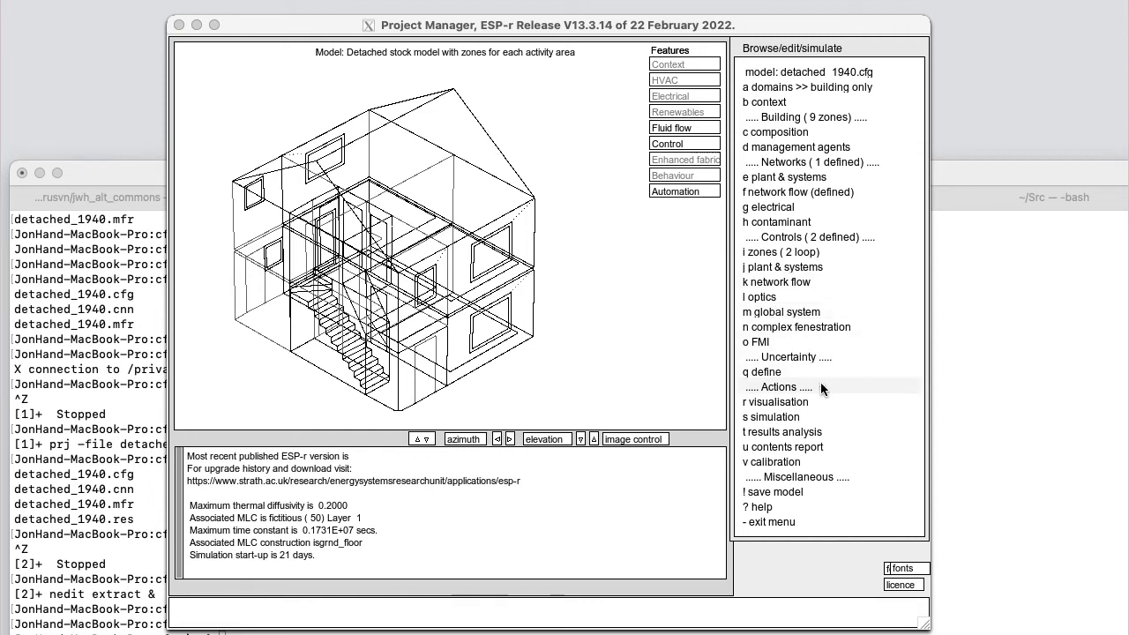
Step: Run an automated integrated simulation of detached_1940 using the March preset (1–30 March)
left_click(796, 418)
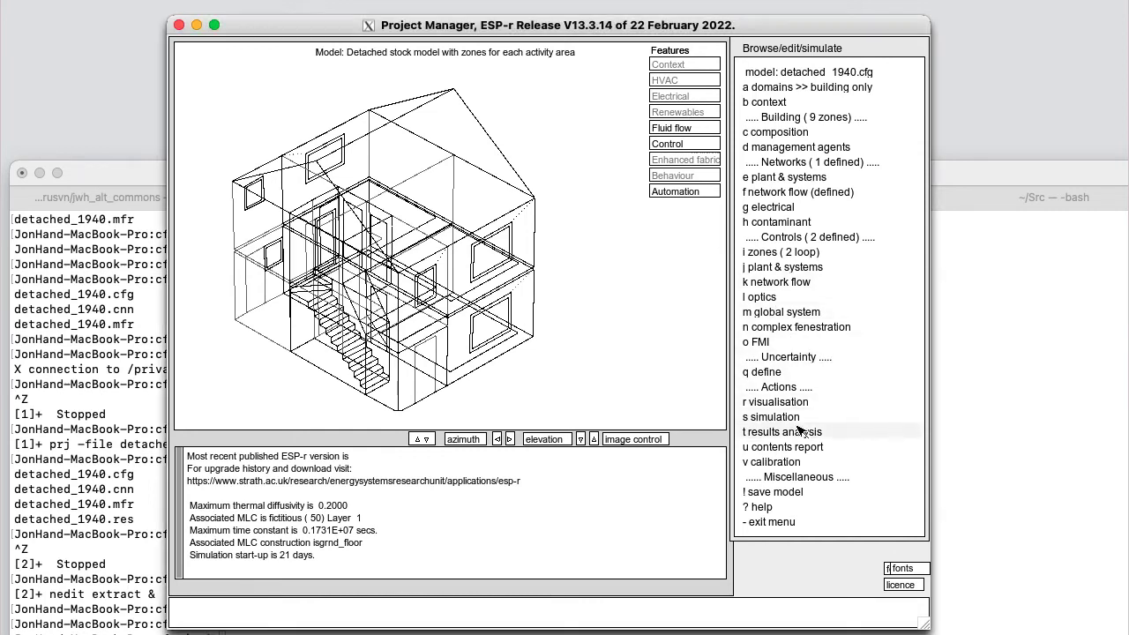
left_click(802, 418)
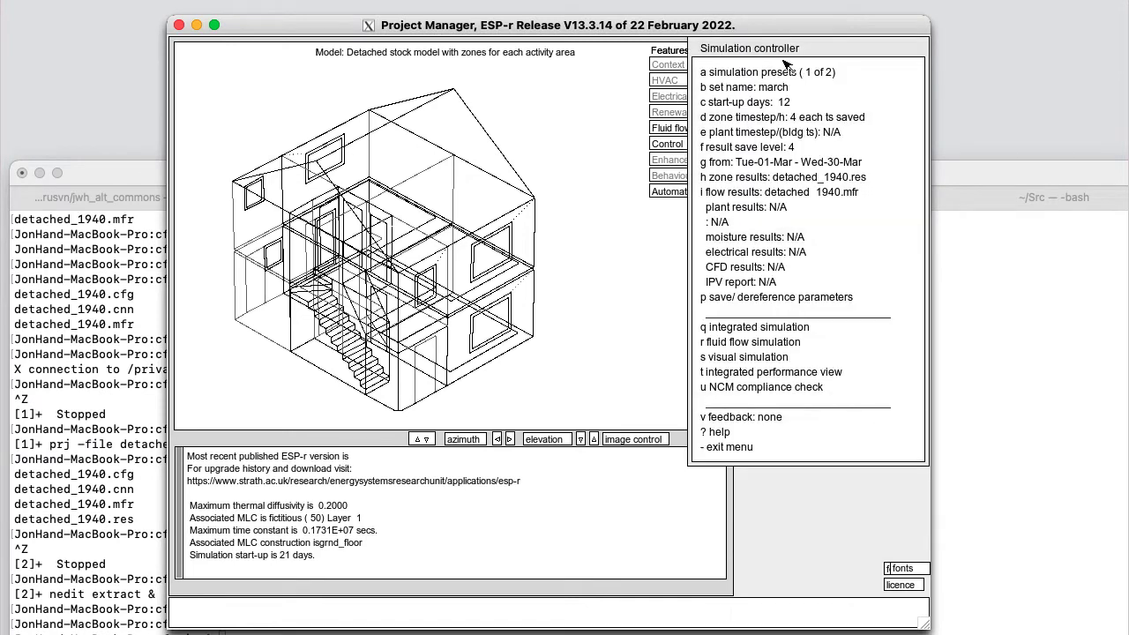
left_click(783, 74)
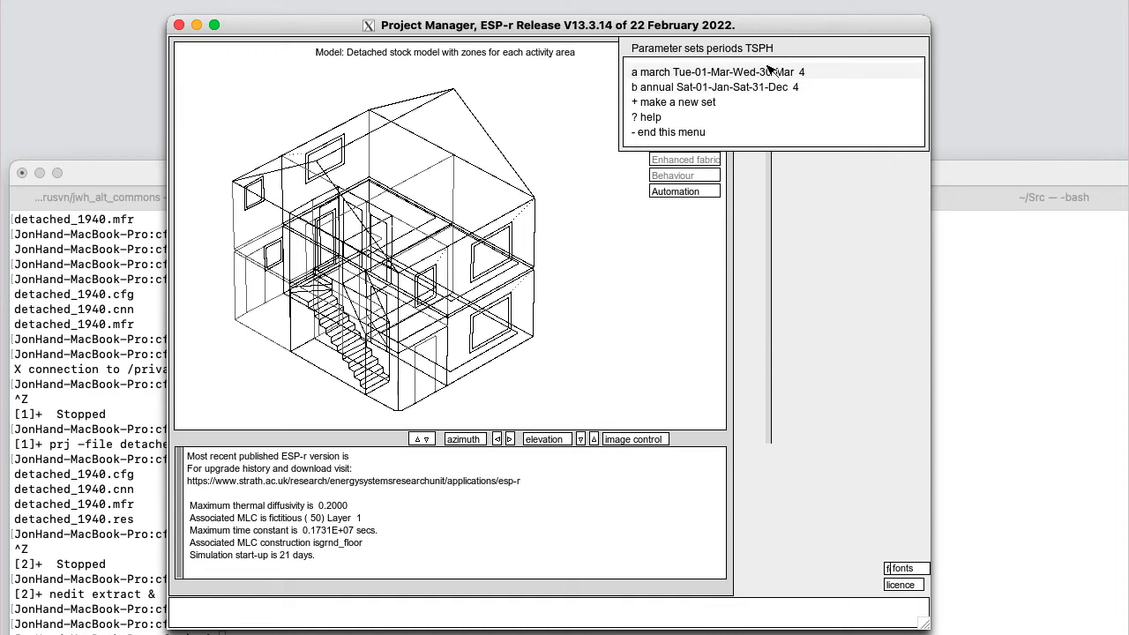
left_click(770, 71)
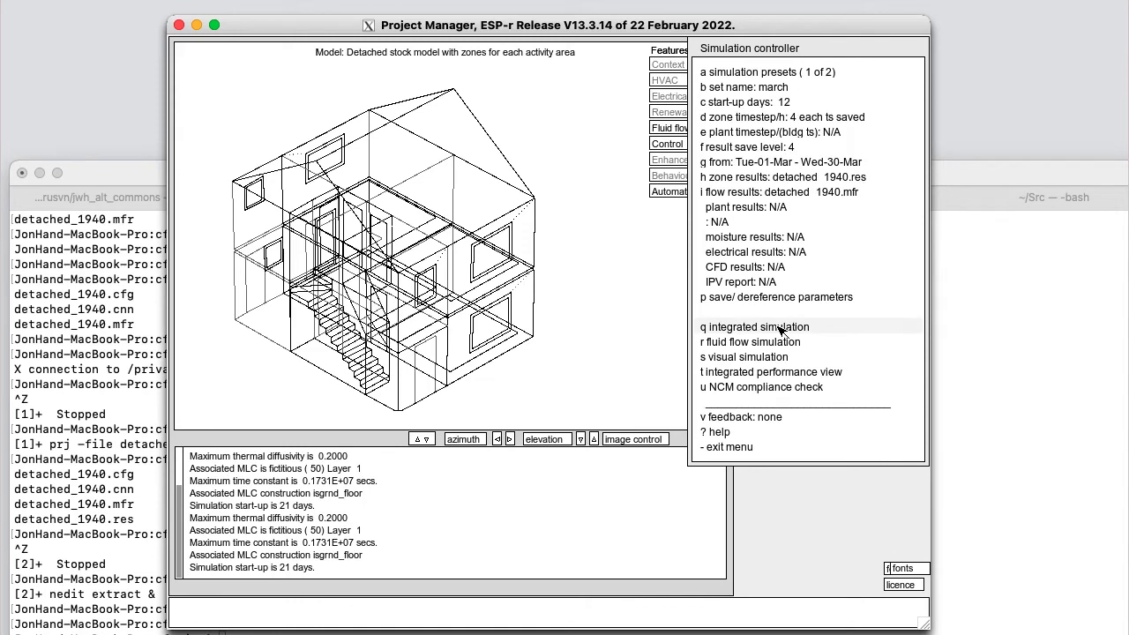
left_click(780, 328)
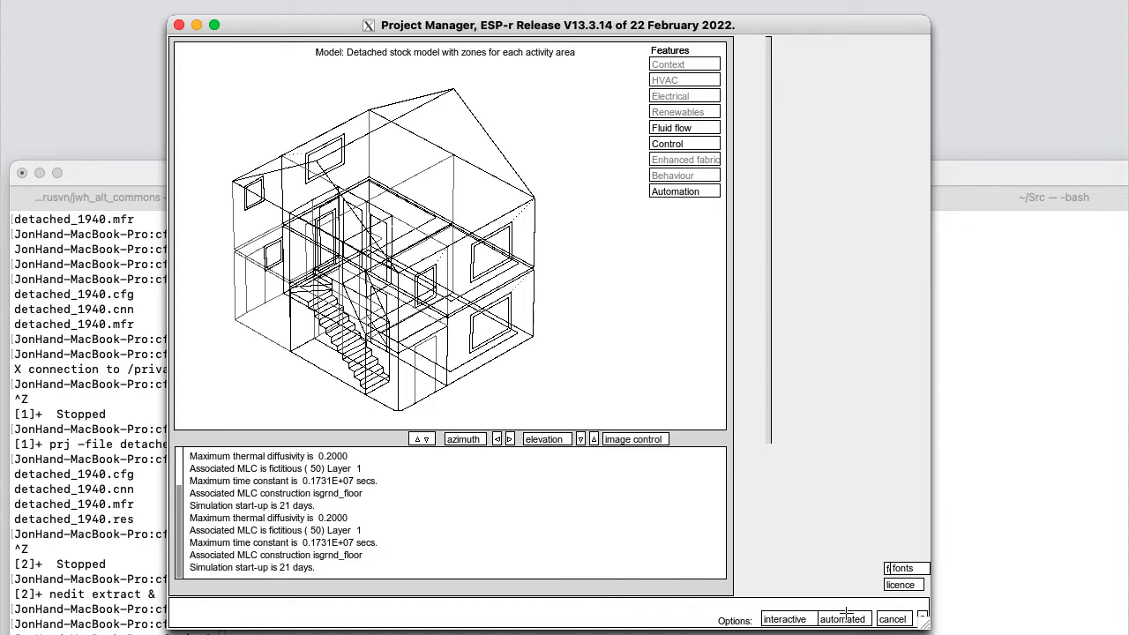
left_click(845, 618)
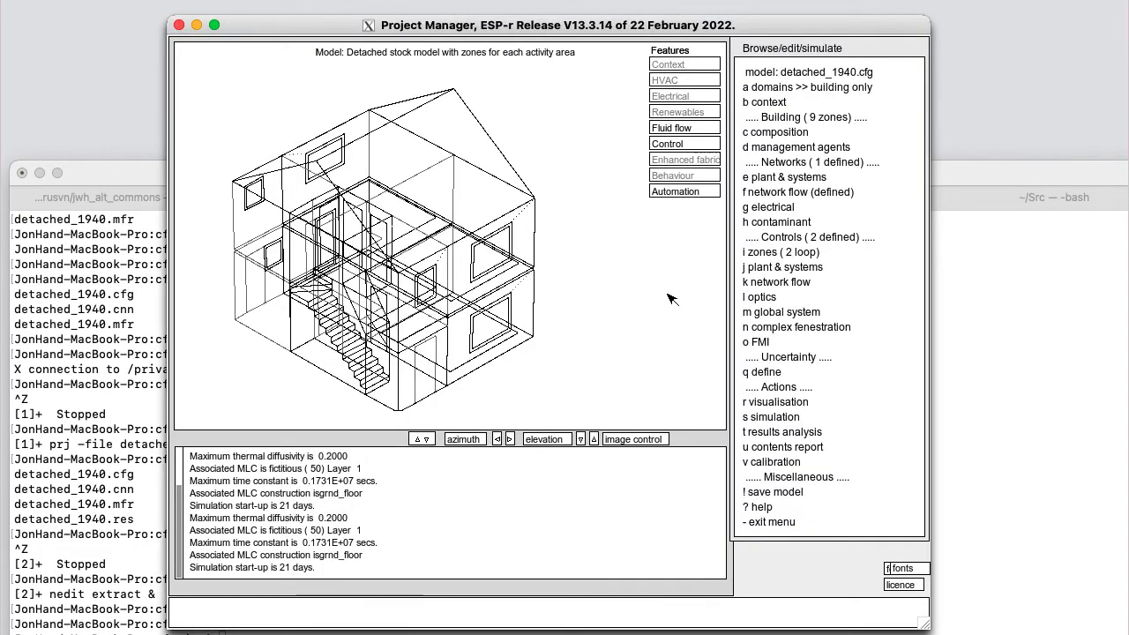
Step: Open results analysis on the detached_1940.res building results file
left_click(774, 432)
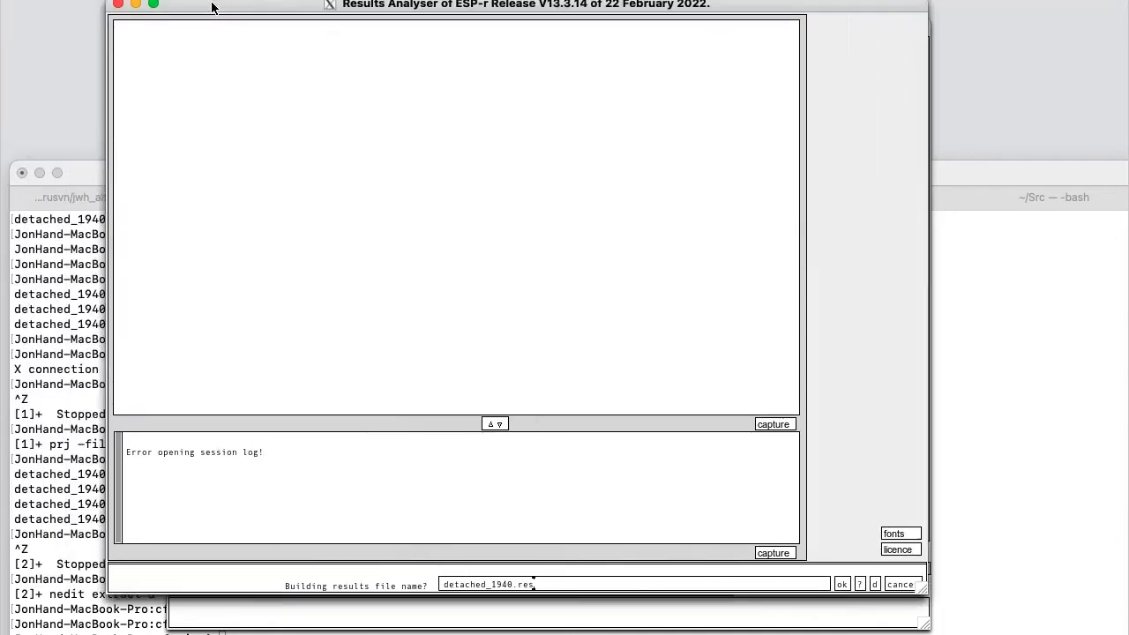
left_click_drag(211, 9, 335, 29)
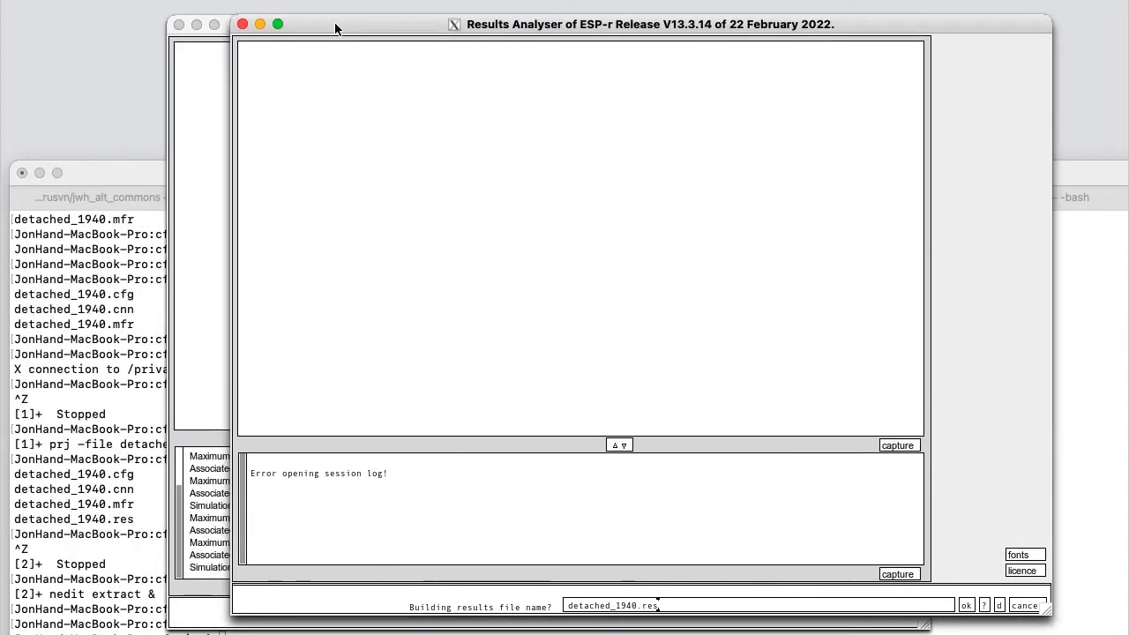
left_click(966, 605)
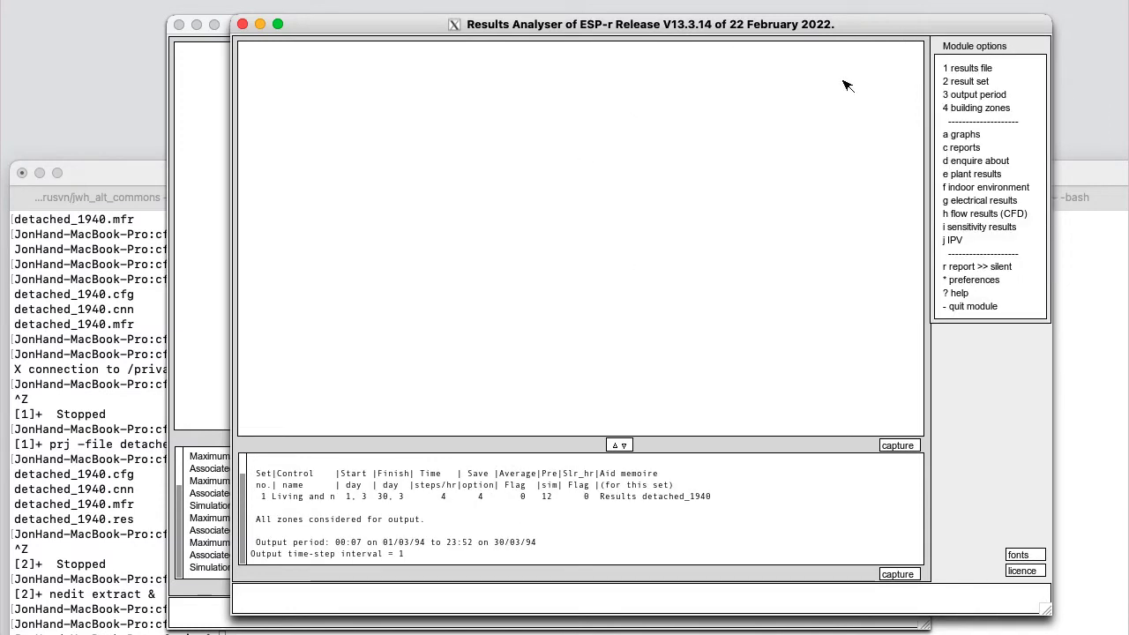
Step: Draw a parameter plot of dry-bulb temperatures for all zones over March
left_click(966, 132)
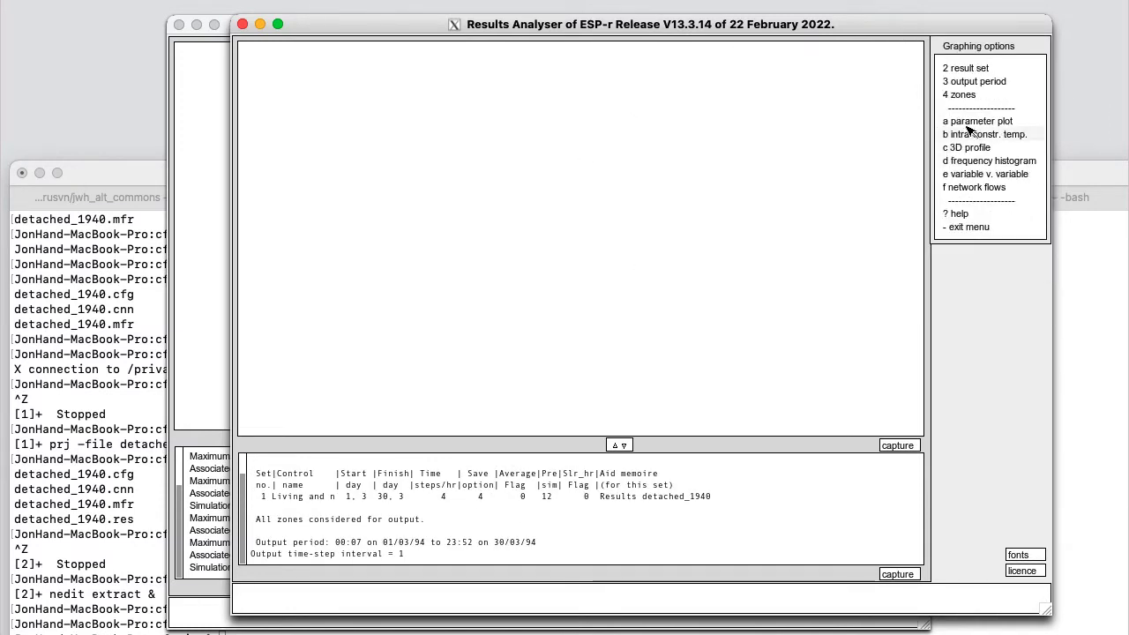
left_click(976, 124)
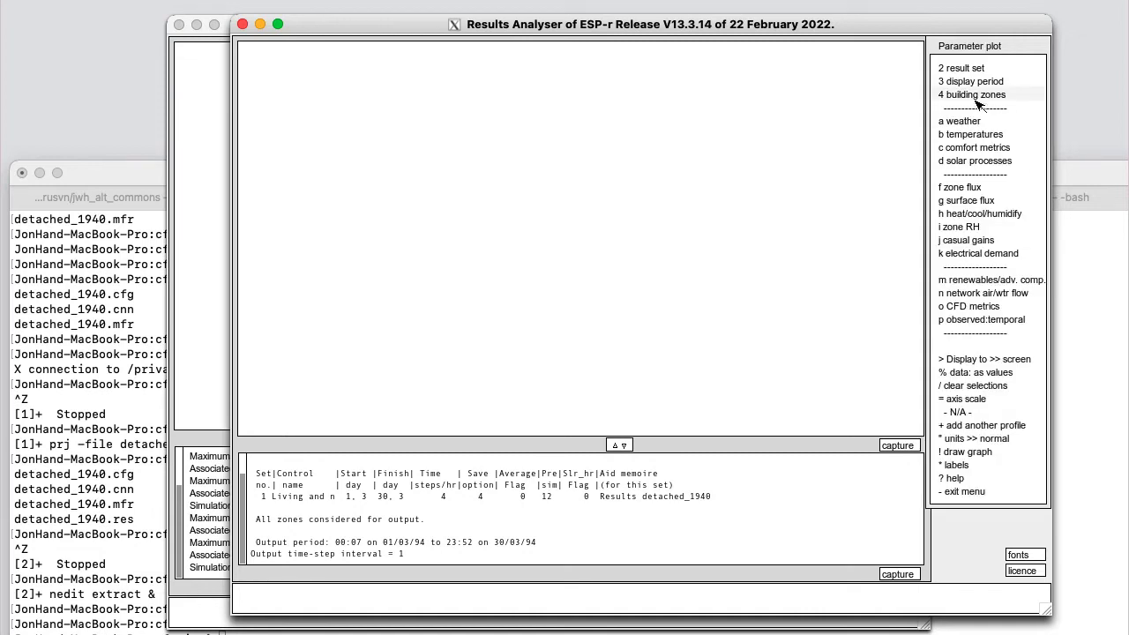
left_click(968, 134)
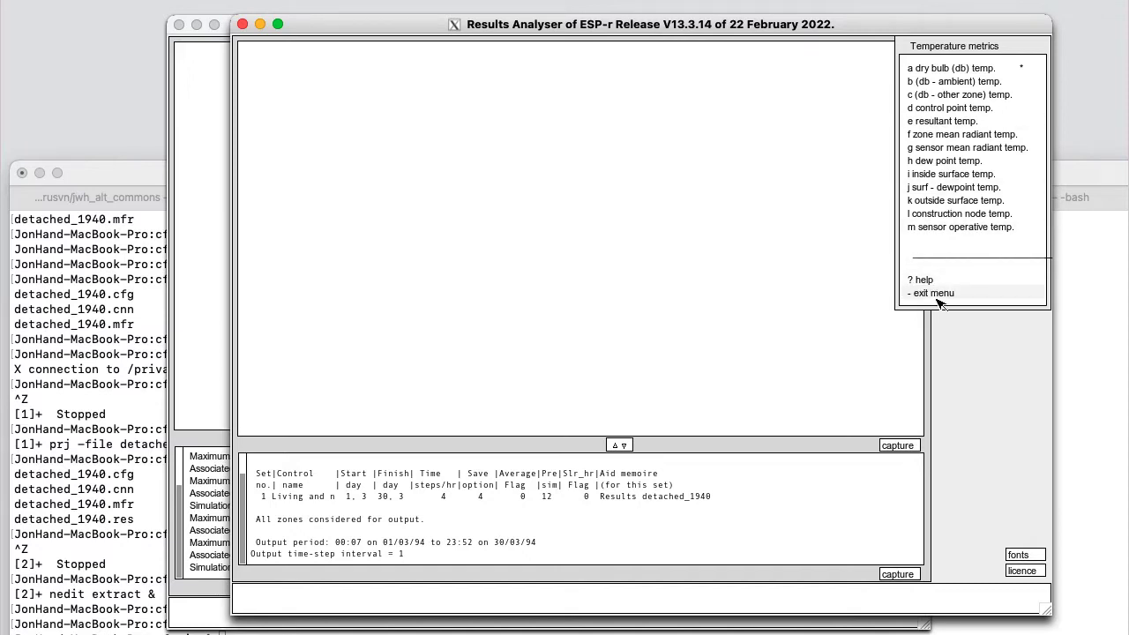
left_click(934, 293)
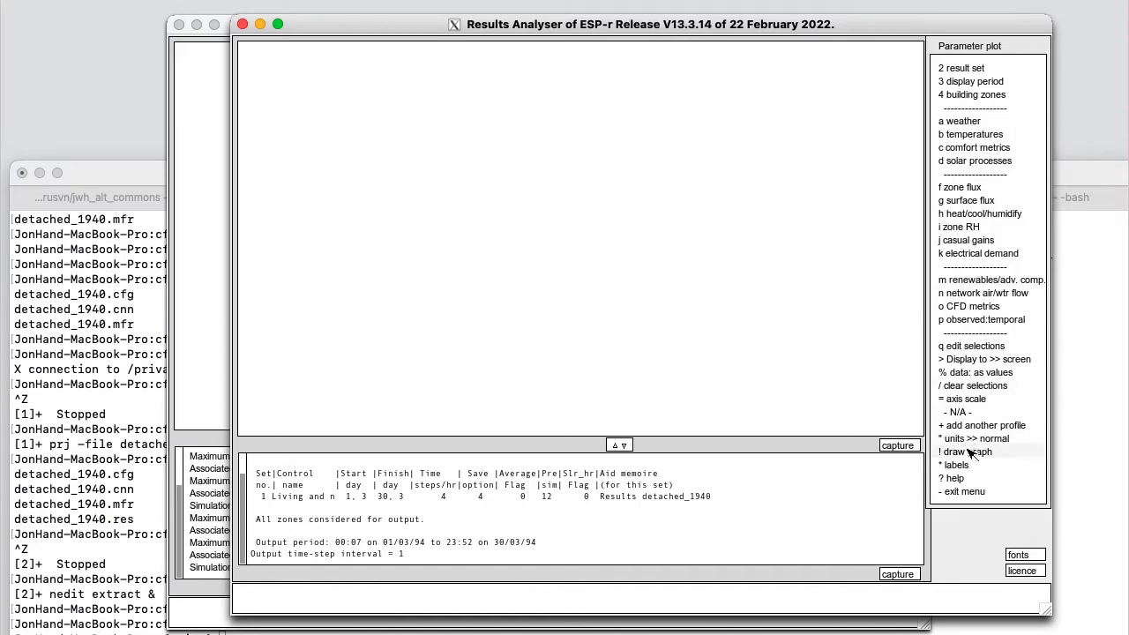
left_click(970, 452)
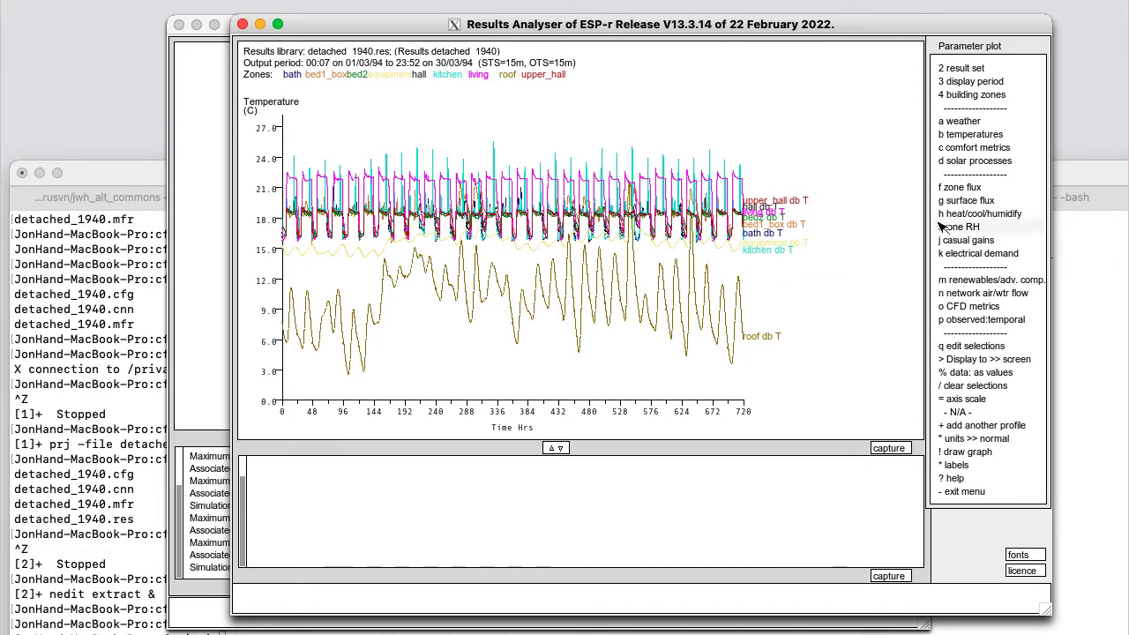
Step: Limit the plotted zones to the living group
left_click(978, 95)
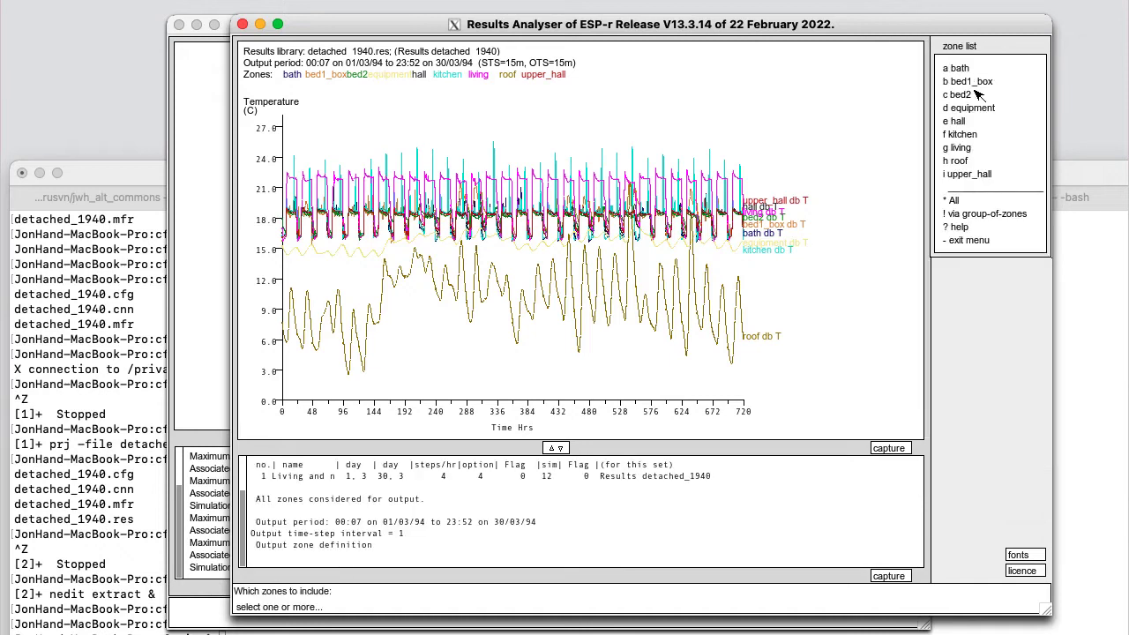
left_click(1006, 214)
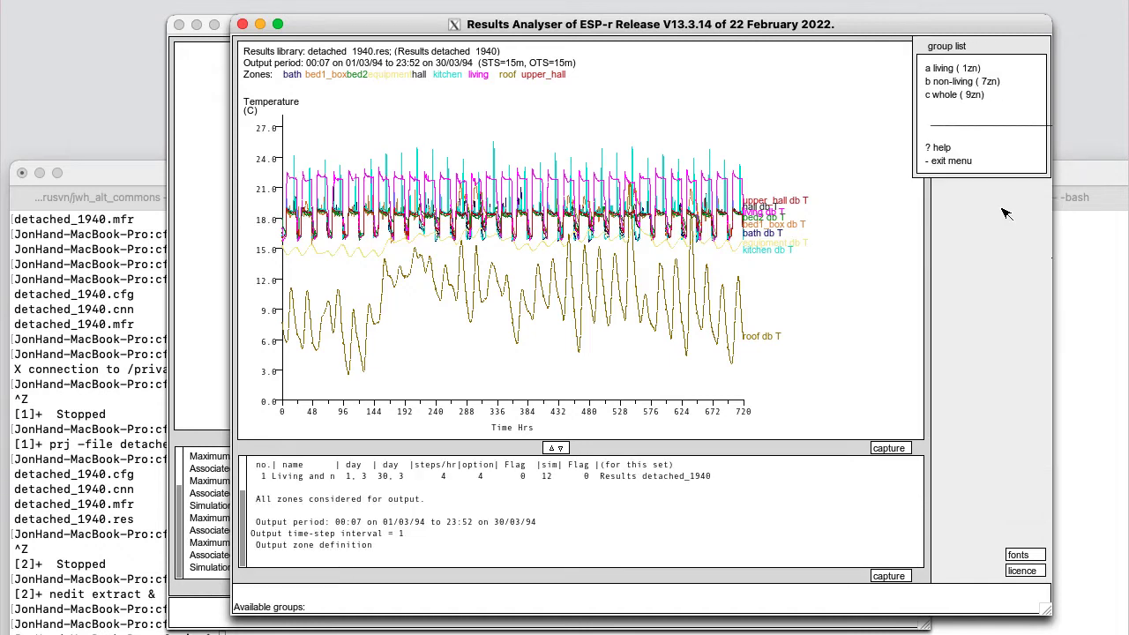
left_click(970, 68)
left_click(949, 161)
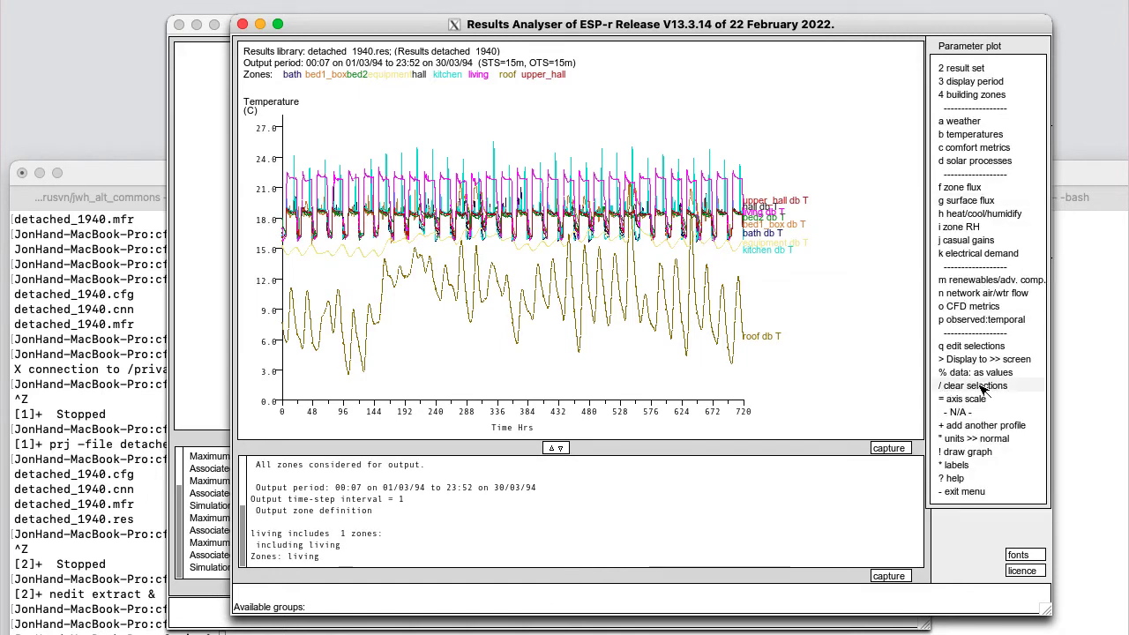
Step: Replot the living zone with ambient dry bulb, zone dry bulb and mean radiant temperatures
left_click(981, 386)
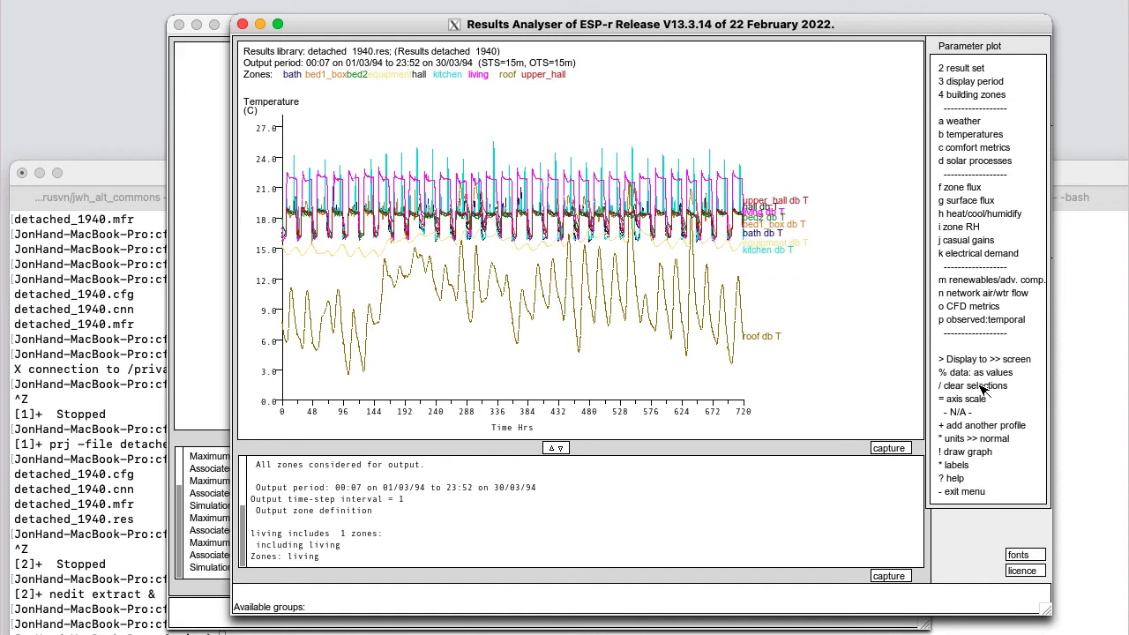
left_click(980, 124)
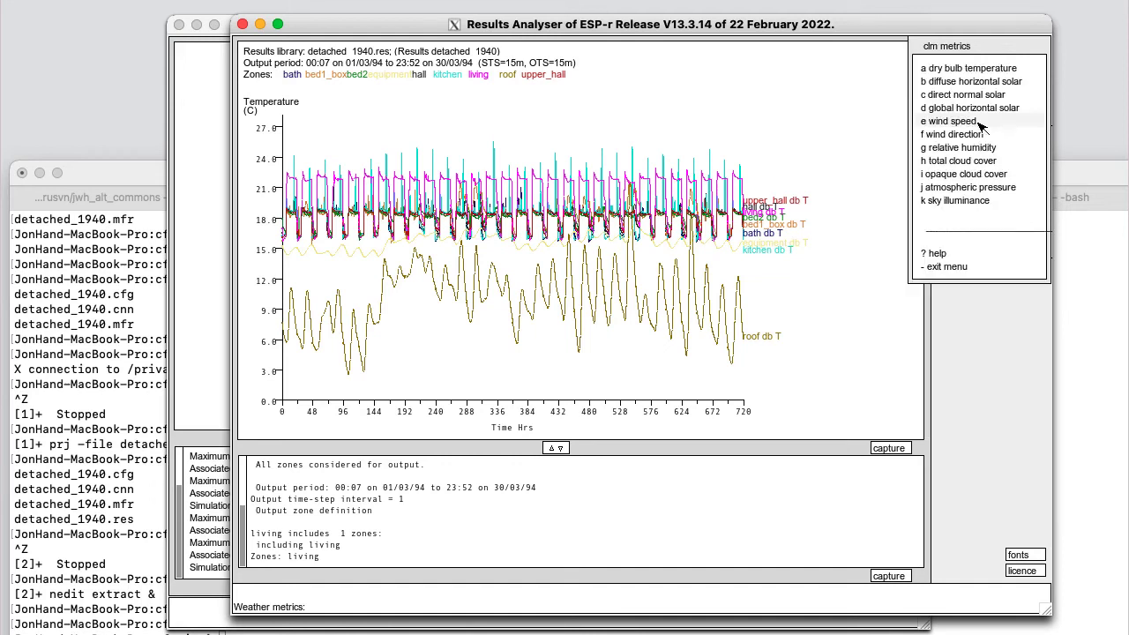
left_click(973, 70)
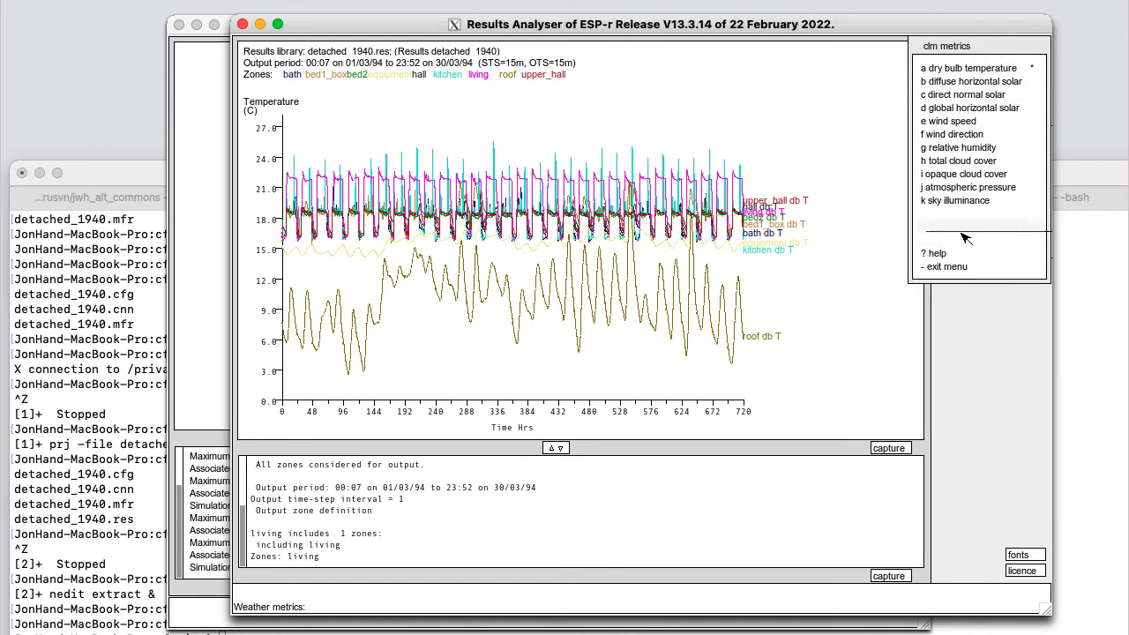
left_click(950, 265)
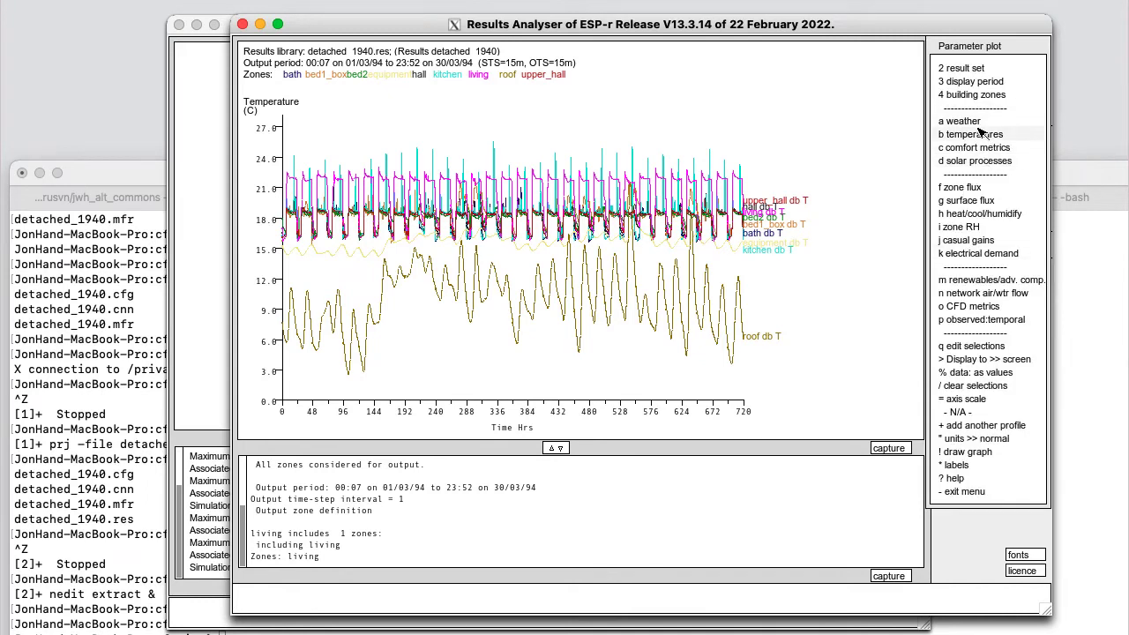
left_click(979, 134)
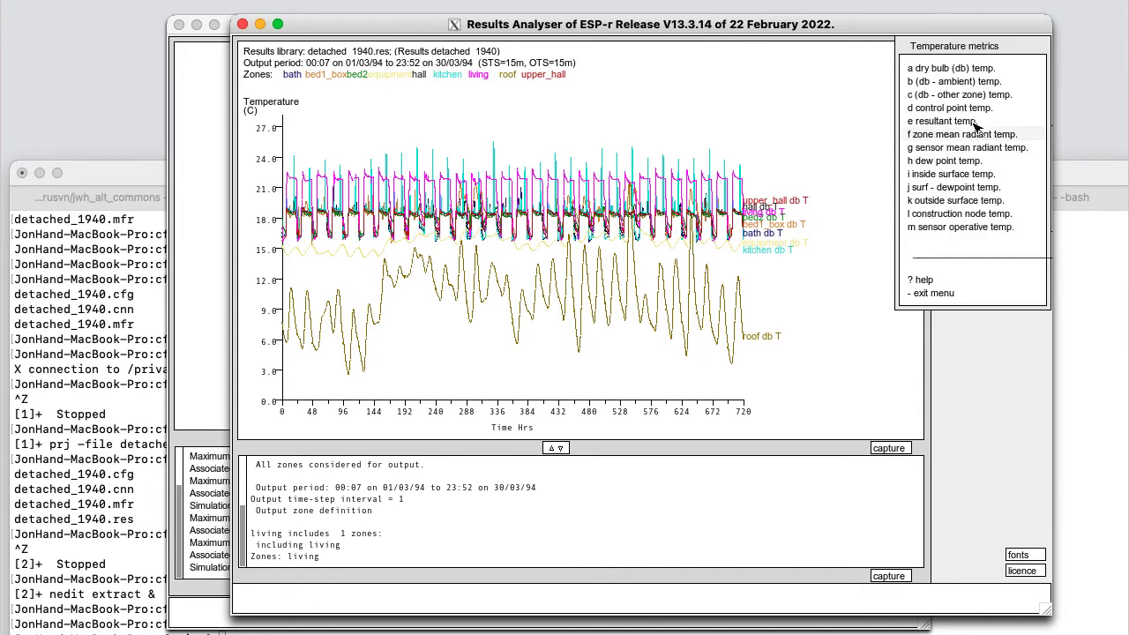
left_click(978, 69)
left_click(968, 294)
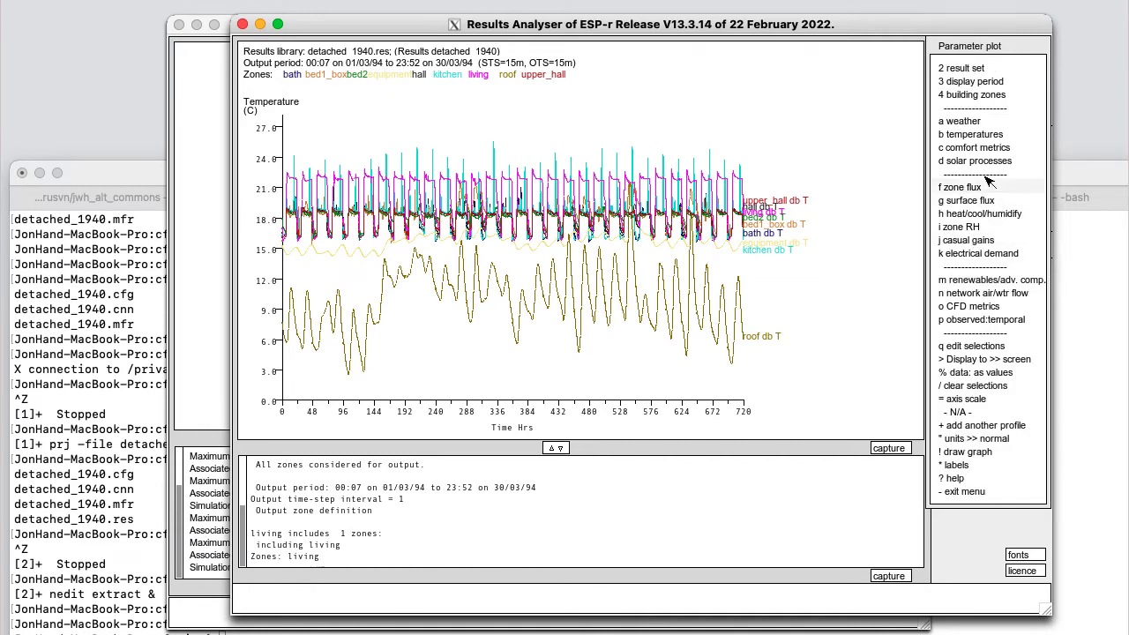
left_click(983, 134)
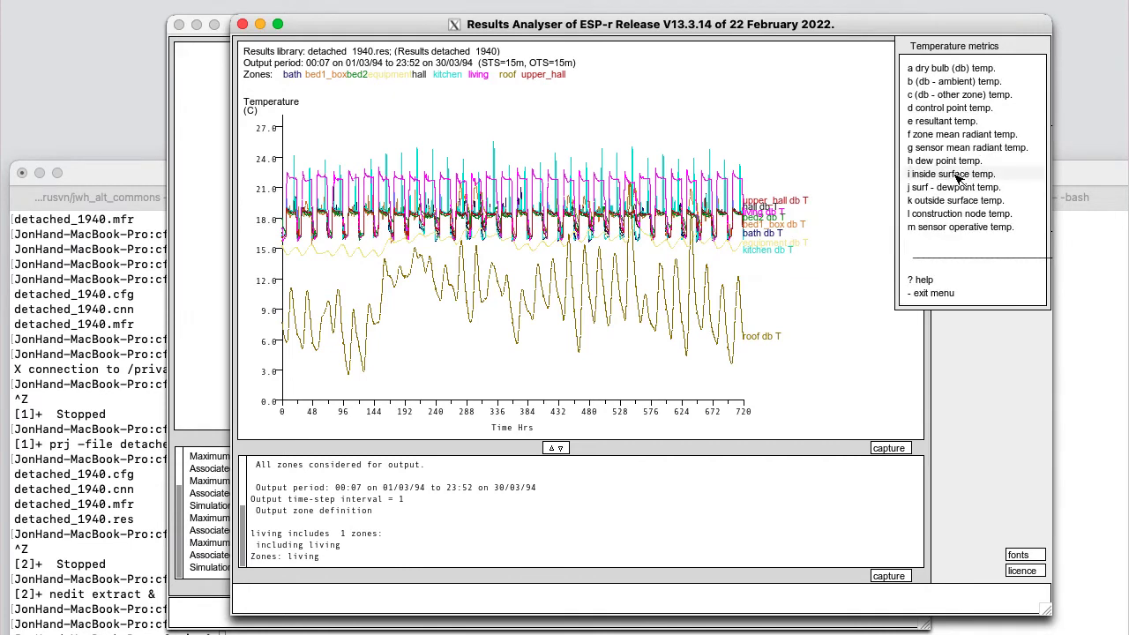
left_click(968, 134)
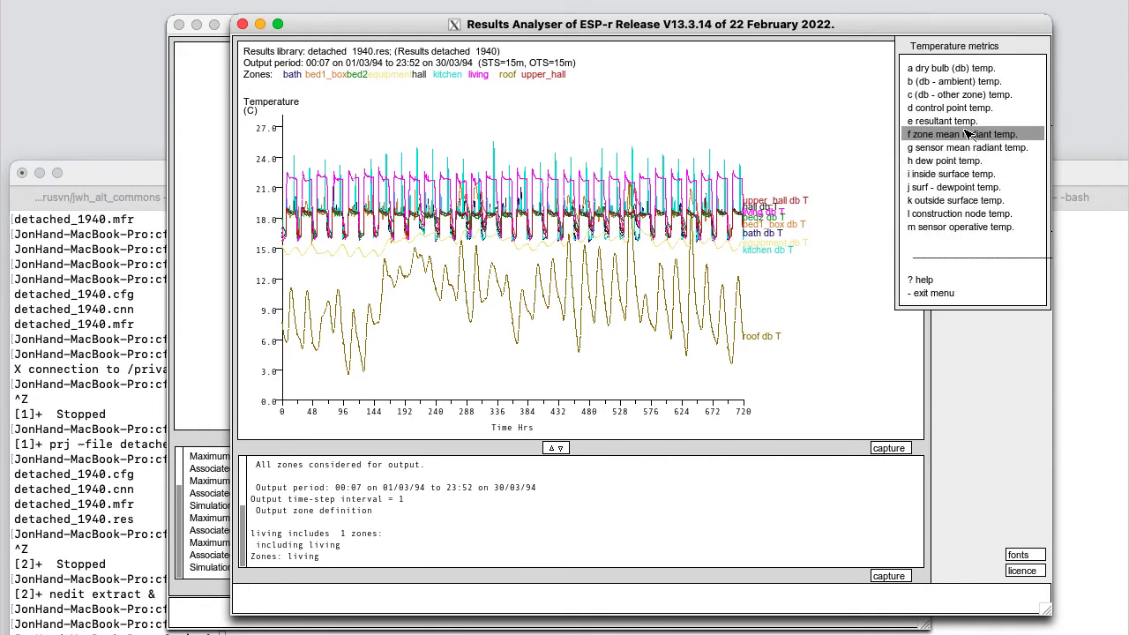
left_click(954, 292)
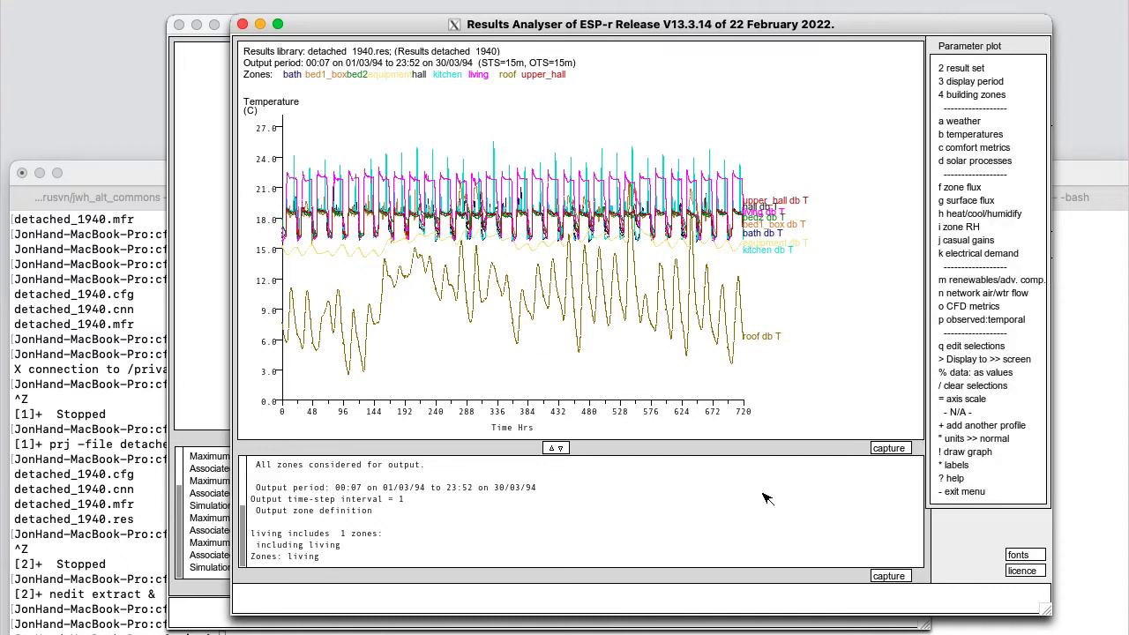
left_click(963, 452)
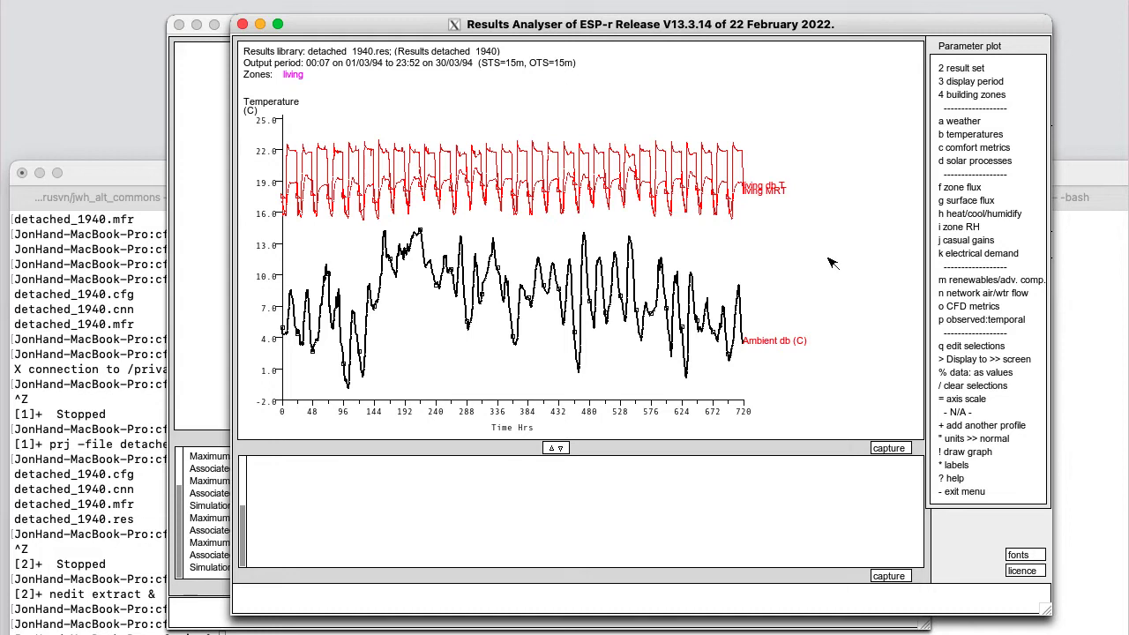
Step: Shorten the graph period to 96 hours (1–4 March) and leave parameter plotting
left_click(965, 97)
left_click(970, 188)
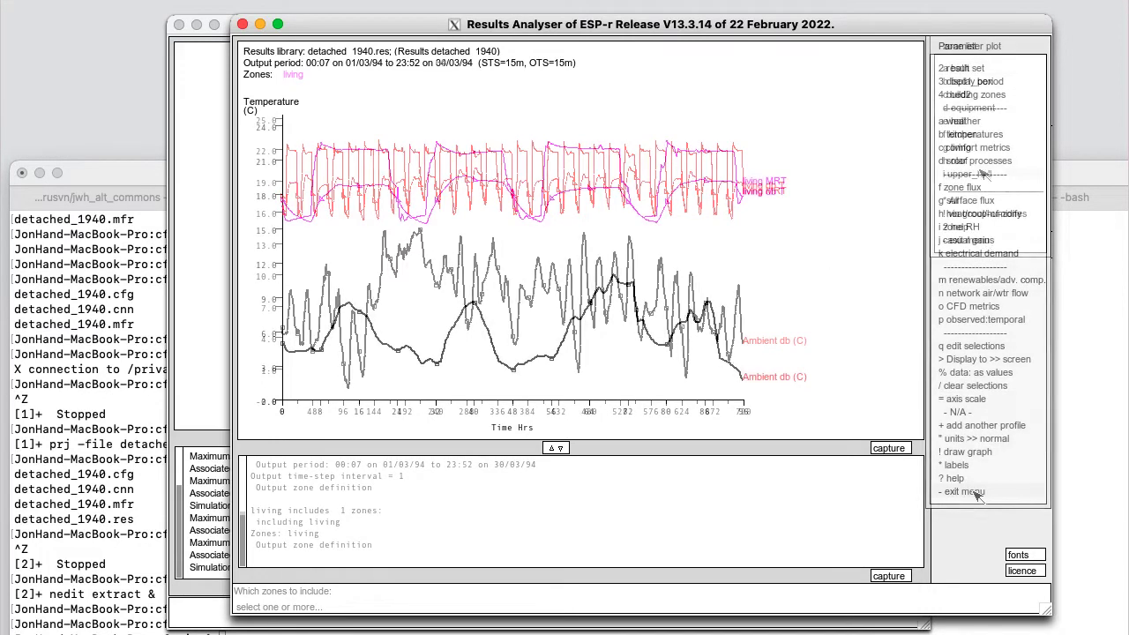
left_click(977, 494)
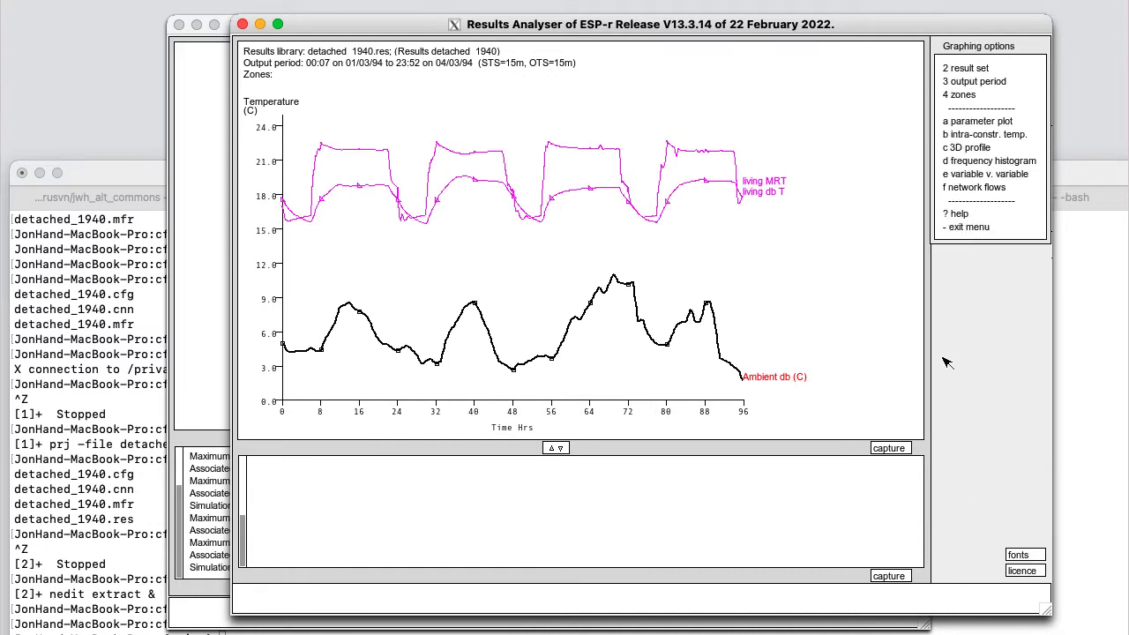
Step: Report energy delivered for all zones (228.4 kWh heating, zero cooling) in an enlarged text pane
left_click(975, 229)
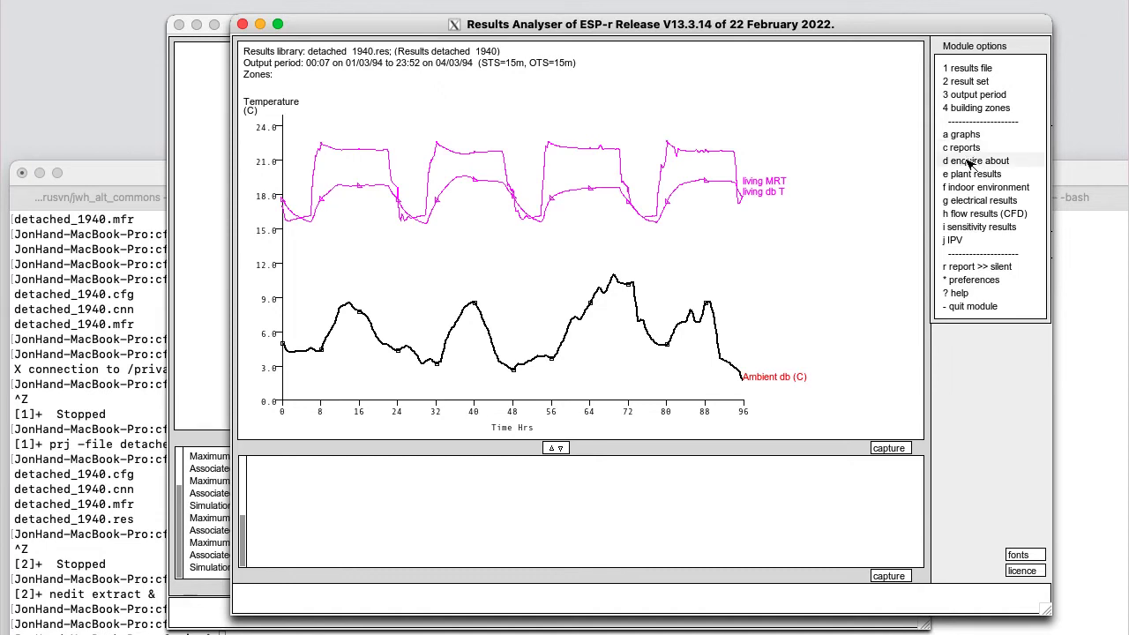
left_click(970, 162)
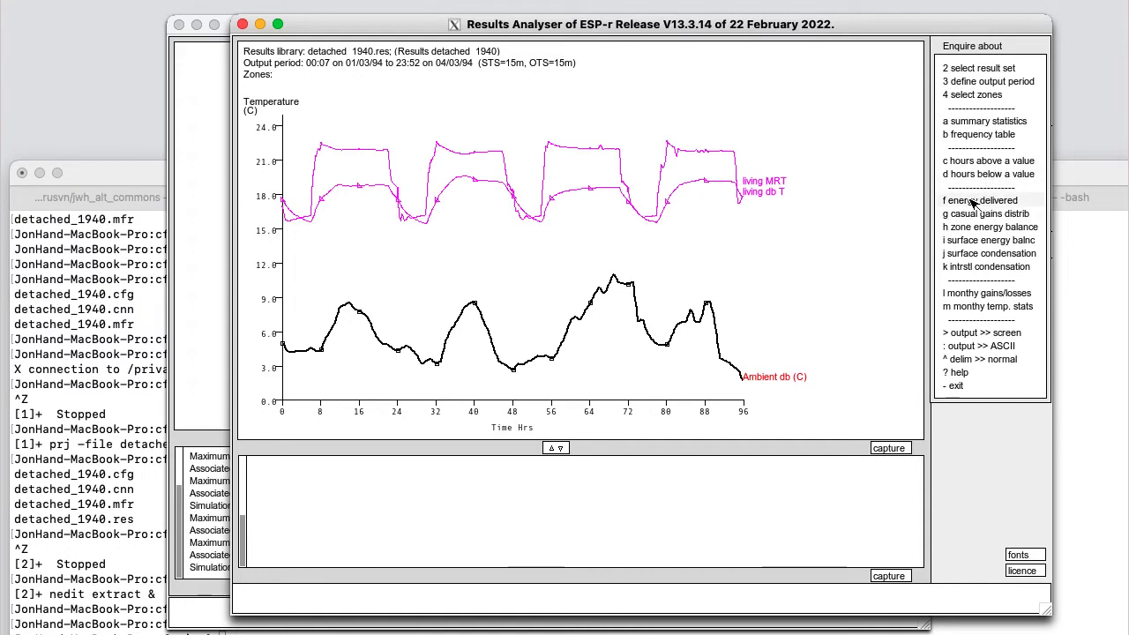
left_click(970, 202)
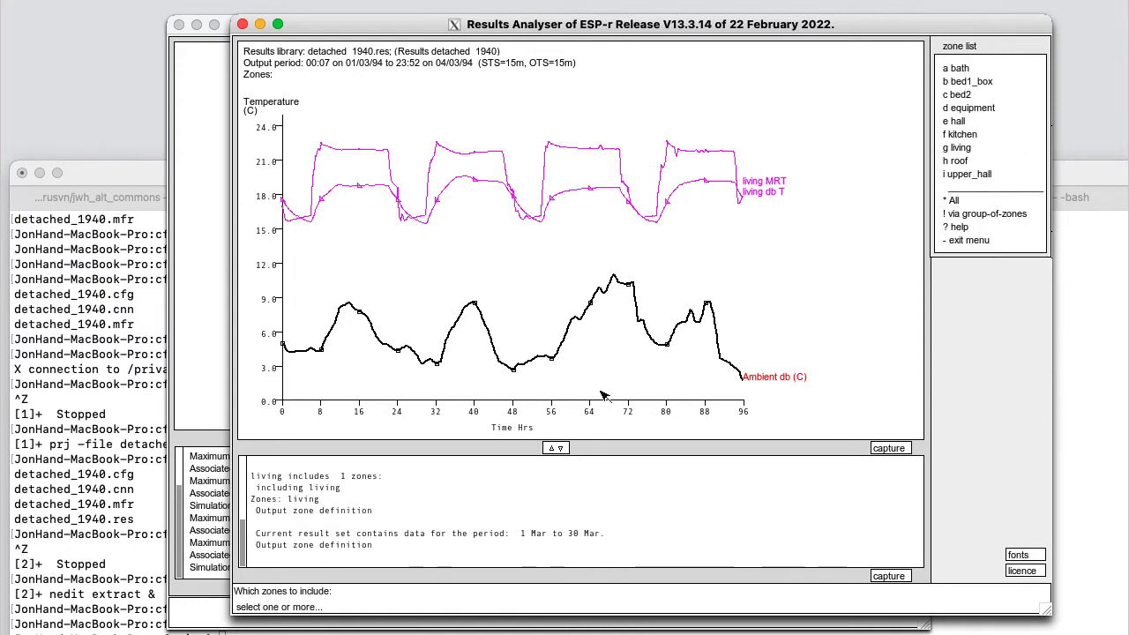
left_click(953, 200)
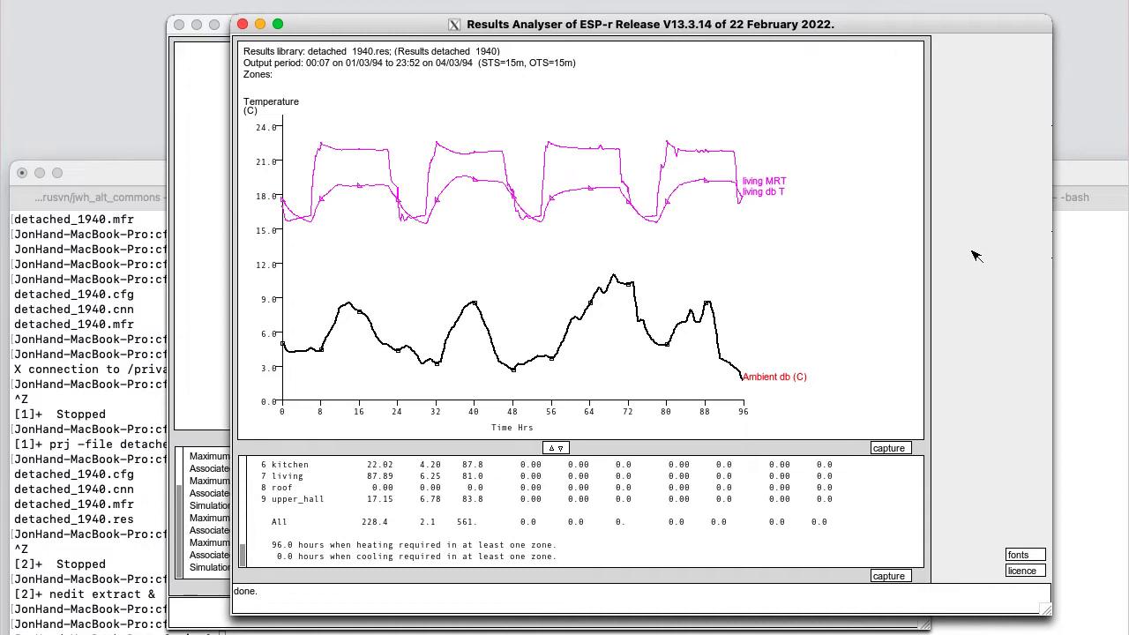
left_click_drag(564, 452, 571, 205)
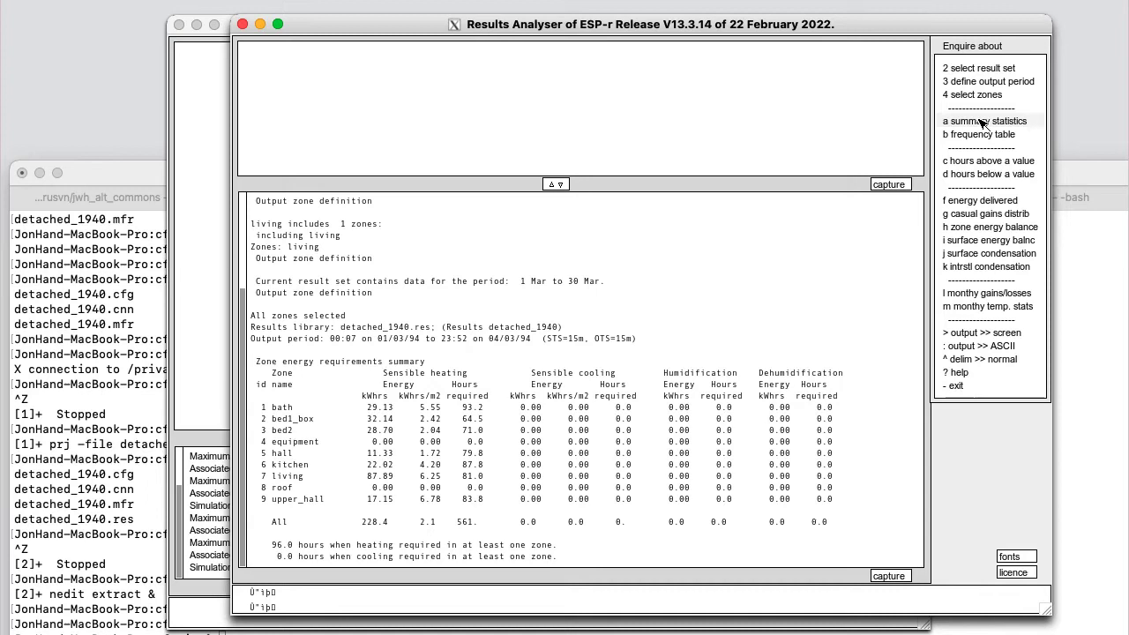
Step: List per-zone sensible heating load statistics, peaking at 7.890 kW on 04-Mar 06h22
left_click(983, 122)
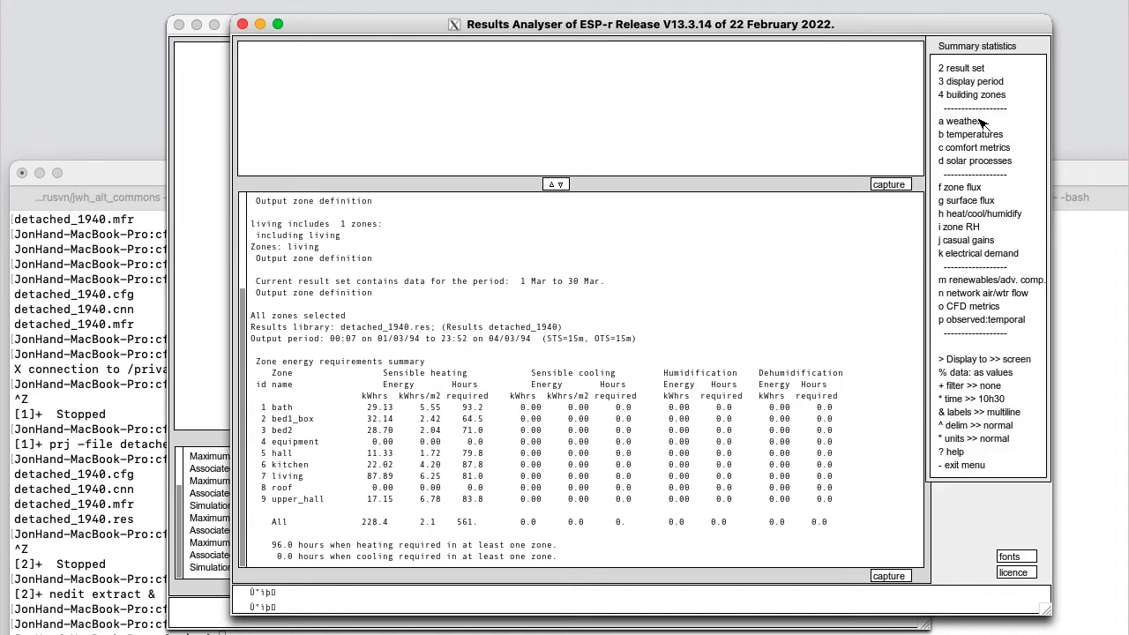
left_click(979, 214)
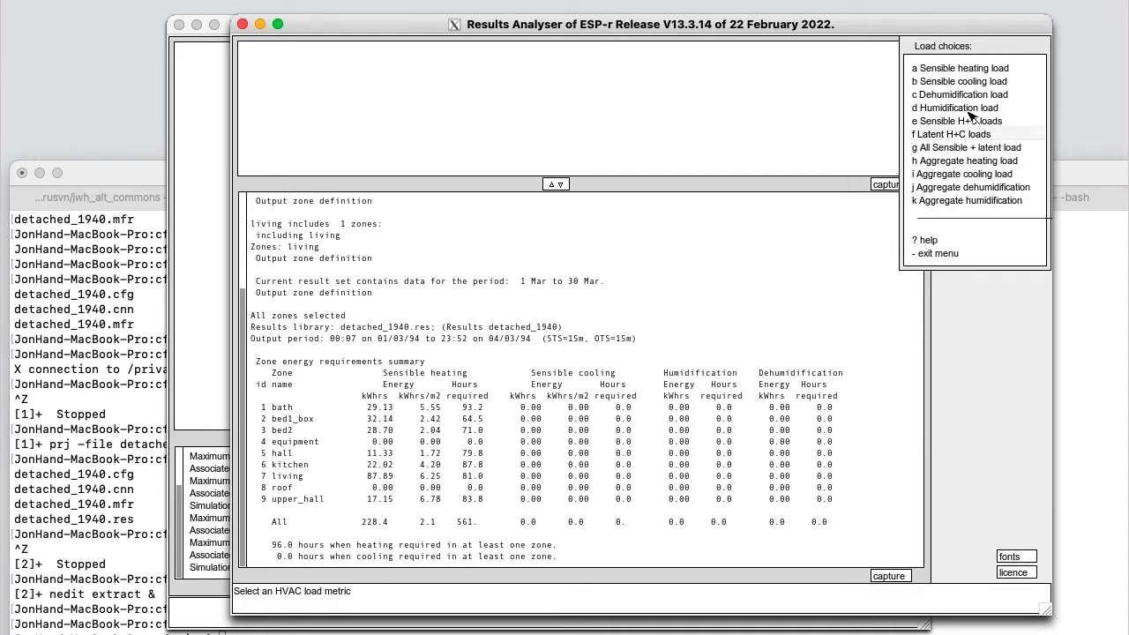
left_click(959, 69)
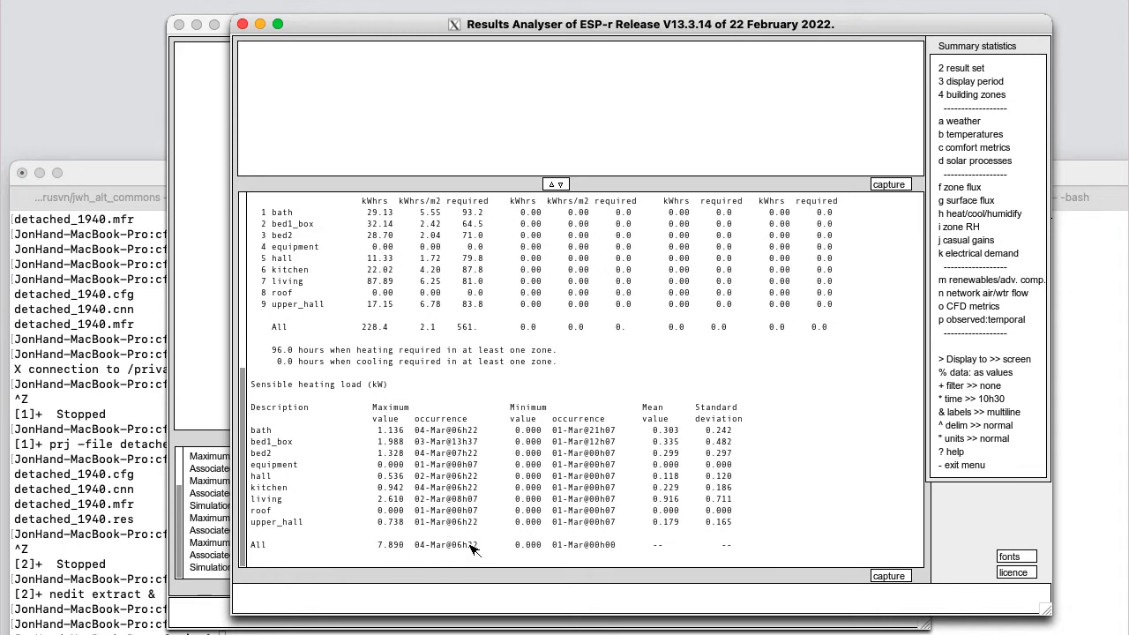
scroll(472, 548, "down", 3)
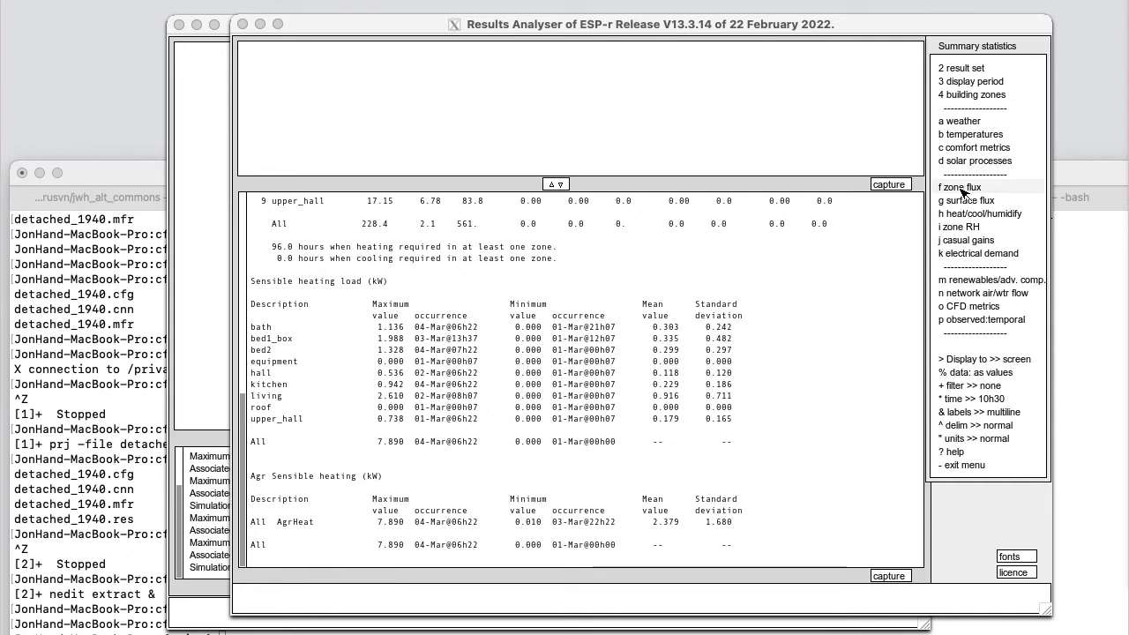
Step: Add per-zone infiltration, ventilation and resultant temperature statistics (5.0–20.7 °C, mean 16.08 °C)
left_click(963, 192)
left_click(963, 188)
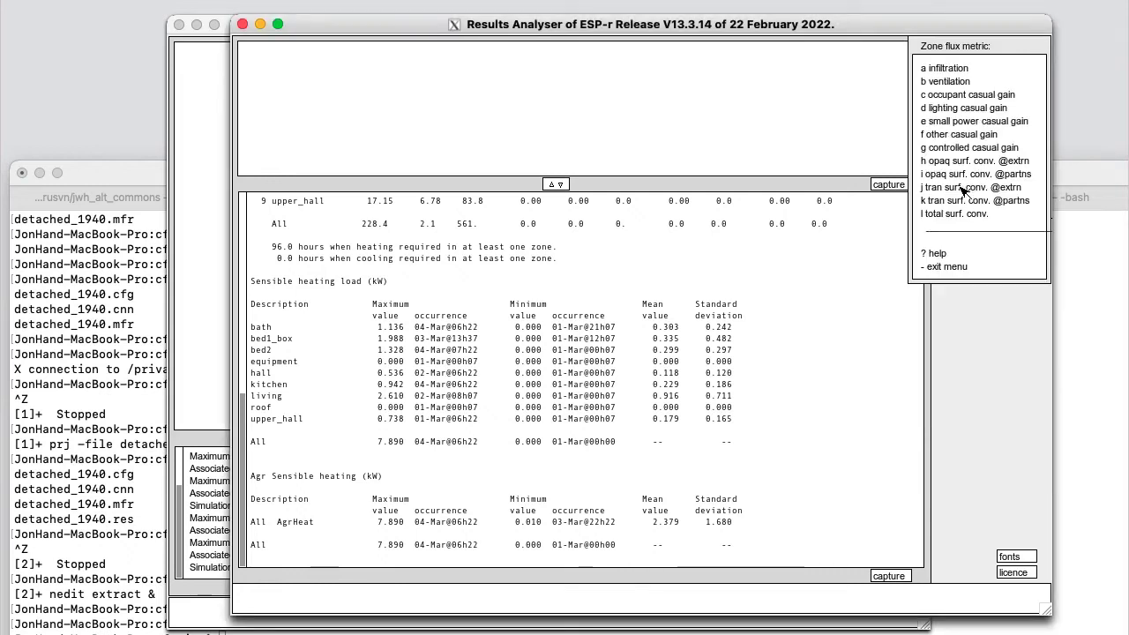
left_click(955, 70)
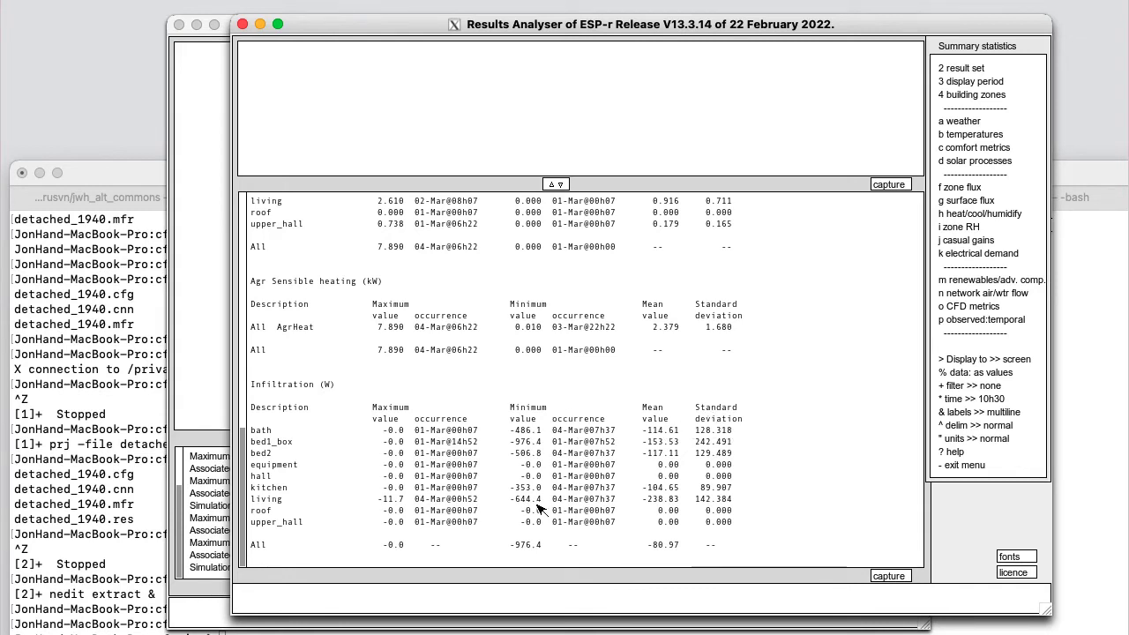
left_click(975, 188)
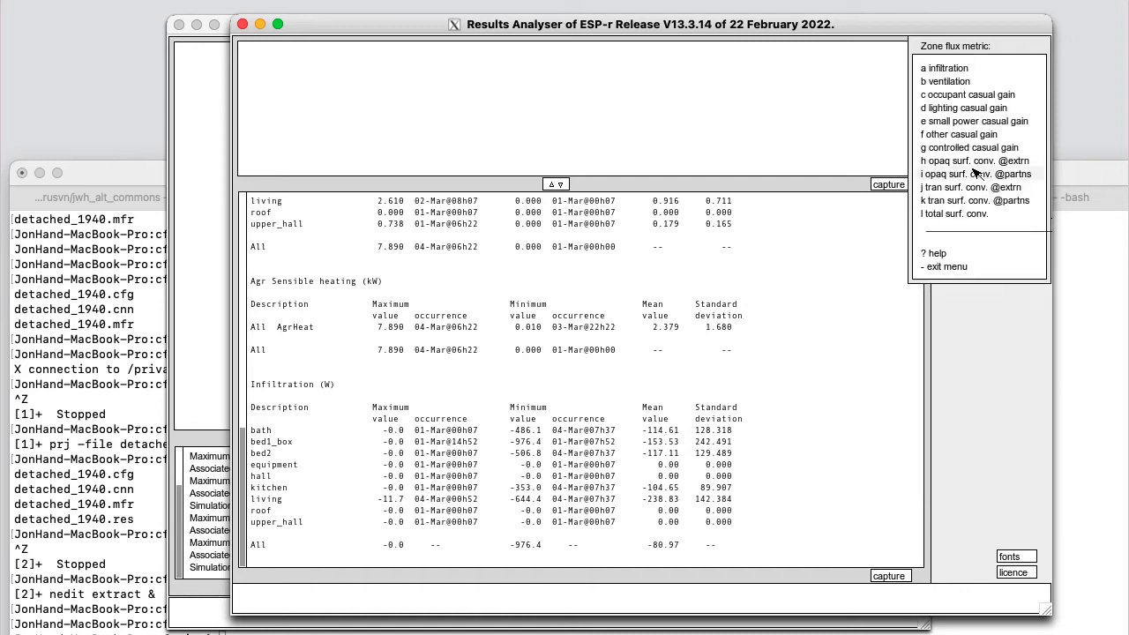
left_click(959, 82)
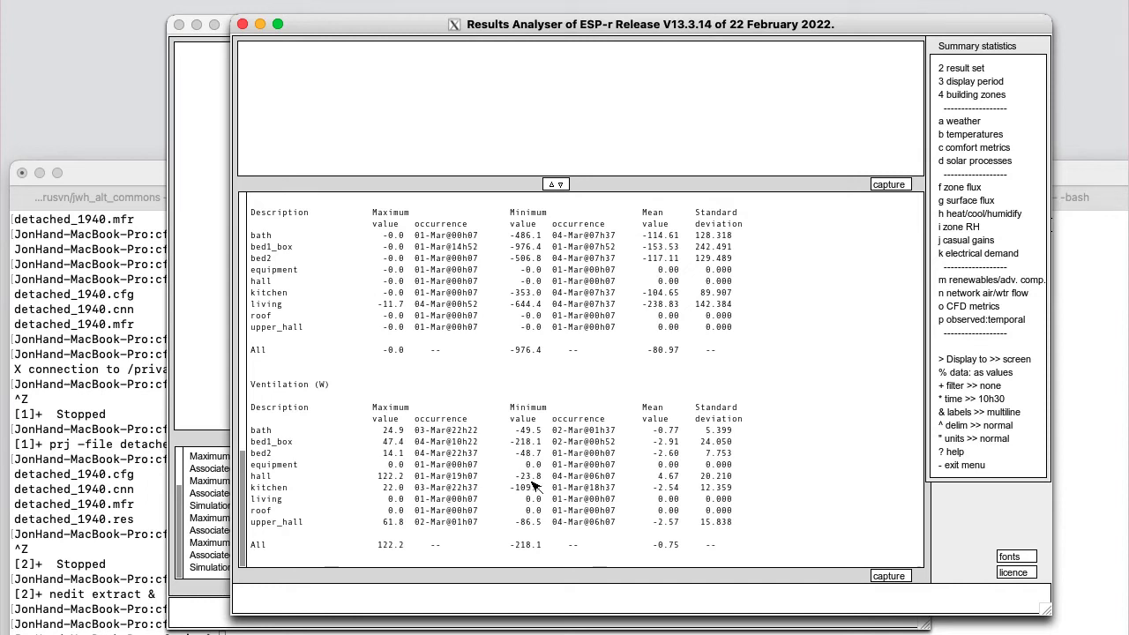
left_click(970, 135)
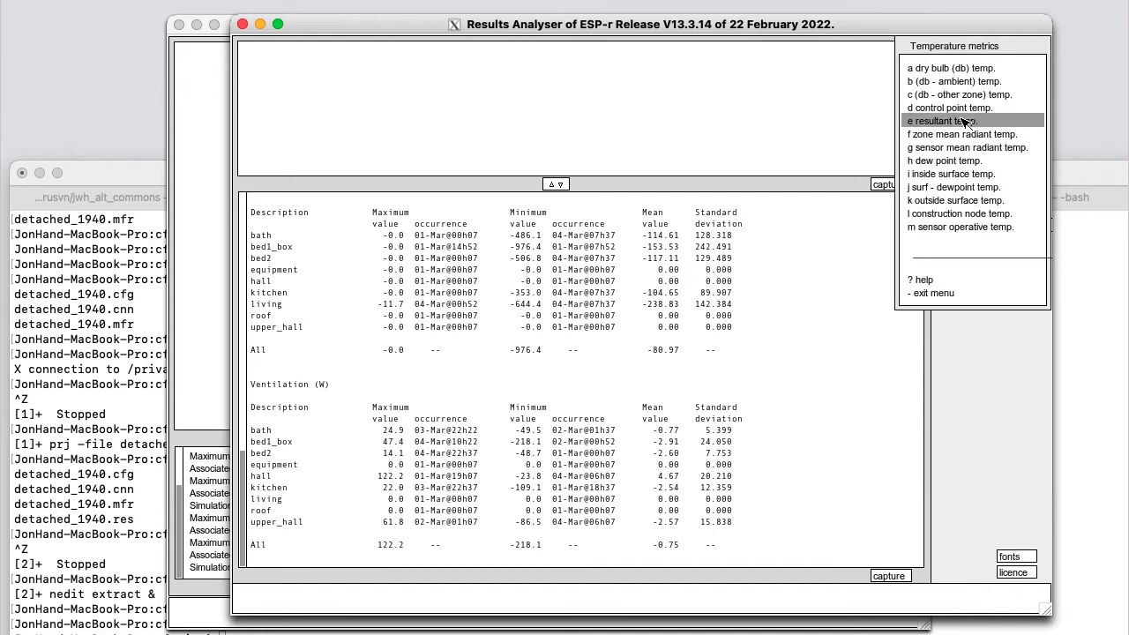
left_click(945, 297)
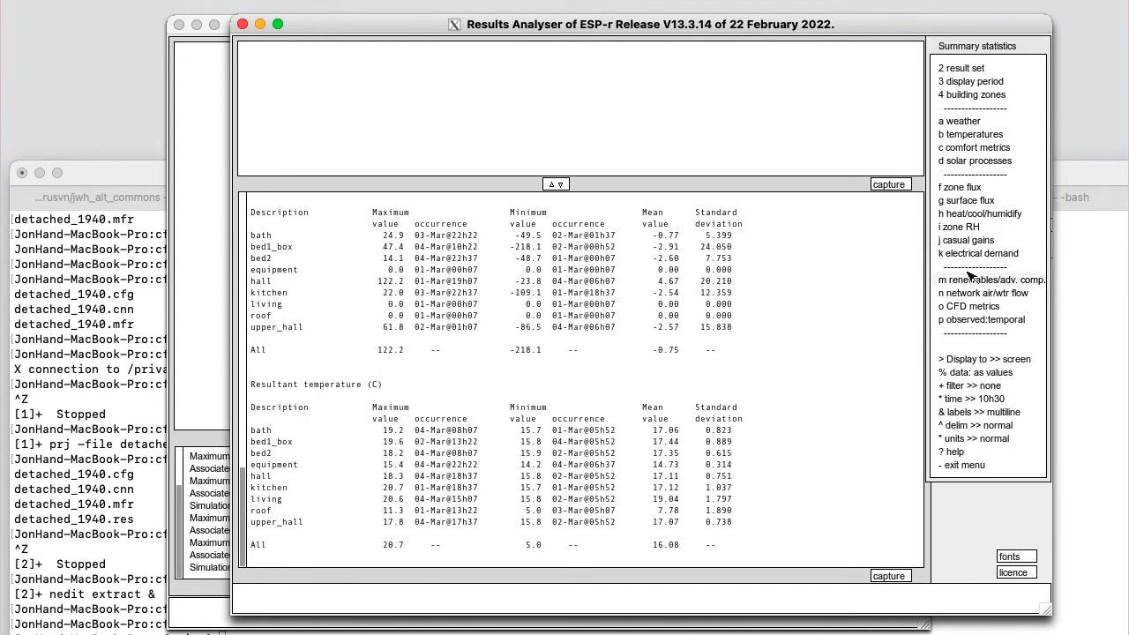
Step: Tabulate March gains/losses with facade-only, aggregate casual gains, infiltration and solar entering, to nearest 100Wh
left_click(963, 465)
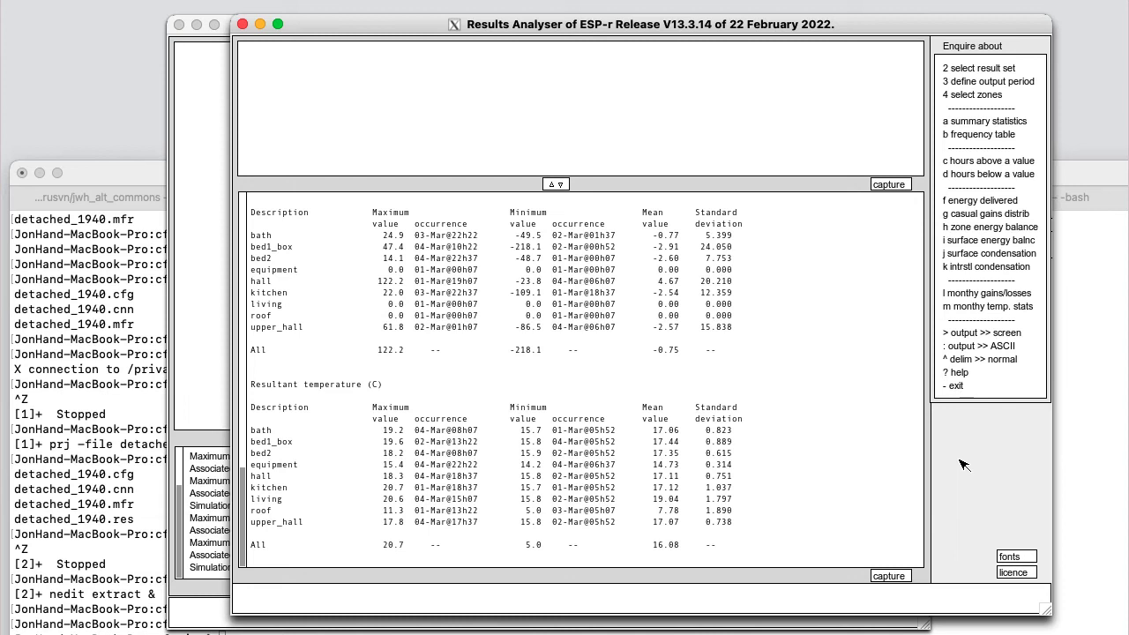
left_click(963, 294)
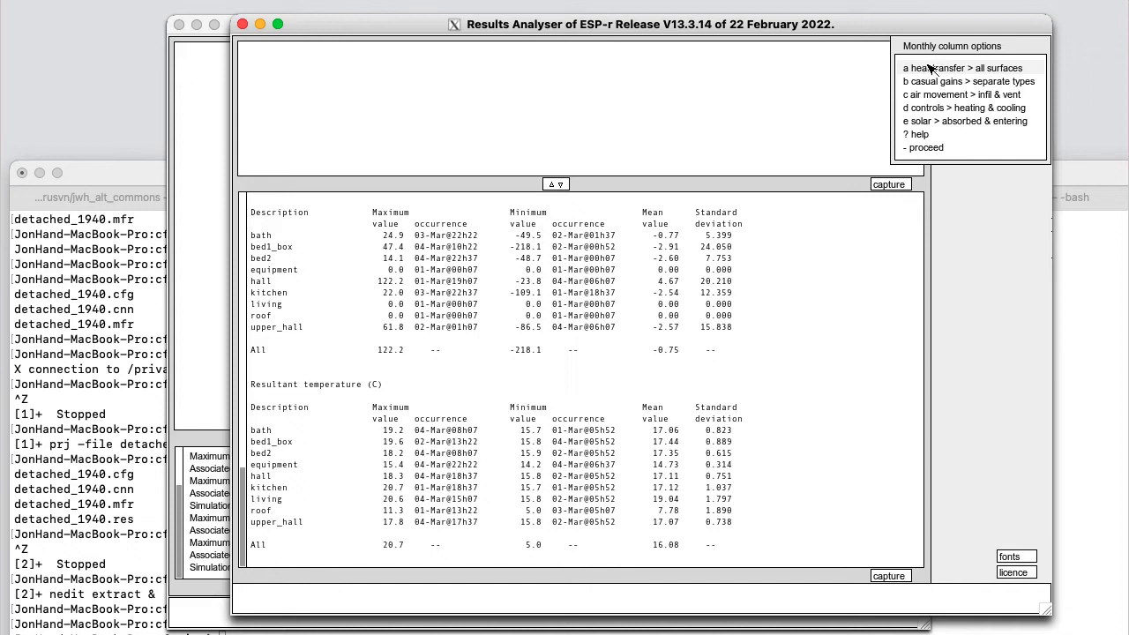
left_click(930, 69)
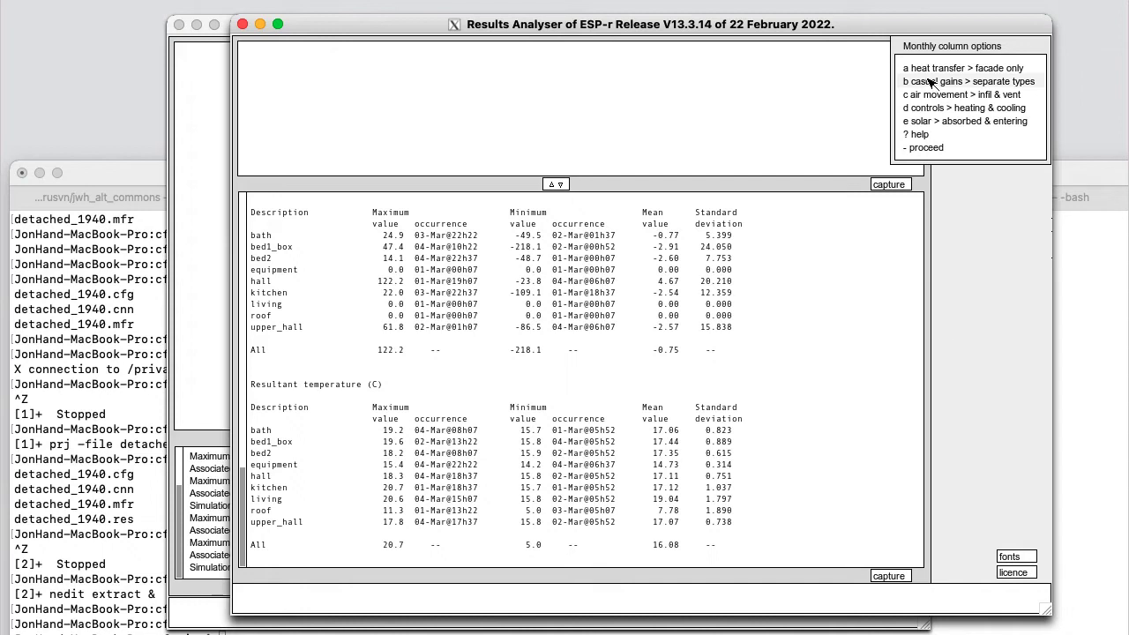
left_click(930, 81)
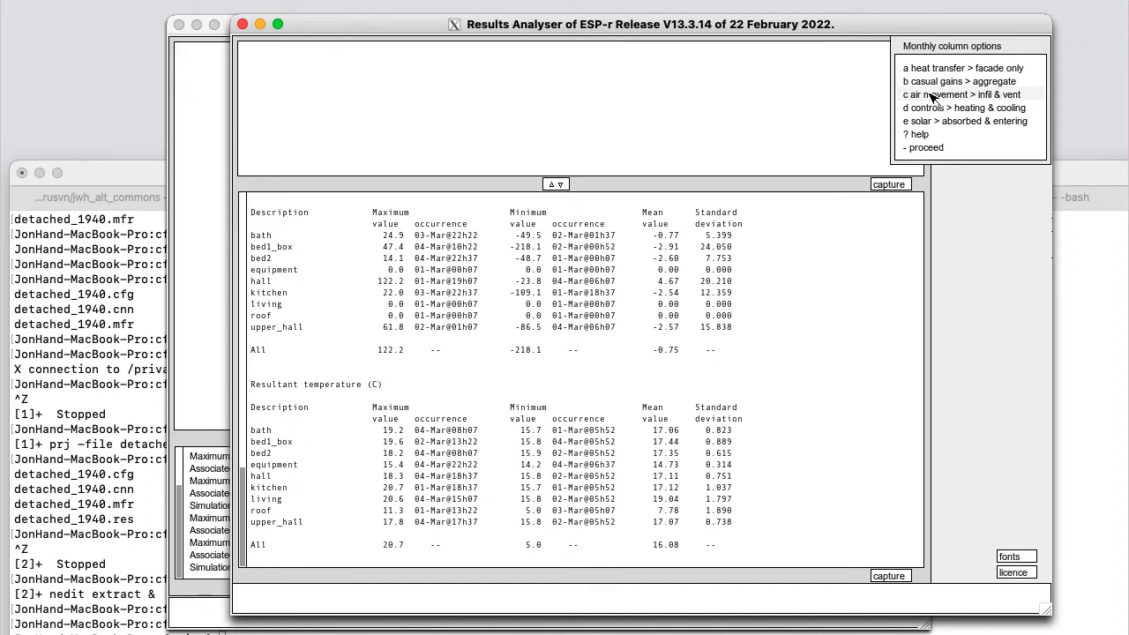
left_click(933, 96)
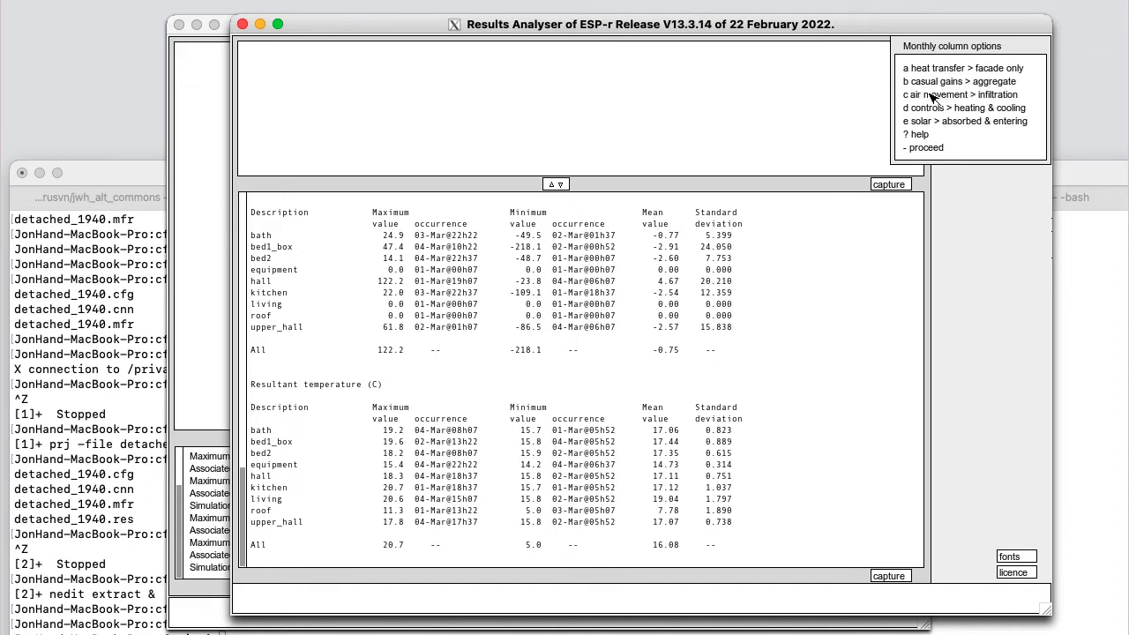
left_click(940, 121)
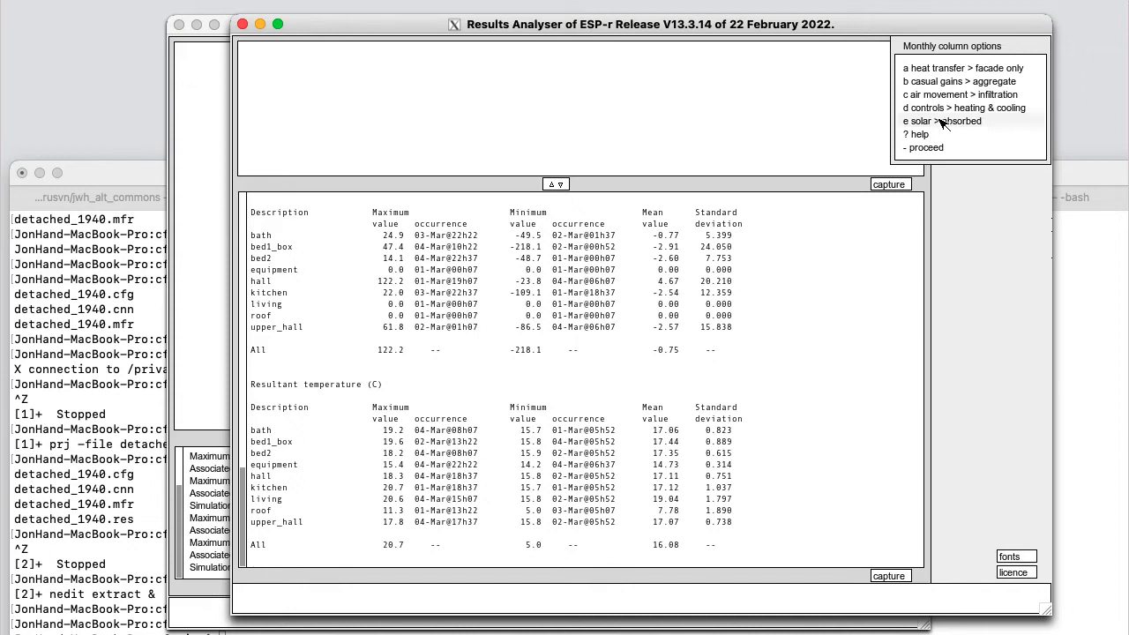
left_click(942, 123)
left_click(945, 147)
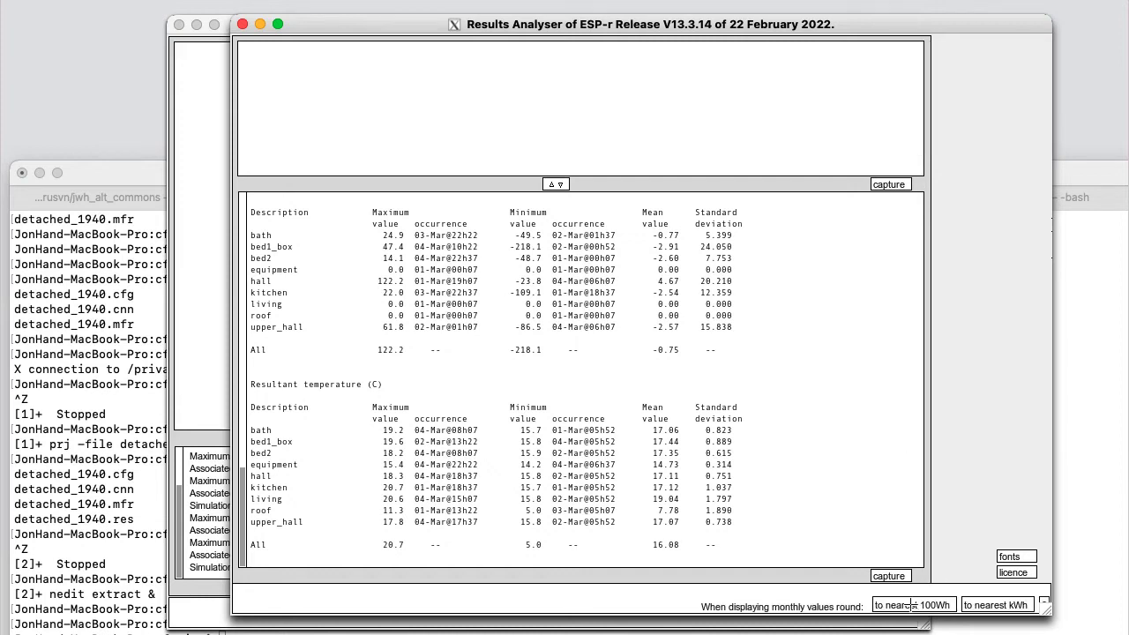
left_click(911, 605)
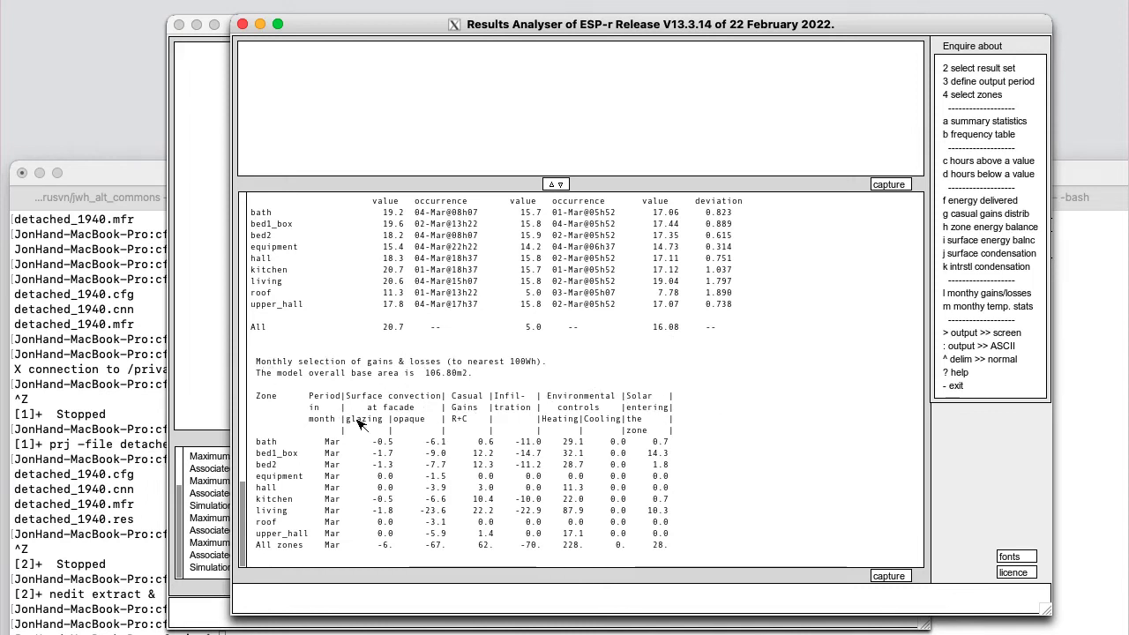
Step: Regenerate the detailed March gains/losses table to nearest 100Wh, widen the window, then exit enquiries
left_click(967, 294)
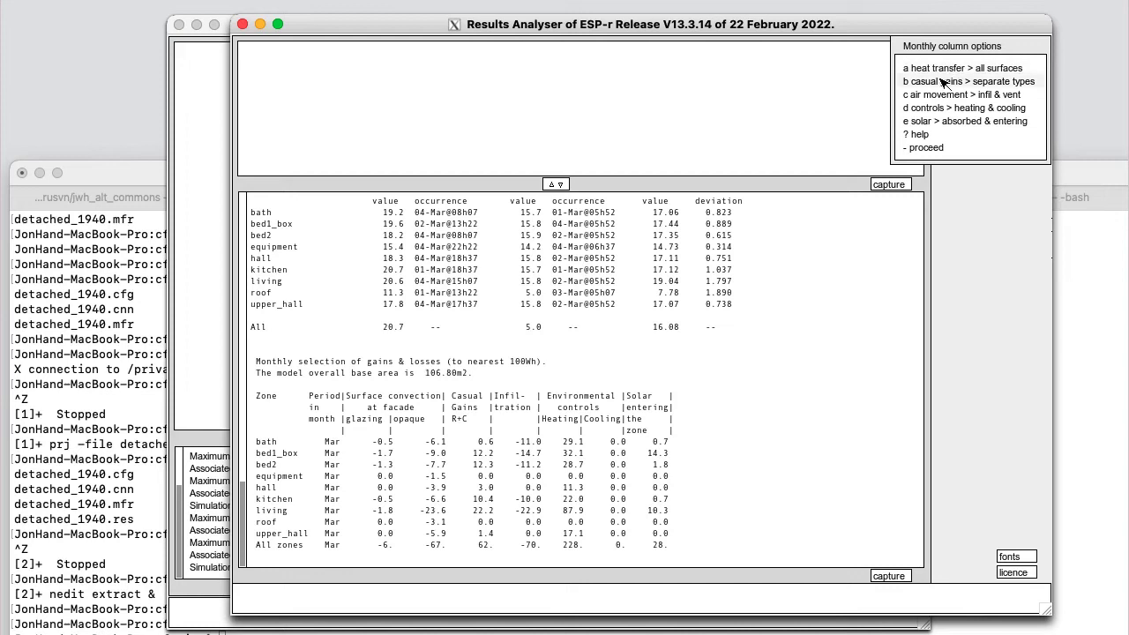
left_click(943, 148)
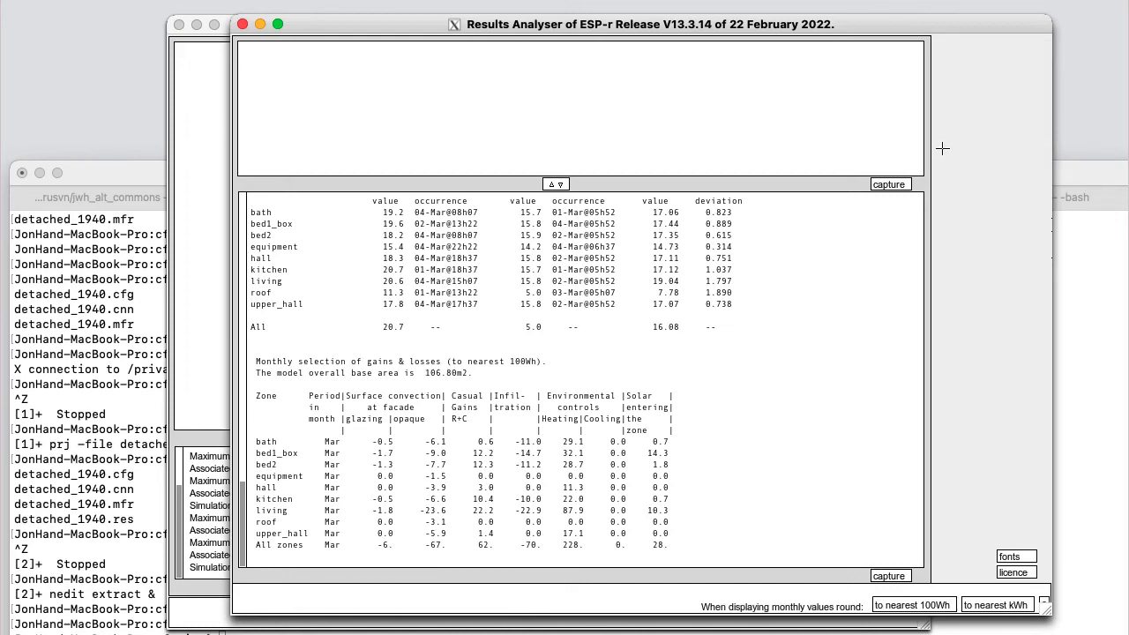
left_click(933, 606)
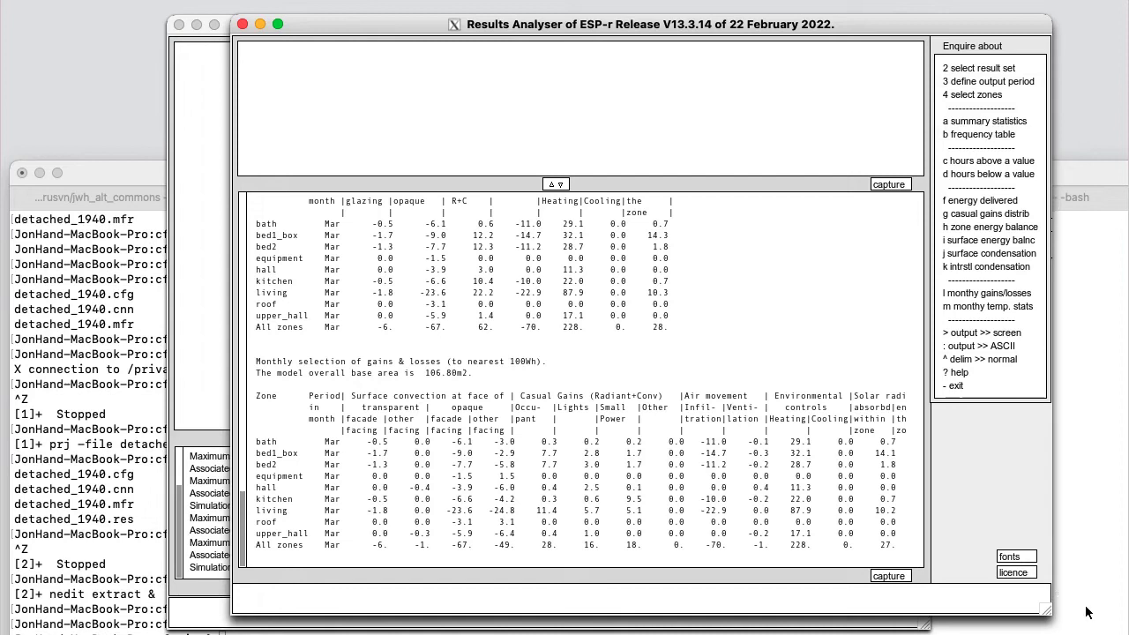
left_click_drag(1047, 610, 1124, 606)
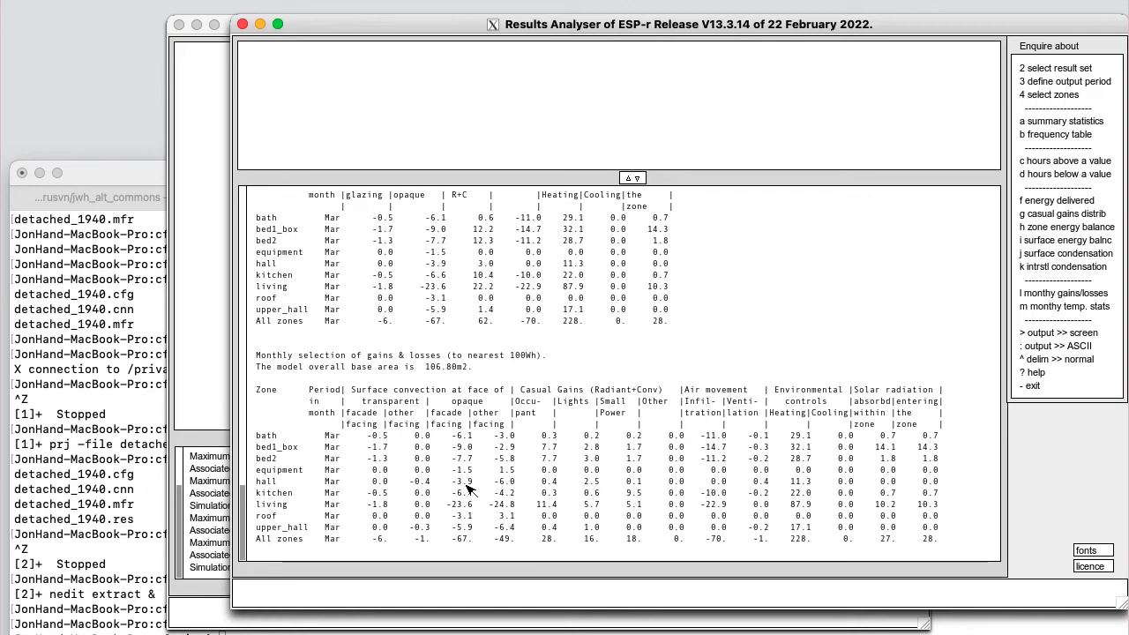
left_click(1035, 385)
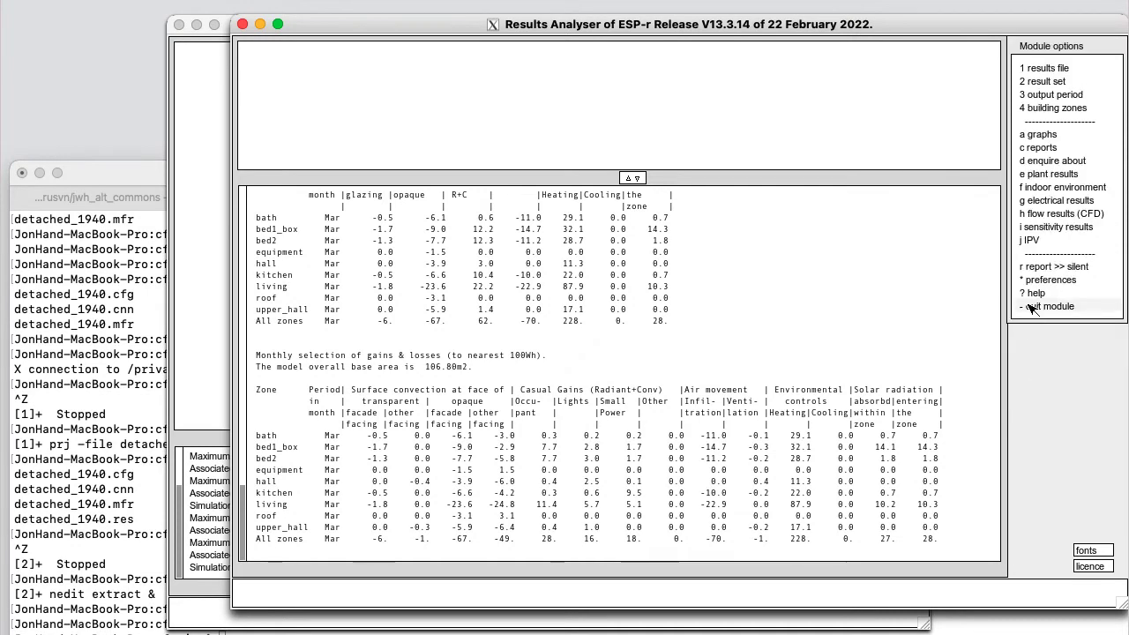
Step: Quit the graphical analyser and rerun res in the terminal with -file detached_1940.res
left_click(1041, 306)
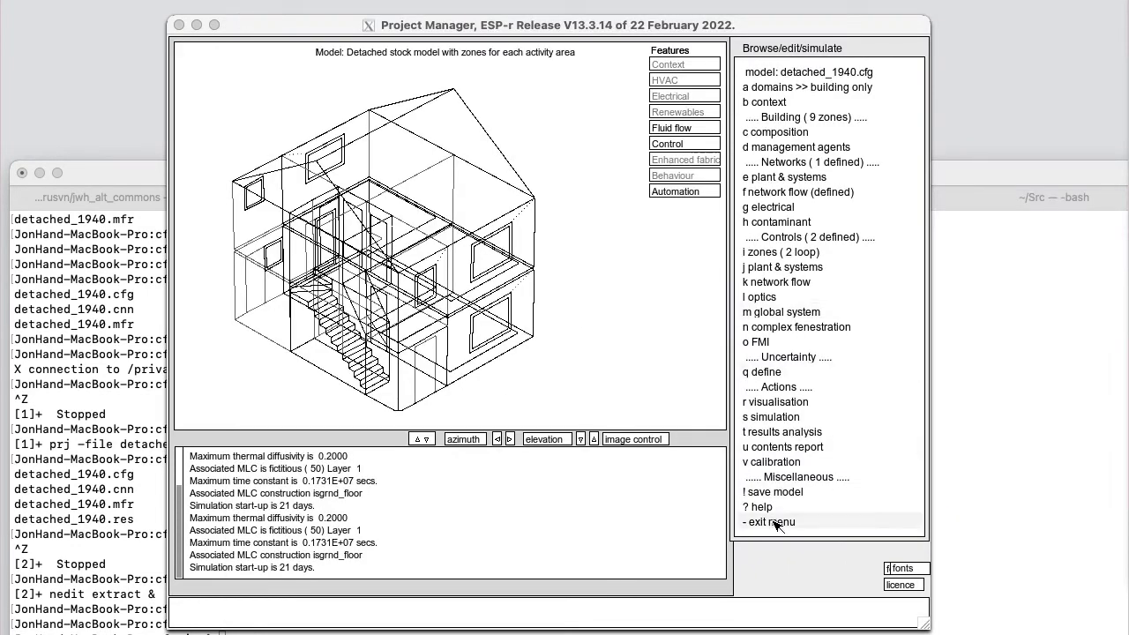
left_click(92, 329)
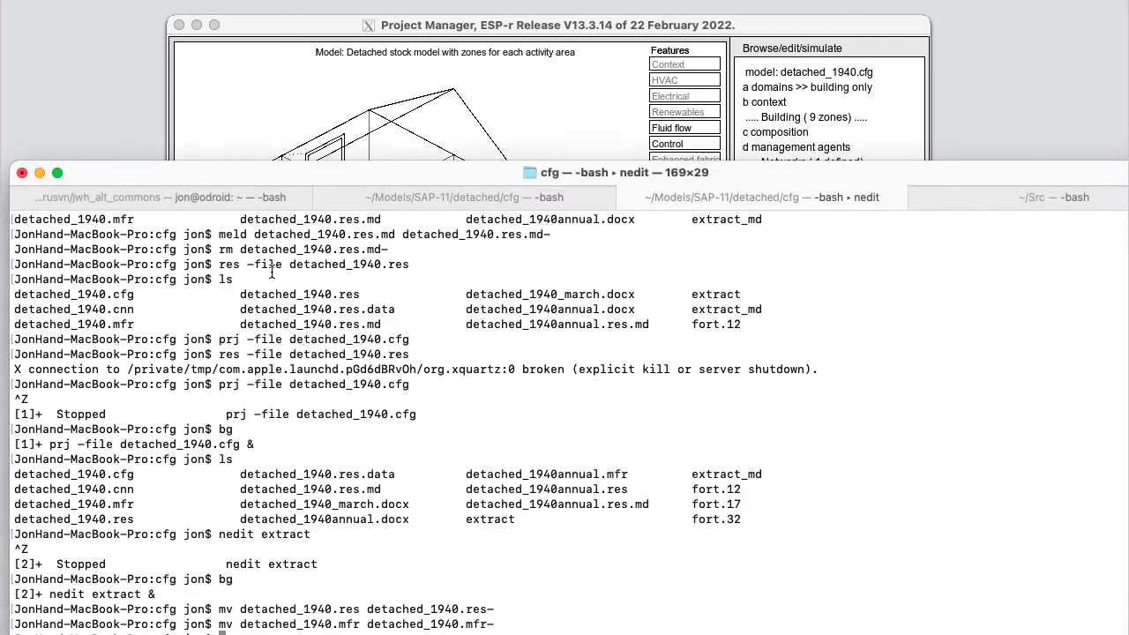
key("ctrl+c")
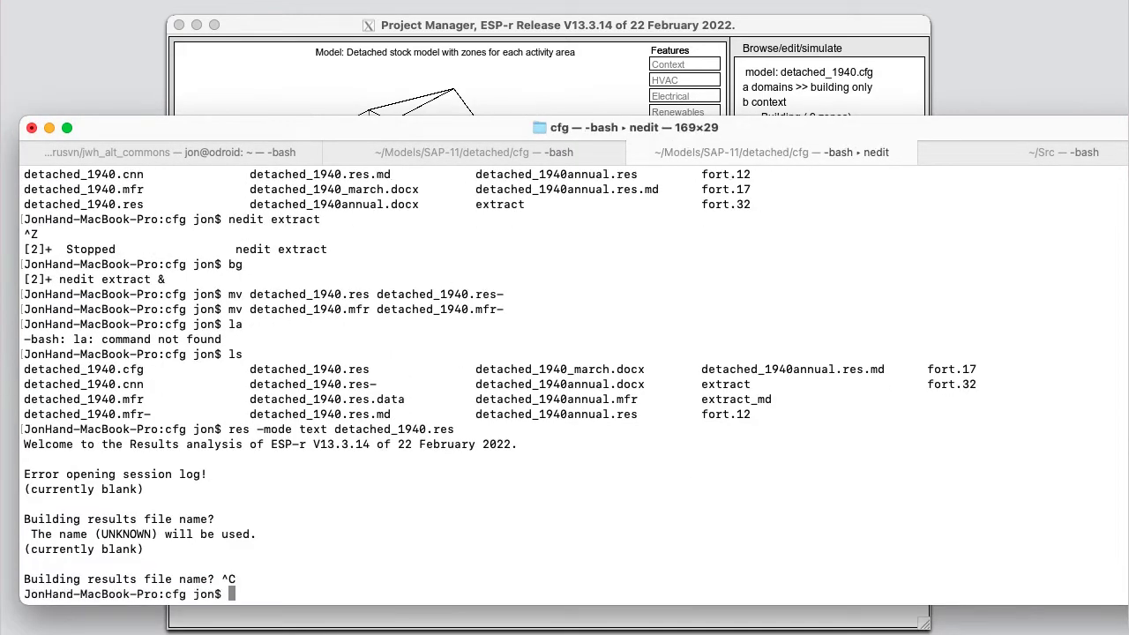
key("Up")
key("Left")
key("Left")
key("Left")
key("Left")
key("Left")
key("Left")
key("Left")
key("Left")
key("Left")
key("Left")
key("Left")
key("Left")
key("Left")
key("Left")
key("Left")
key("Left")
key("Left")
type("-file")
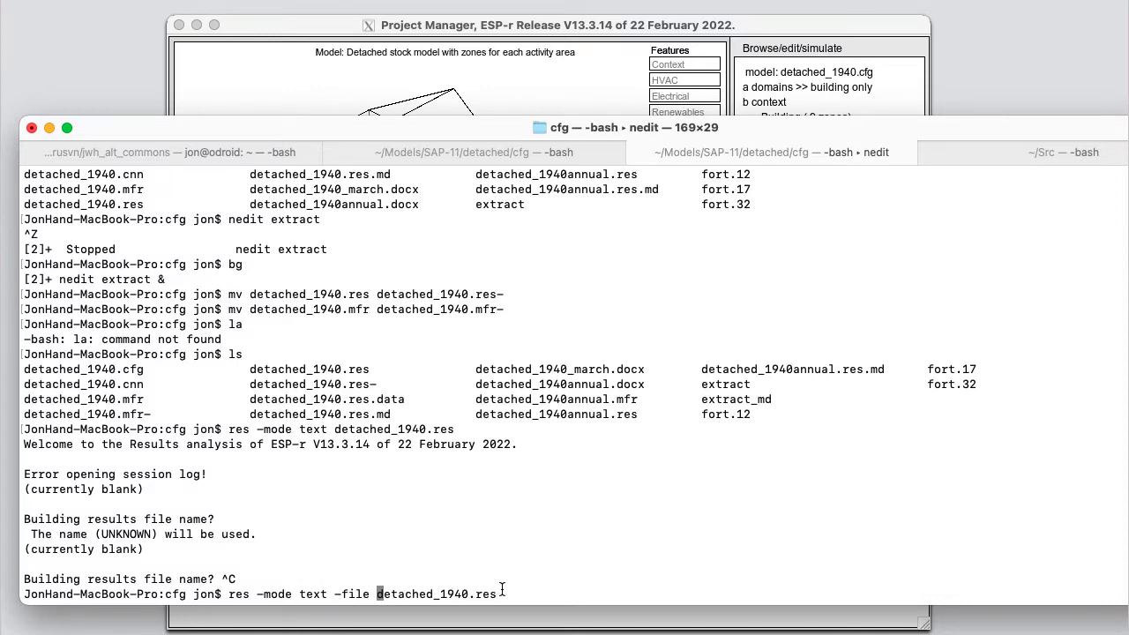
key("Return")
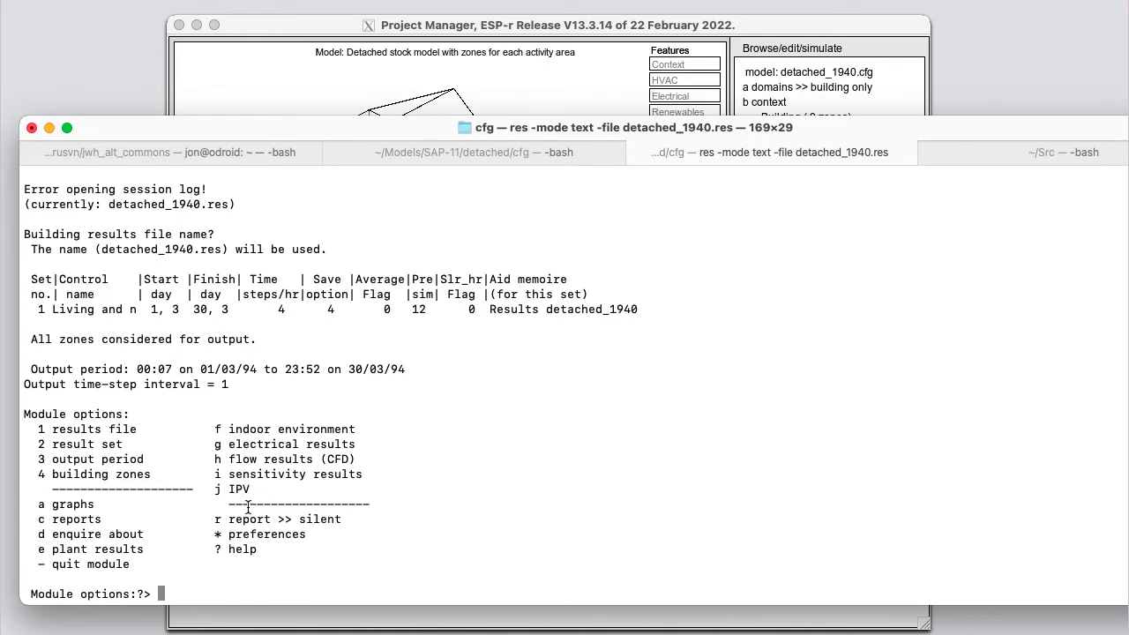
Step: Restrict output to the seven-zone non-living group and bring up the Enquire about options
type("4")
key("Return")
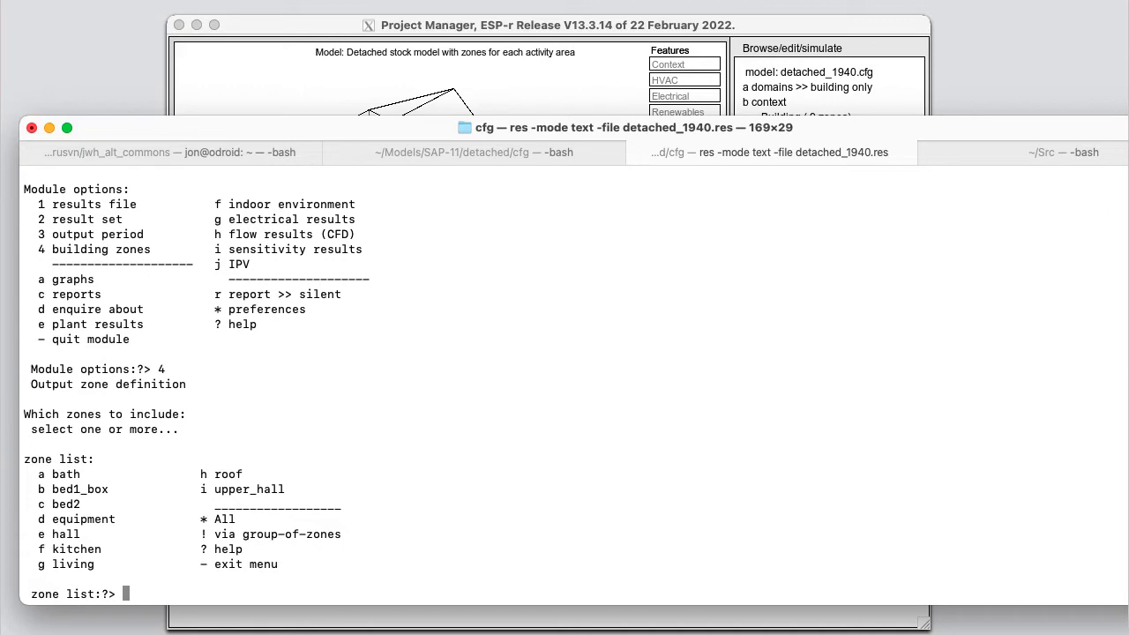
type("!")
key("Return")
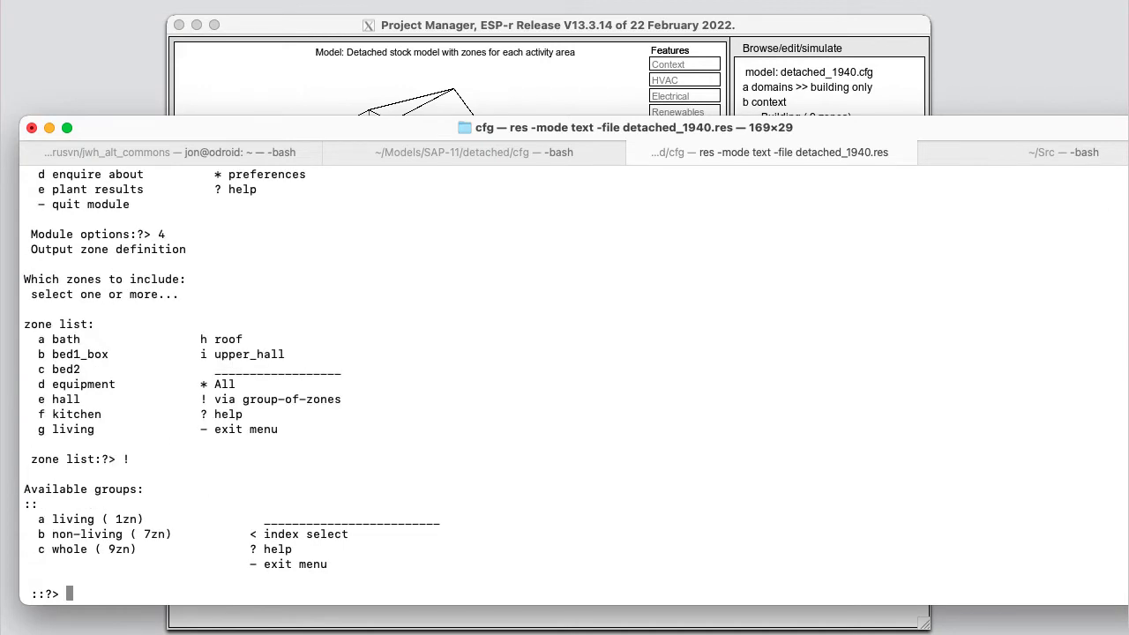
type("b")
key("Return")
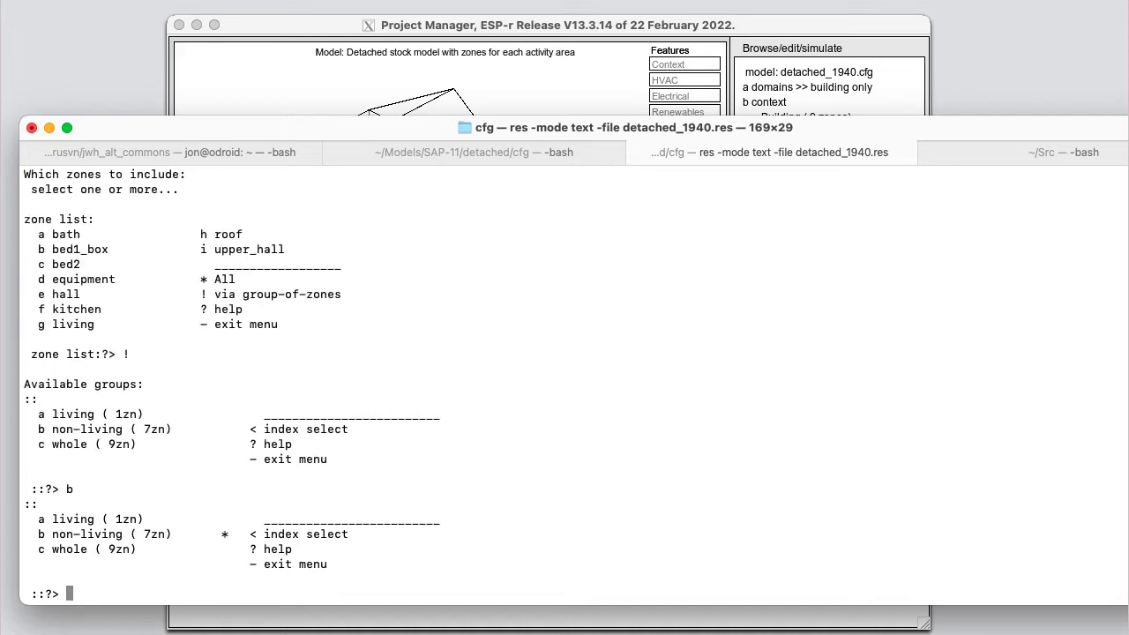
type("-")
key("Return")
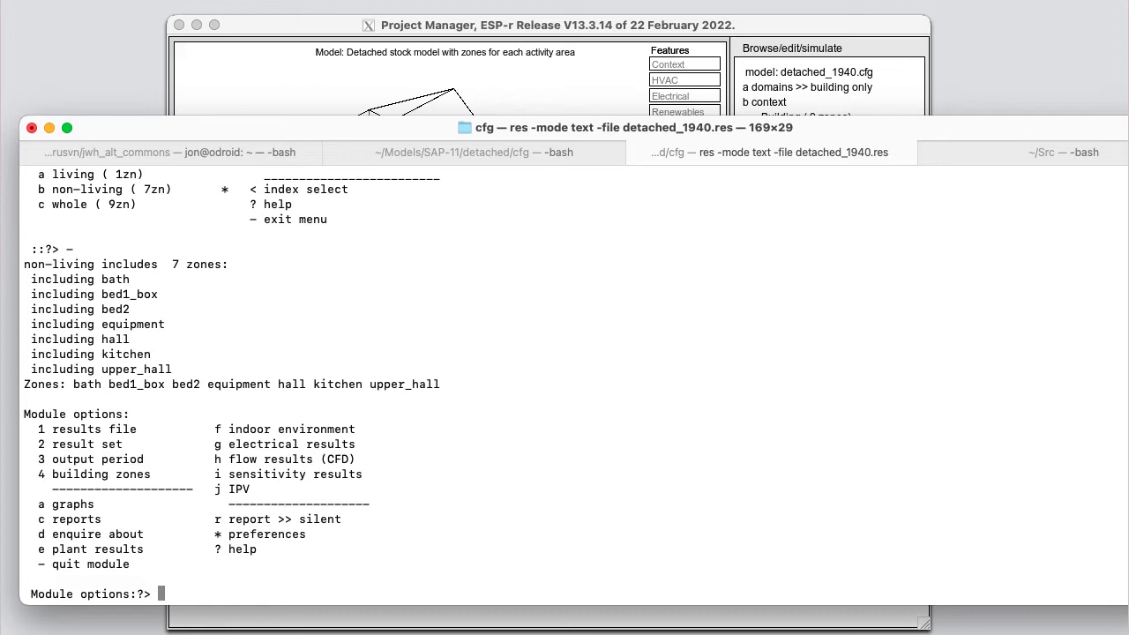
type("d")
key("Return")
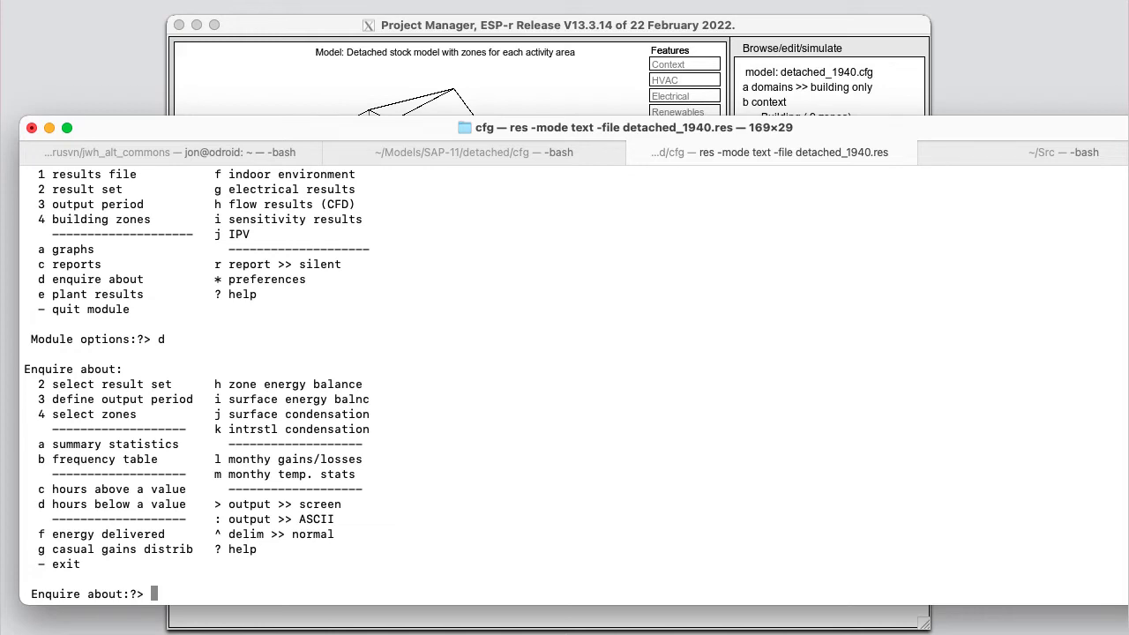
Step: Print the March energy delivered report and the non-living zones' sensible heating load statistics, peaking at 5.890 kW
type("f")
key("Return")
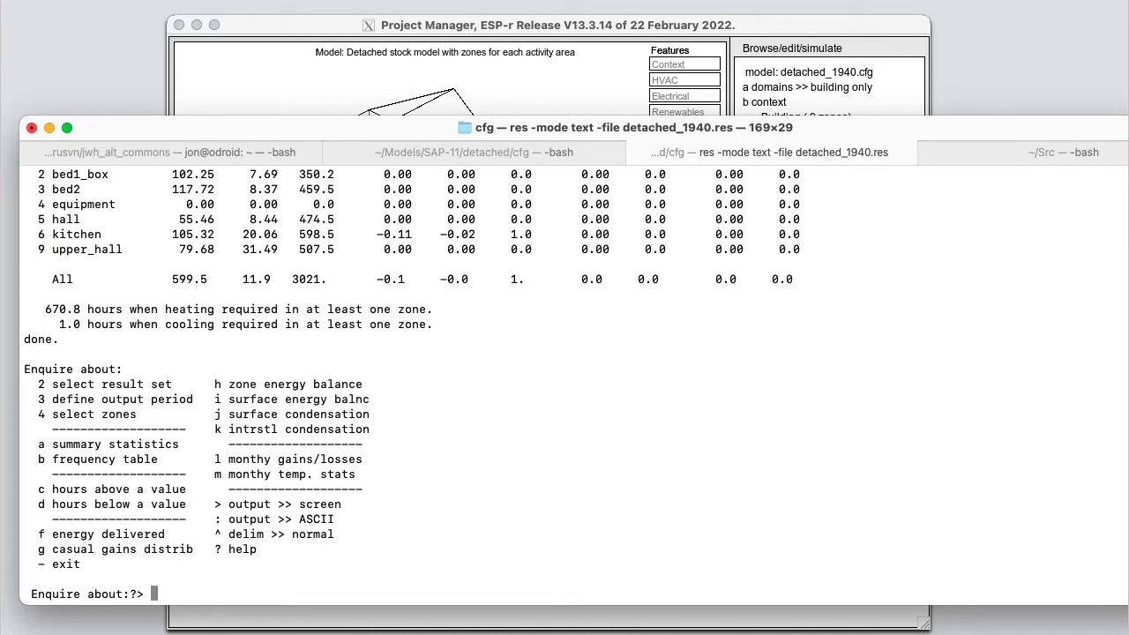
type("a")
key("Return")
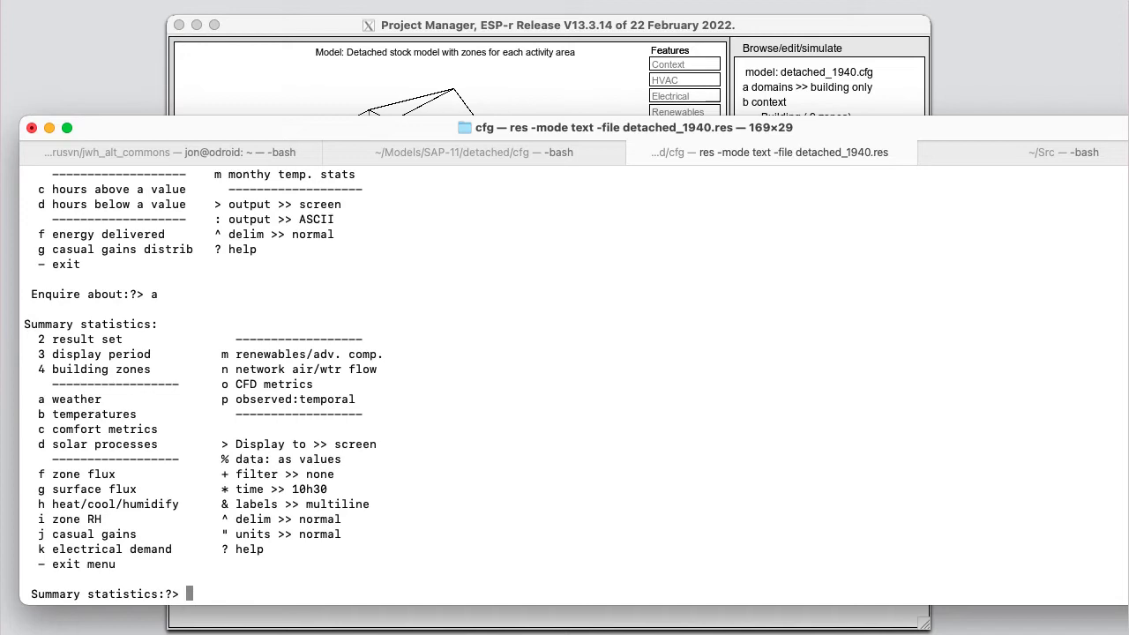
type("h")
key("Return")
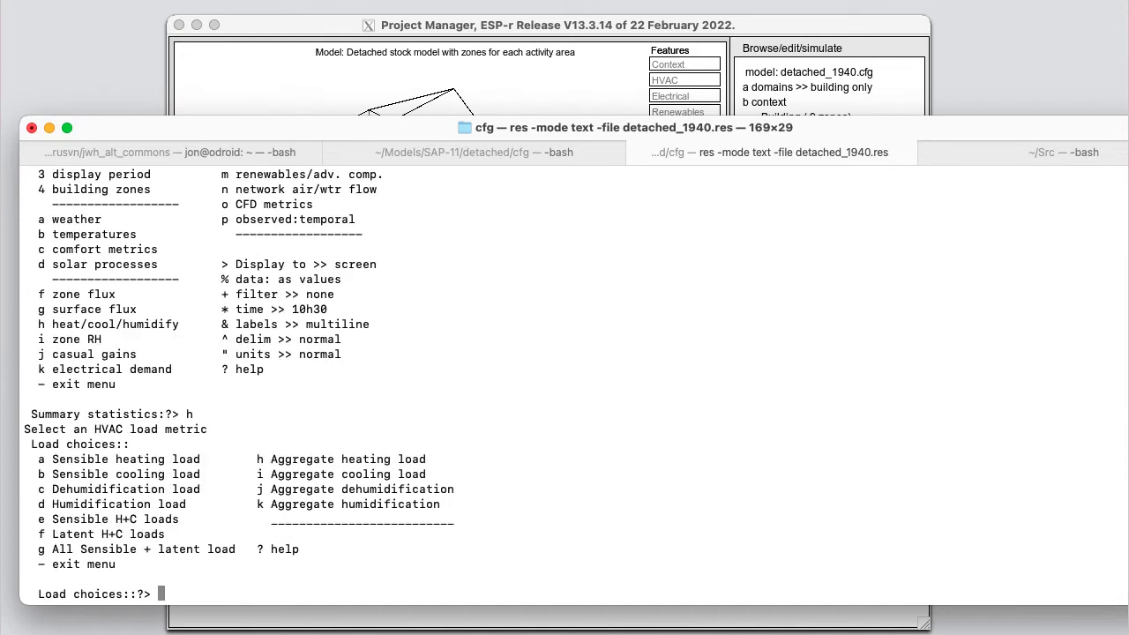
type("a")
key("Return")
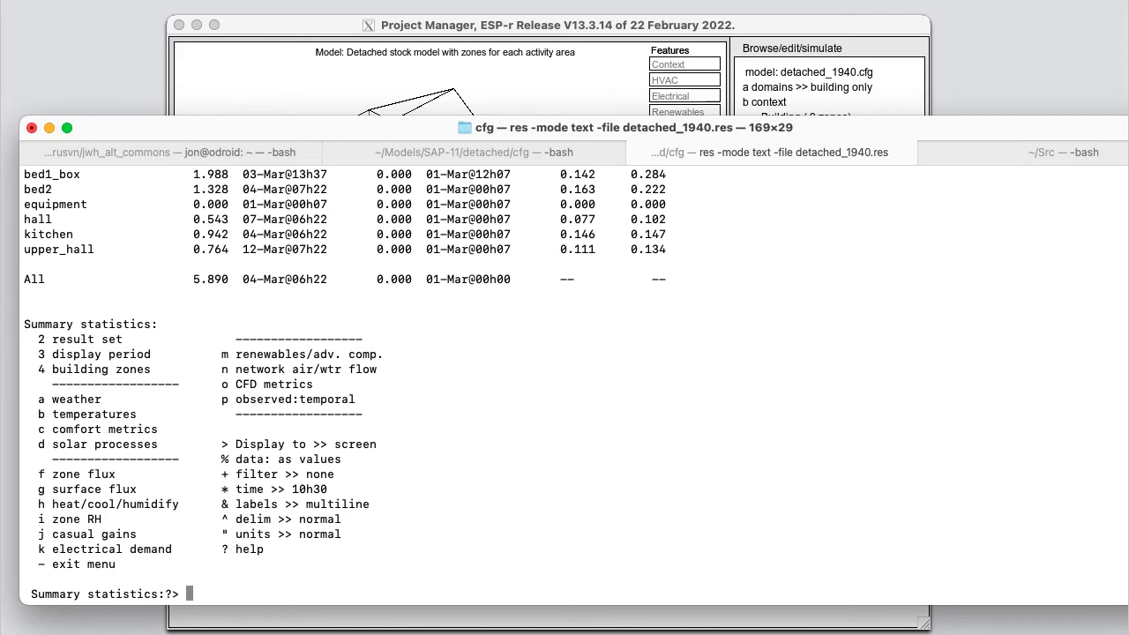
scroll(415, 439, "up", 3)
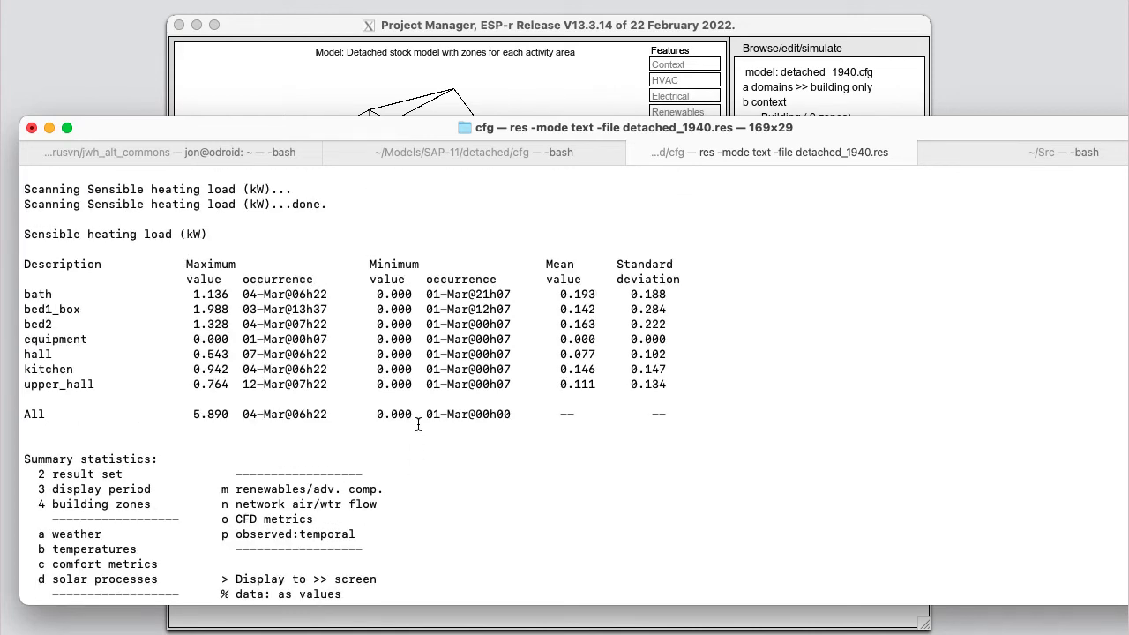
scroll(418, 425, "down", 3)
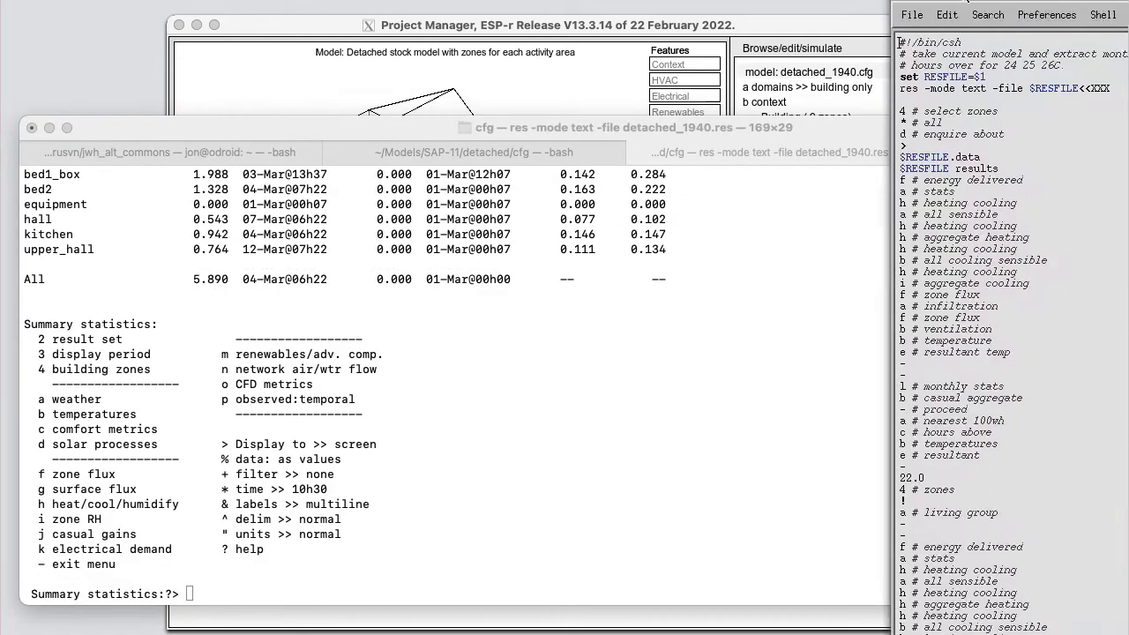
Step: Bring the extract script window over the terminal and highlight its #!/bin/csh line
left_click_drag(1000, 1, 466, 53)
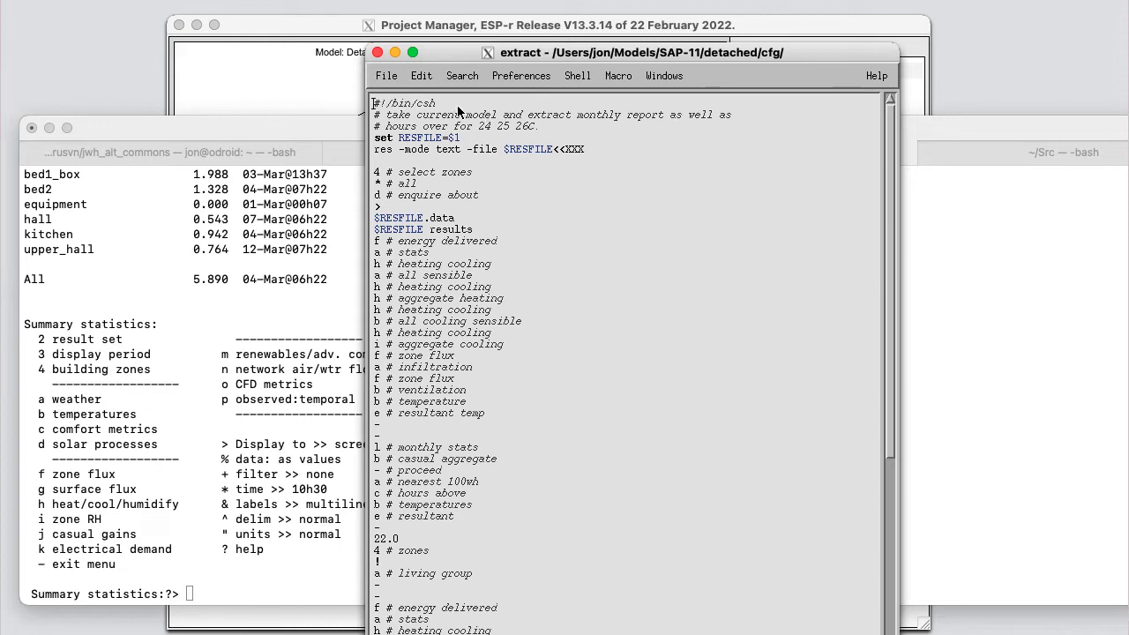
left_click_drag(371, 104, 437, 104)
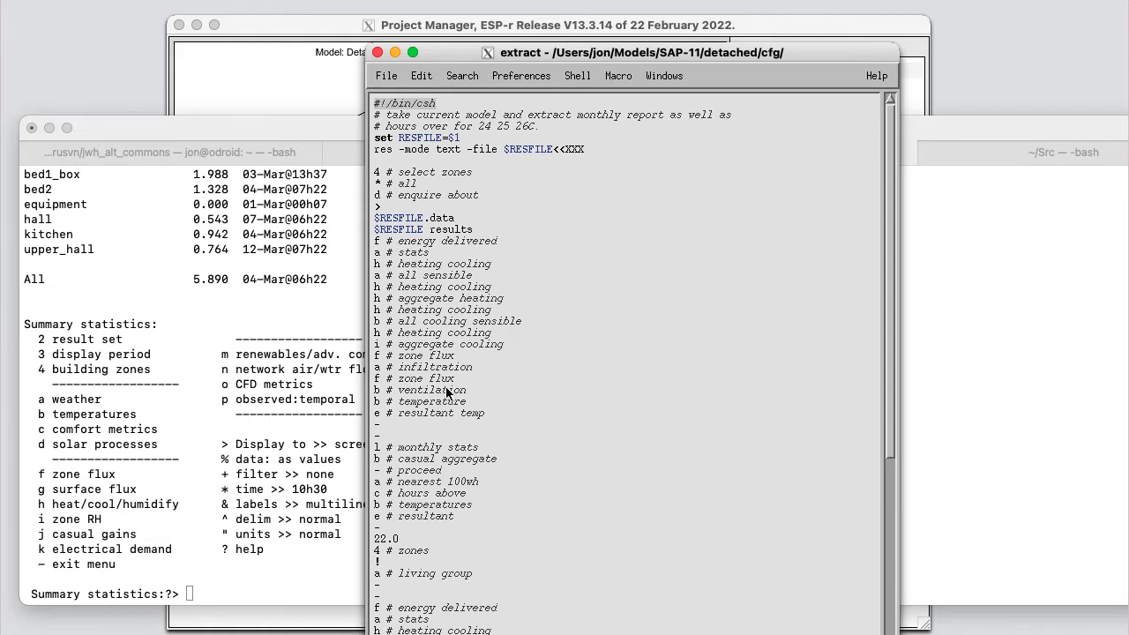
Step: Read through the extract script down to its closing XXX marker
scroll(447, 393, "down", 5)
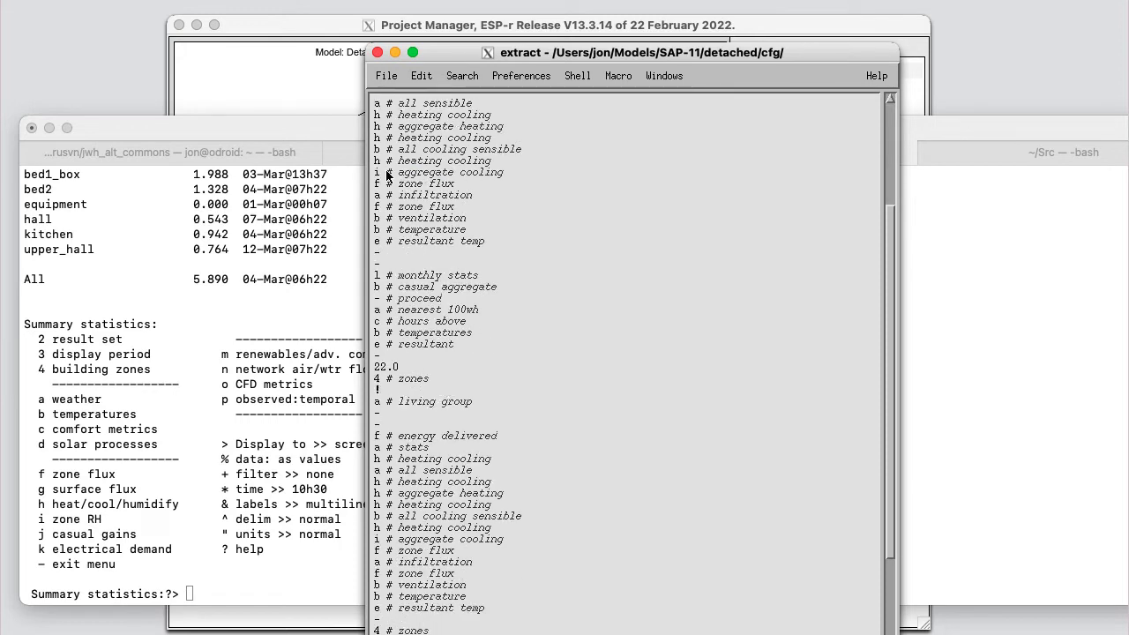
scroll(389, 180, "up", 5)
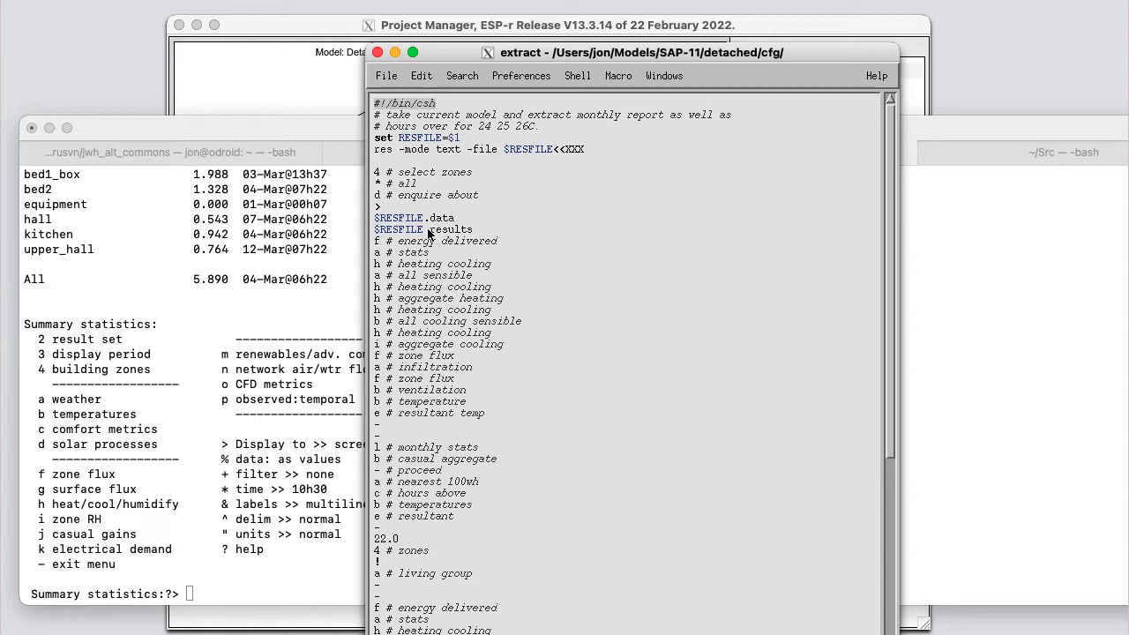
scroll(428, 232, "down", 8)
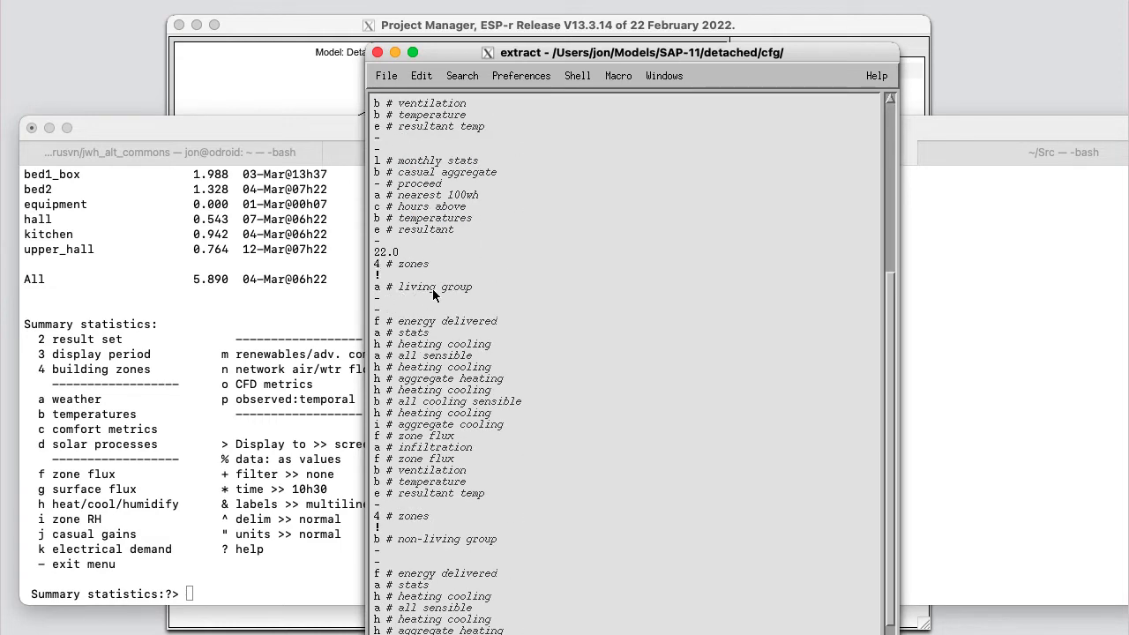
scroll(432, 405, "down", 4)
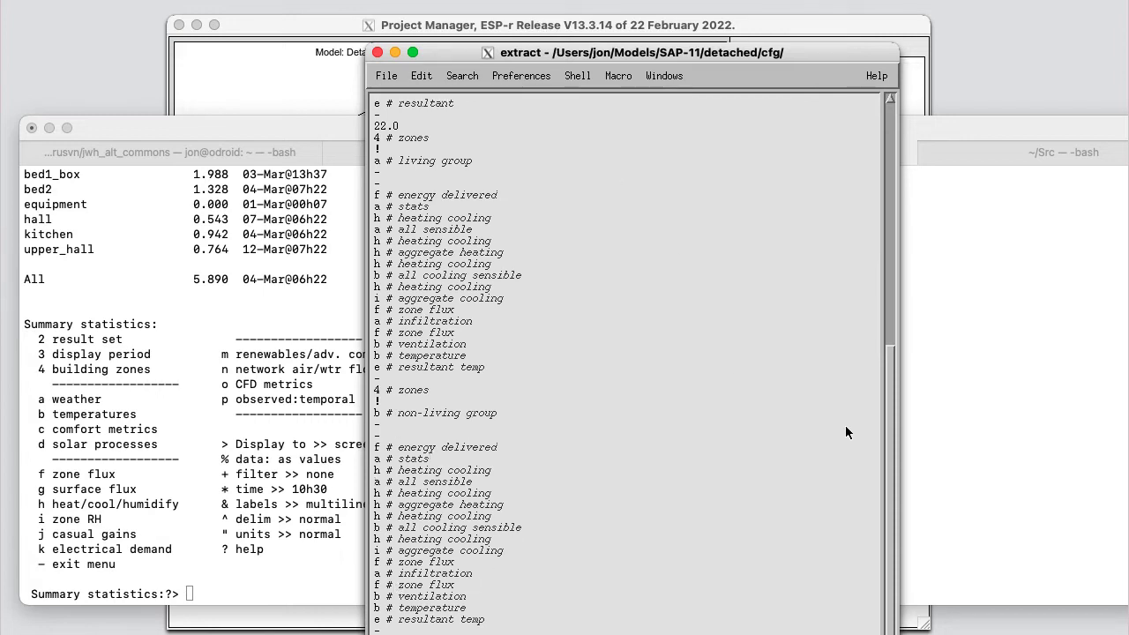
left_click_drag(677, 49, 685, 8)
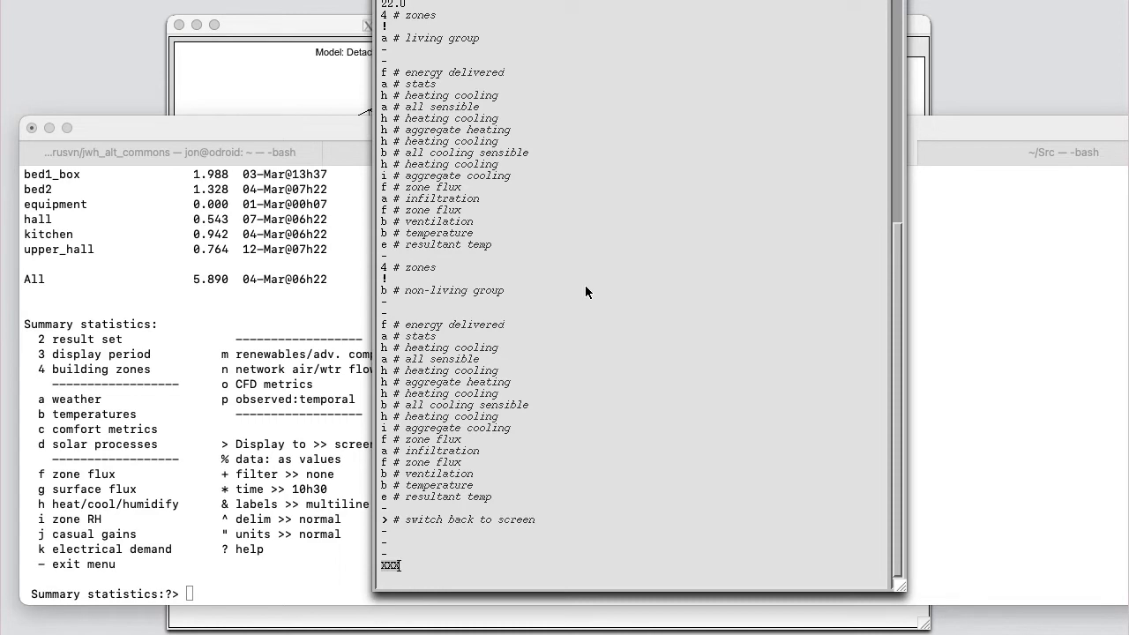
scroll(586, 287, "up", 8)
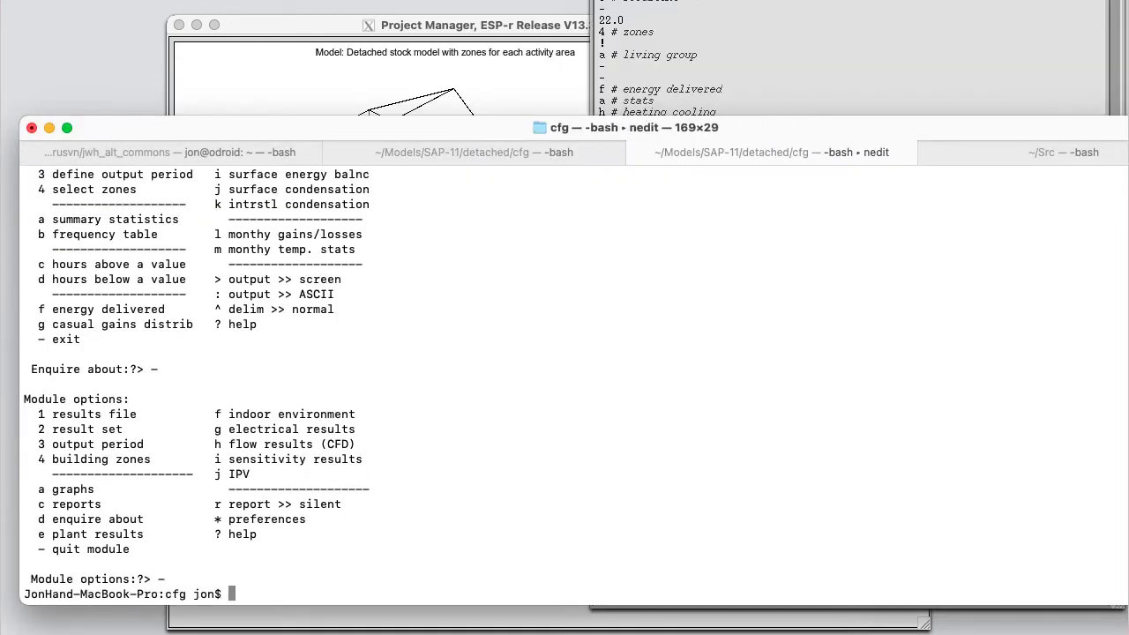
Step: List the cfg folder and back up detached_1940.res.data as detached_1940.res.data-
type("ls")
key("Return")
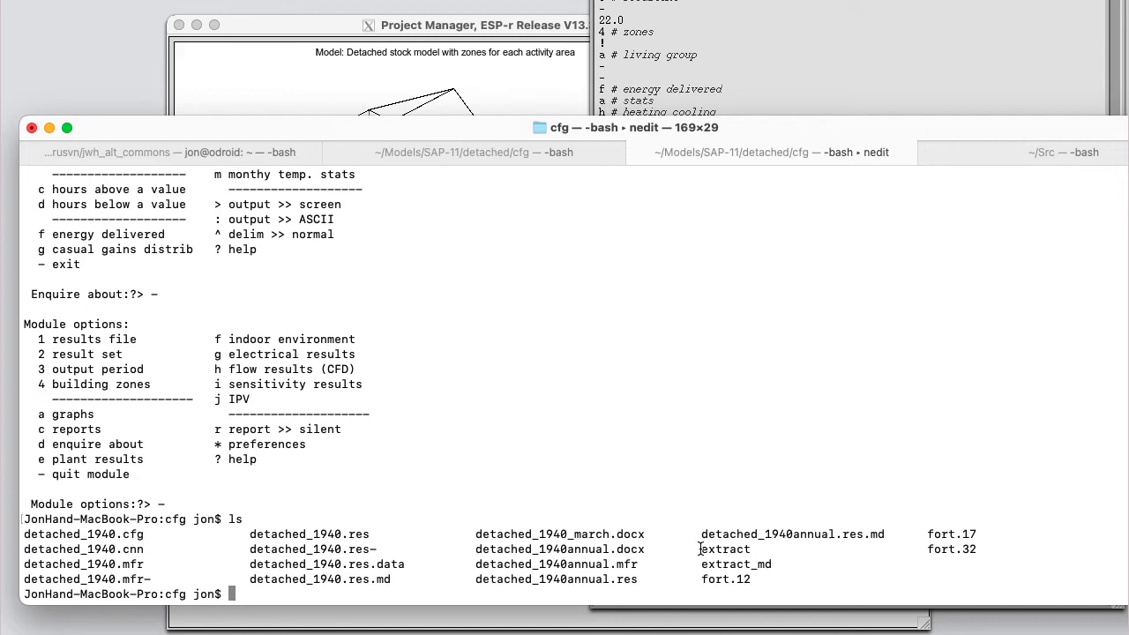
left_click_drag(700, 549, 750, 548)
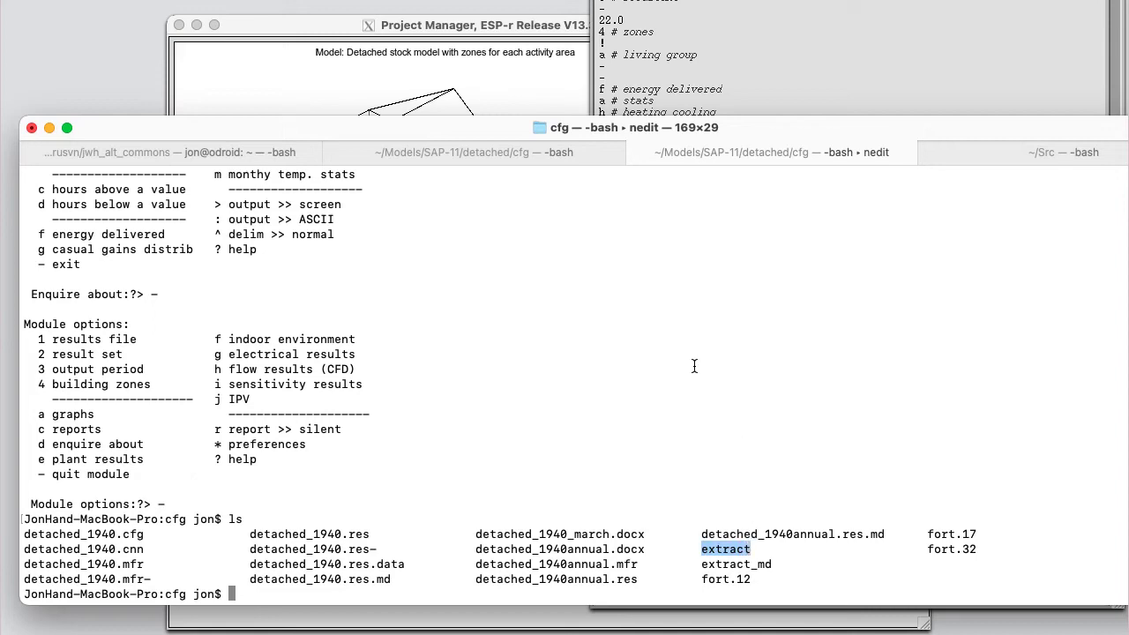
type("mv detached_1940.res.data detached_1940.res.data-")
key("Return")
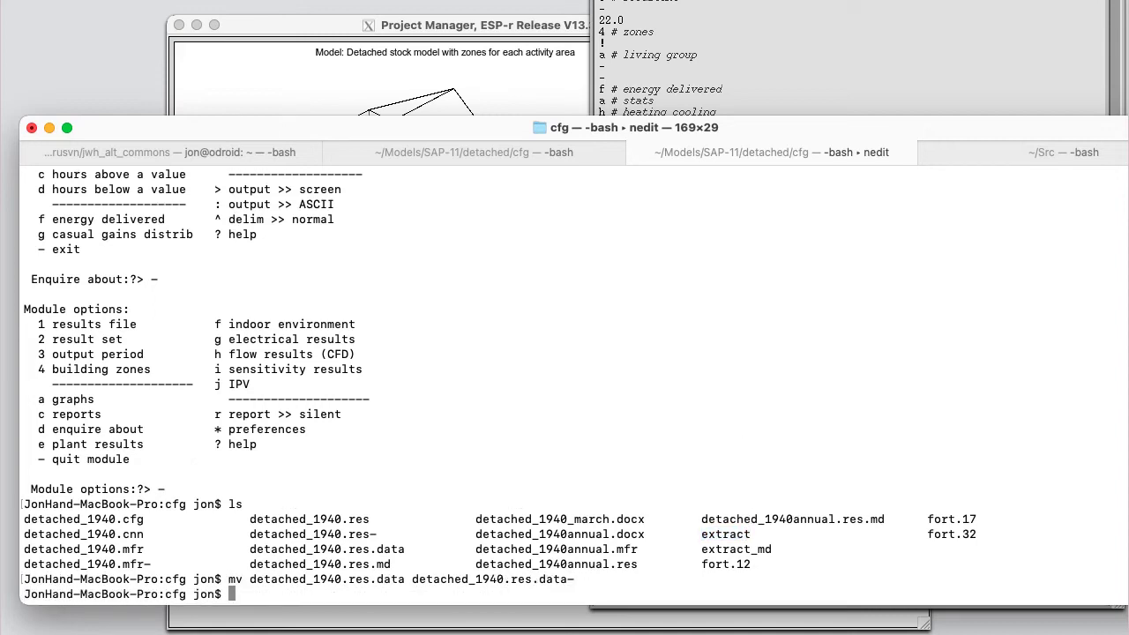
Step: Run ./extract on detached_1940.res
type("./extract")
left_click_drag(249, 519, 370, 518)
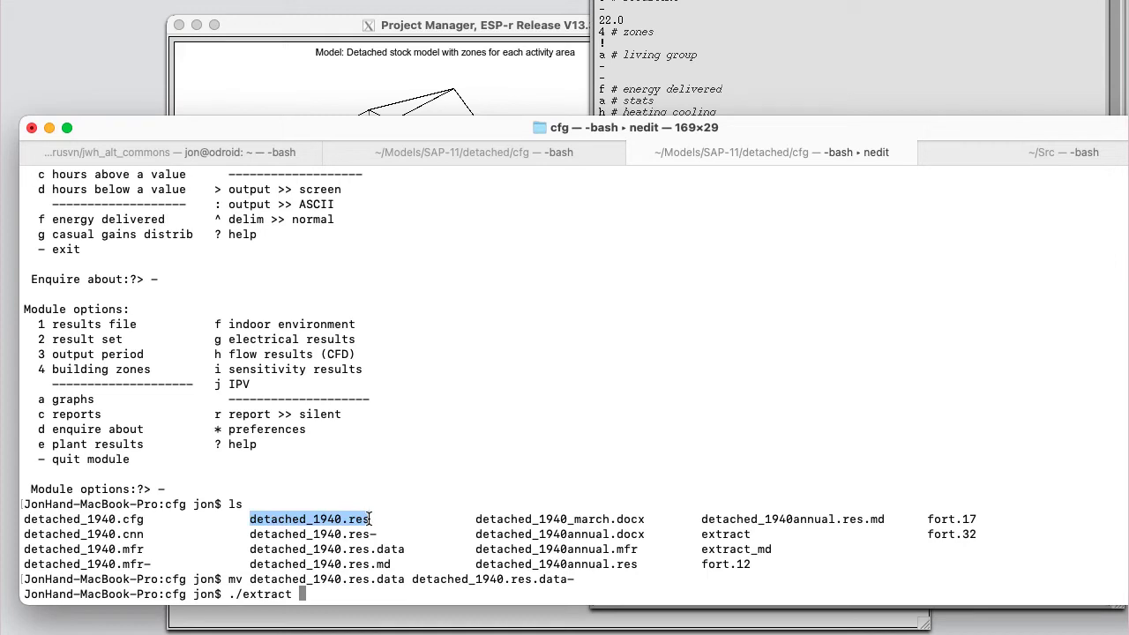
middle_click(445, 456)
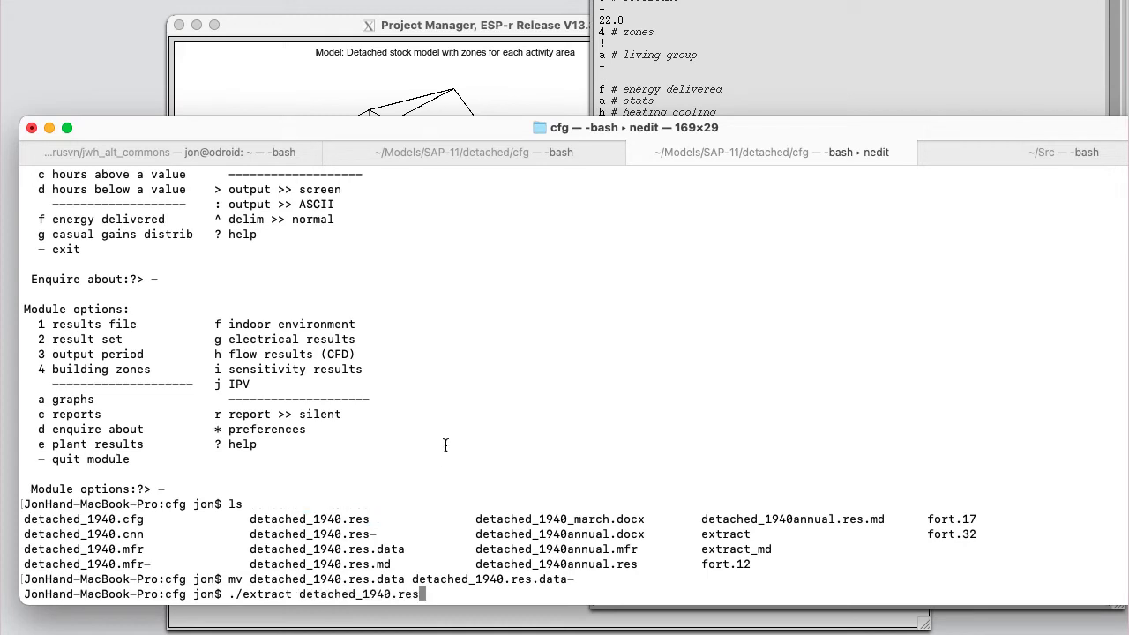
key("Return")
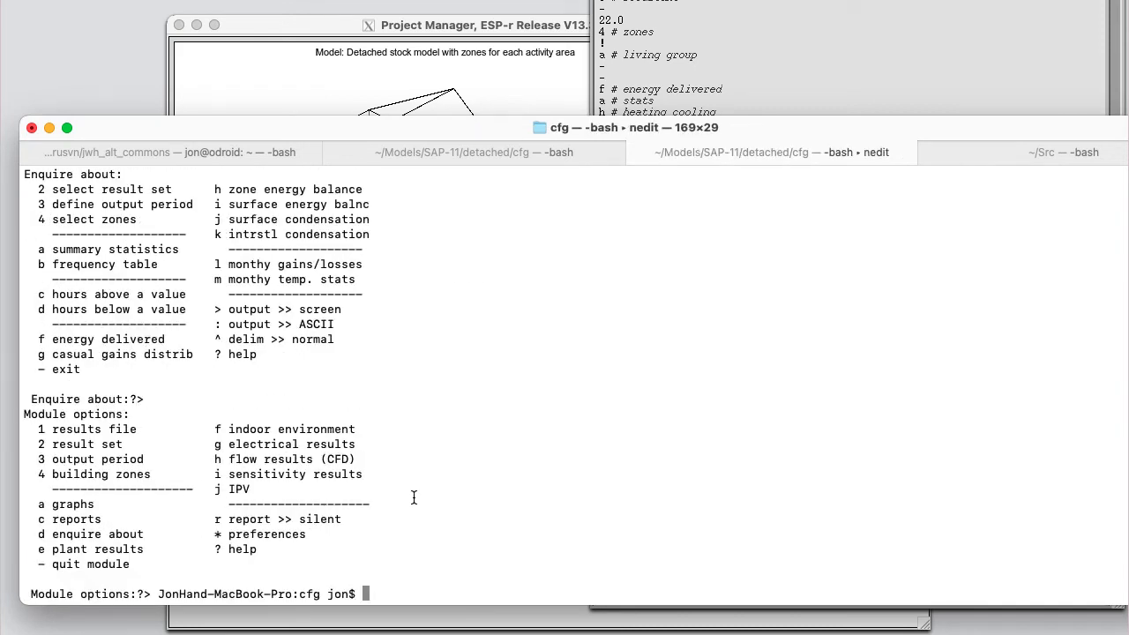
type("ls")
key("Return")
type("ned")
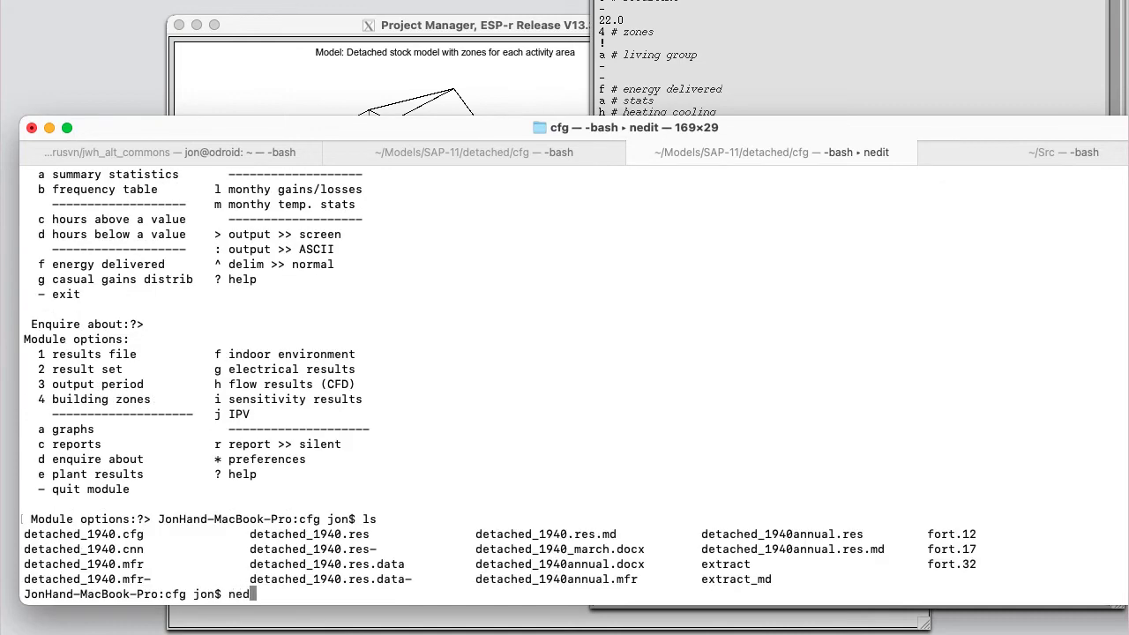
type("it")
left_click_drag(249, 564, 406, 564)
type("detached_1940.res.data")
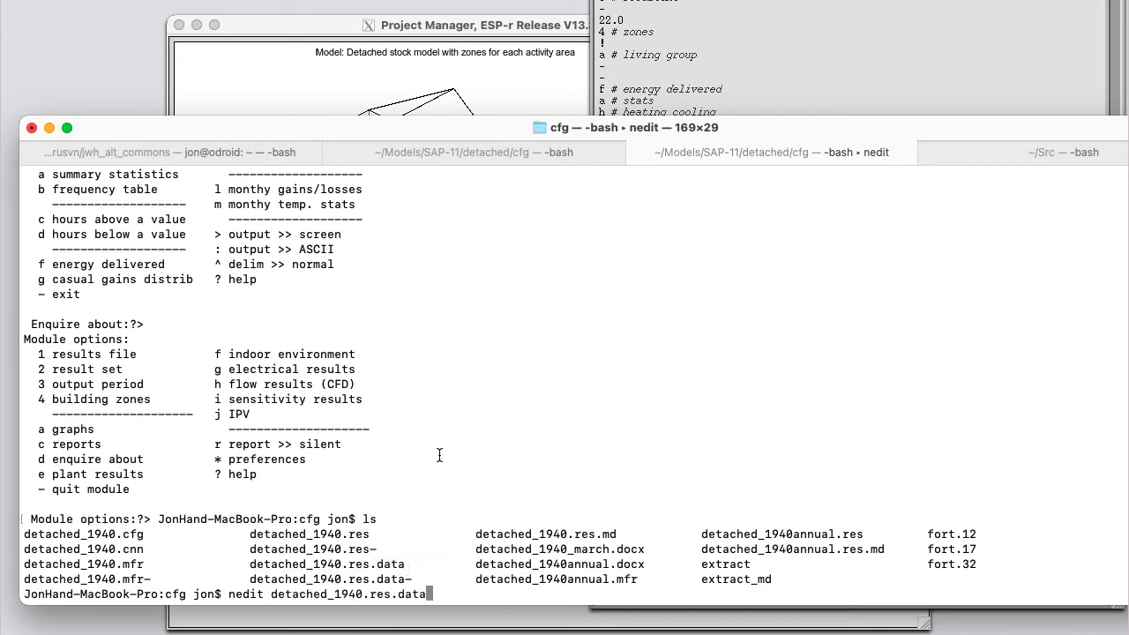
key("Return")
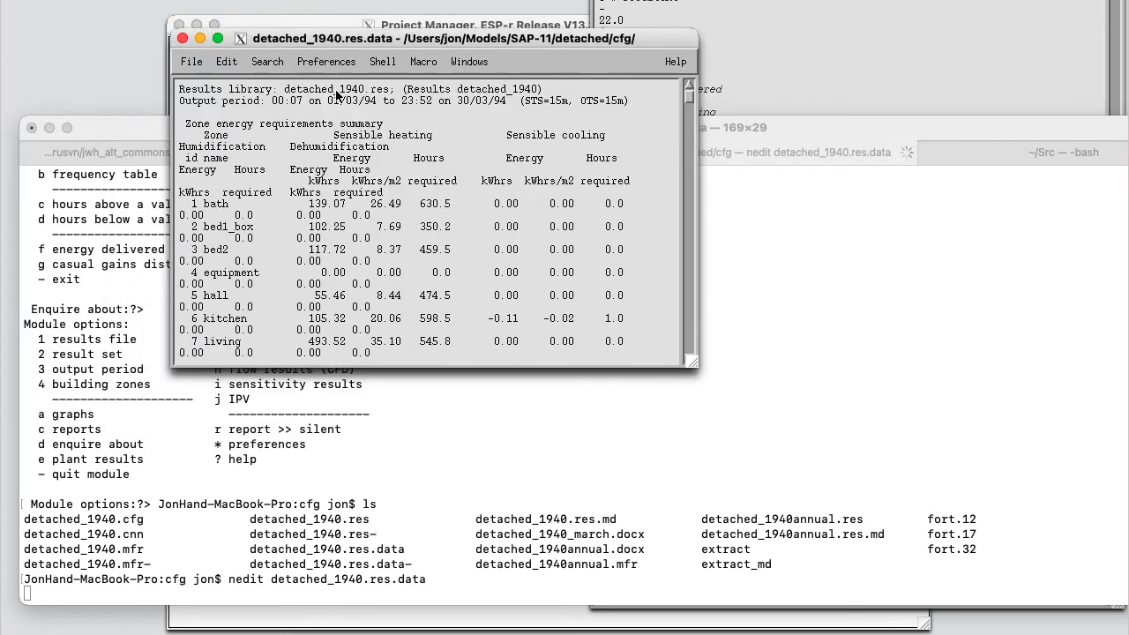
left_click_drag(695, 359, 1128, 363)
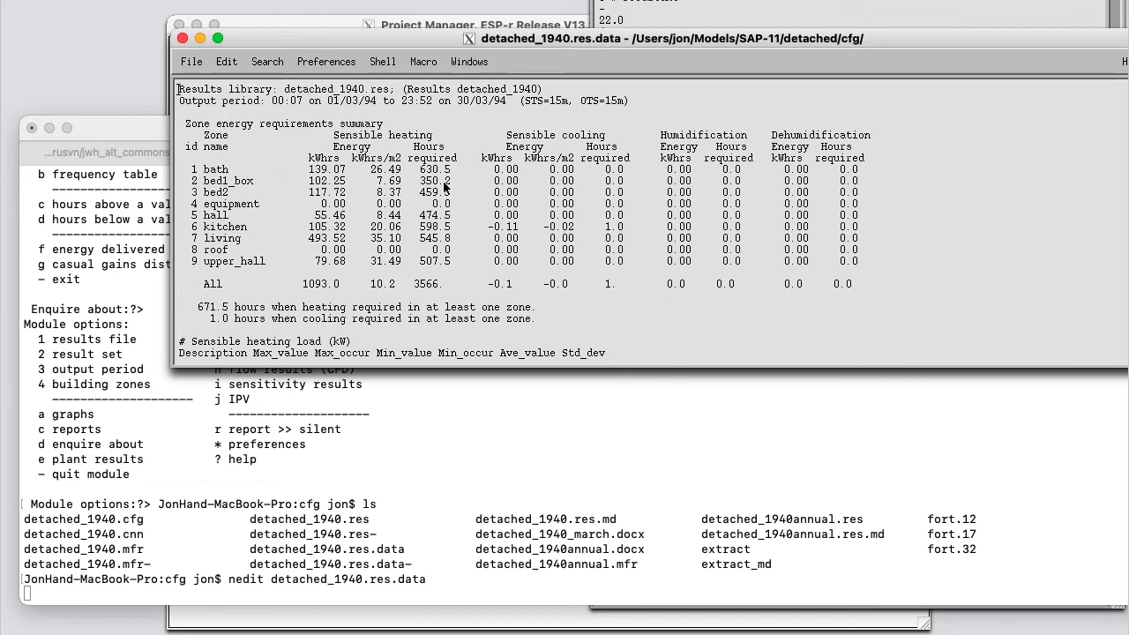
scroll(440, 185, "down", 7)
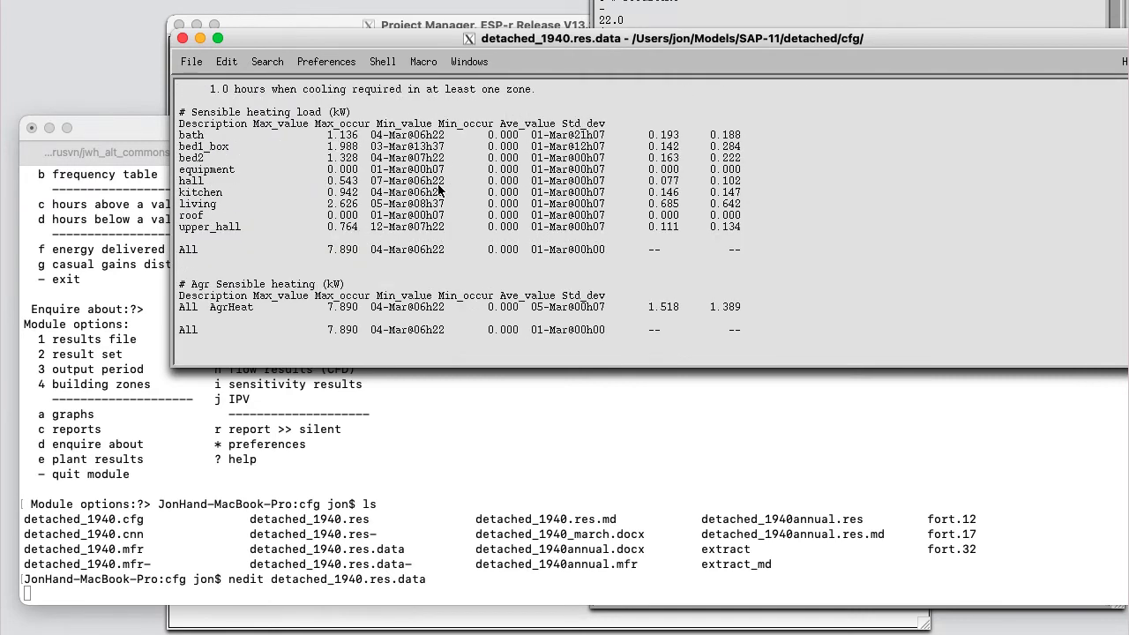
scroll(437, 186, "up", 7)
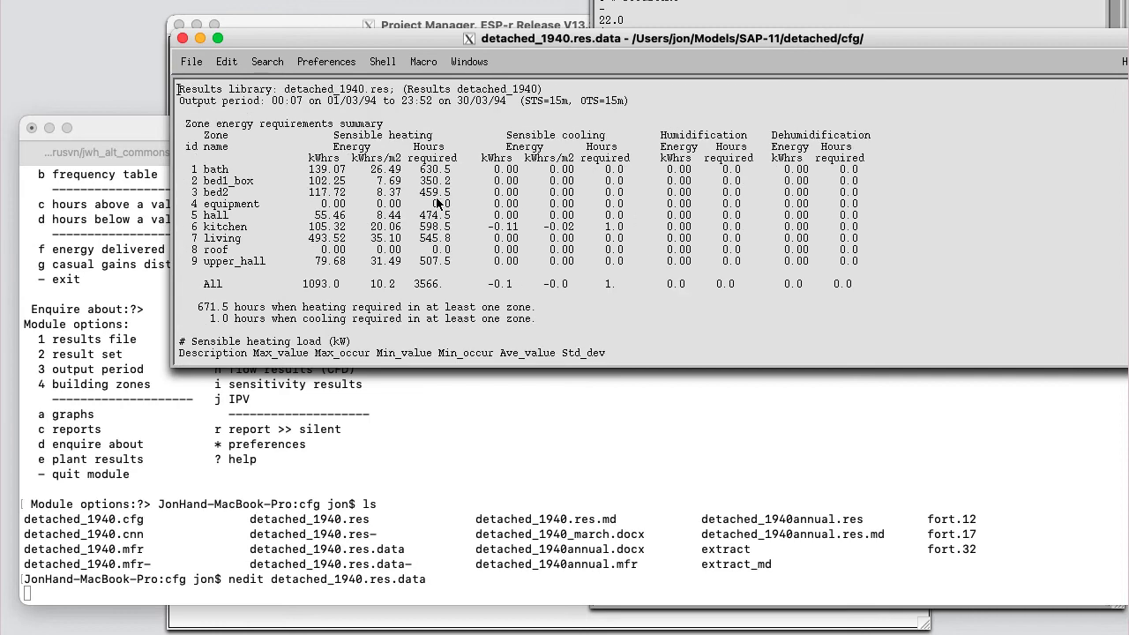
scroll(438, 202, "down", 5)
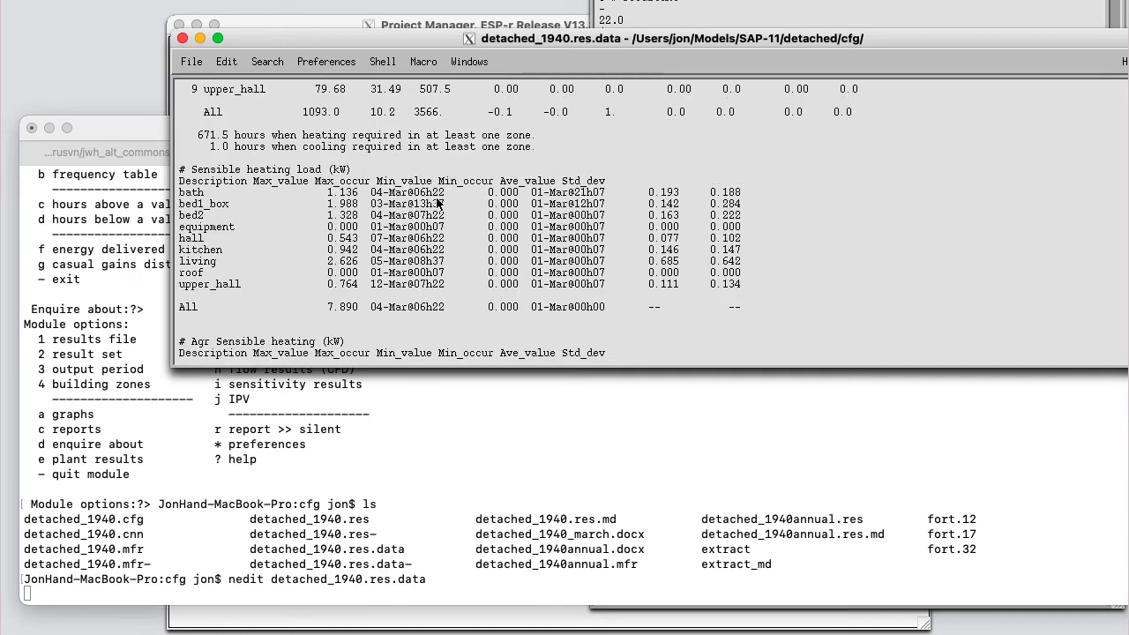
scroll(438, 203, "down", 7)
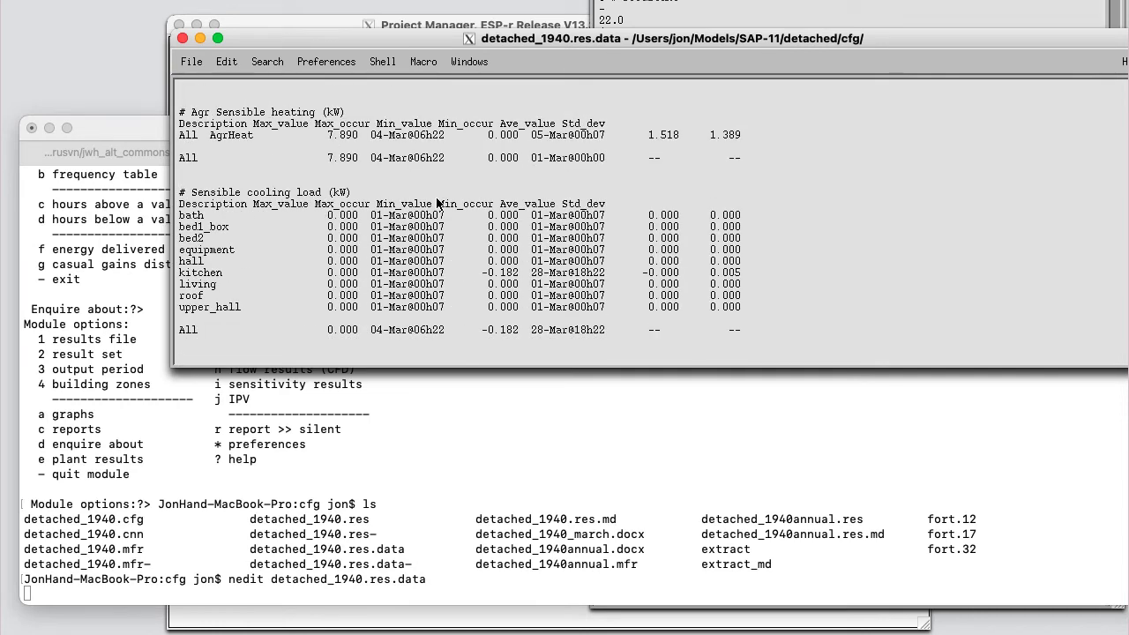
scroll(438, 203, "down", 5)
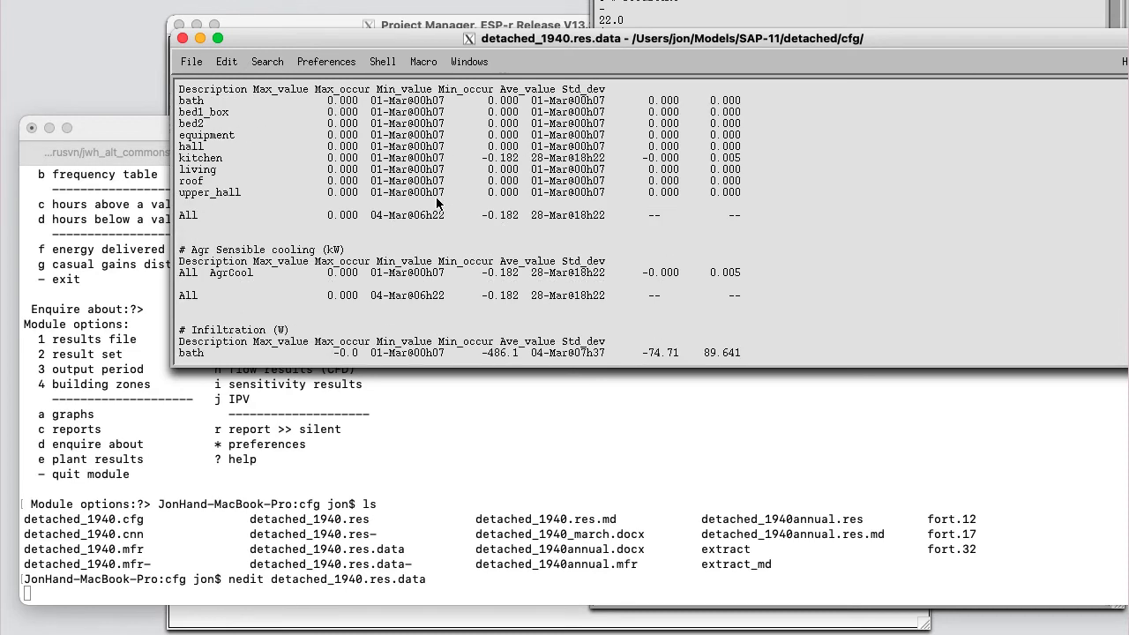
scroll(438, 203, "up", 15)
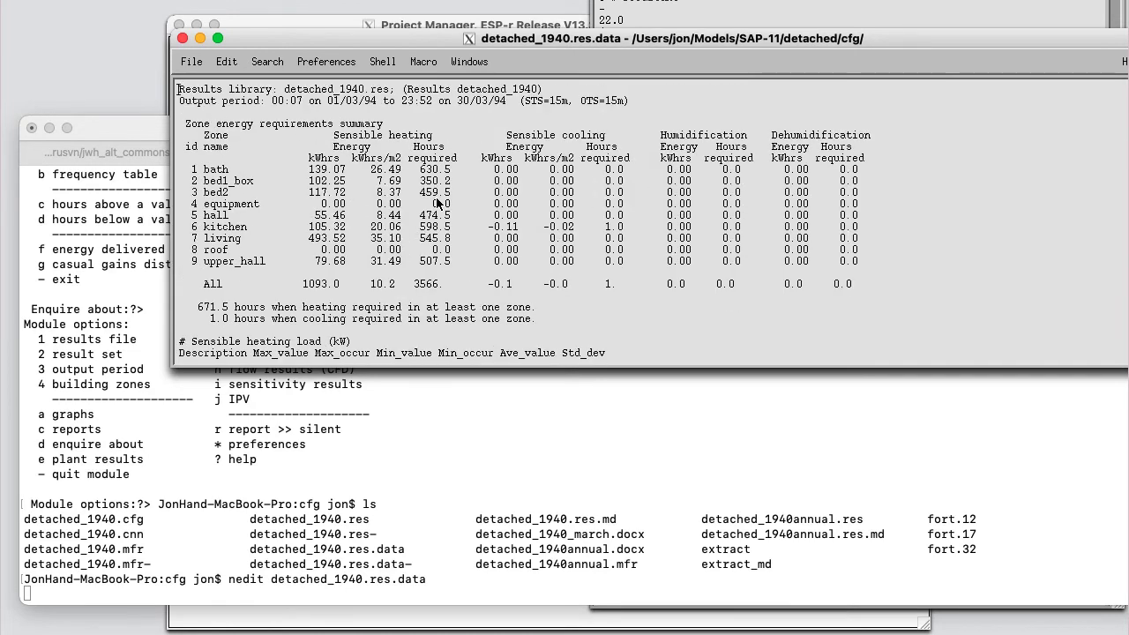
left_click(190, 62)
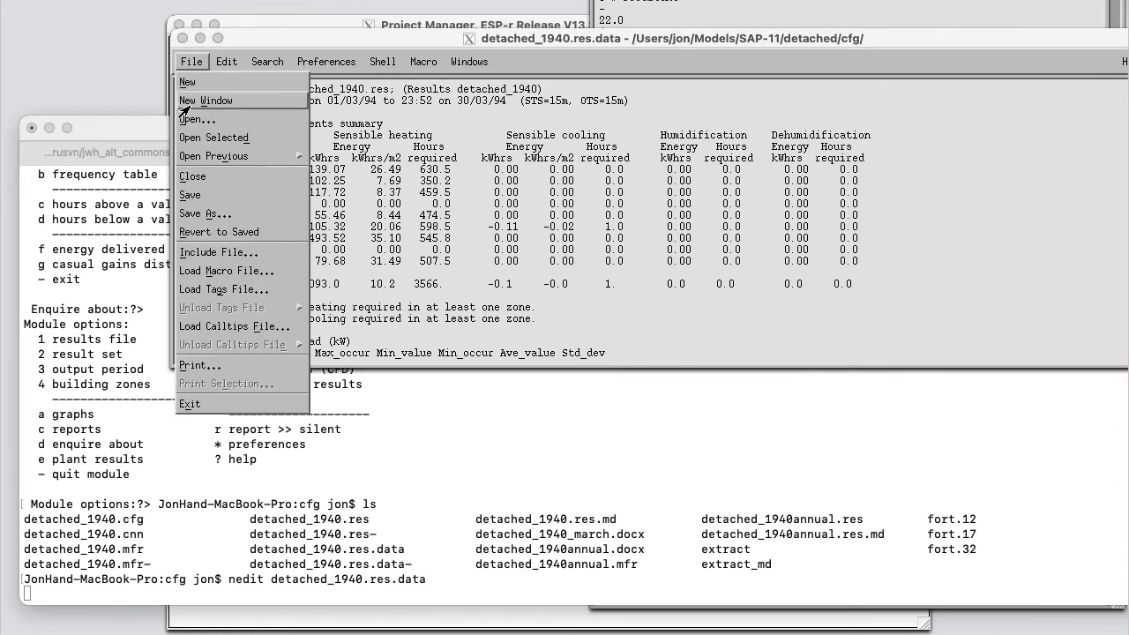
left_click(212, 409)
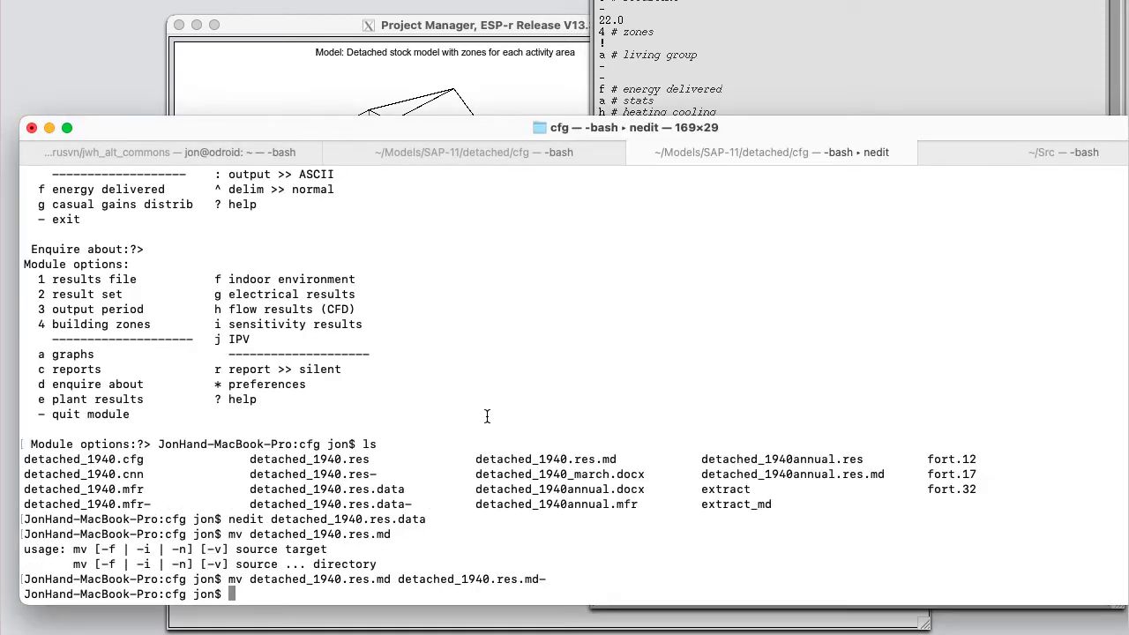
Step: Compare the extract and extract_md scripts in Meld, then close the comparison
type("meld")
left_click_drag(701, 489, 785, 505)
middle_click(774, 371)
middle_click(799, 458)
key("Return")
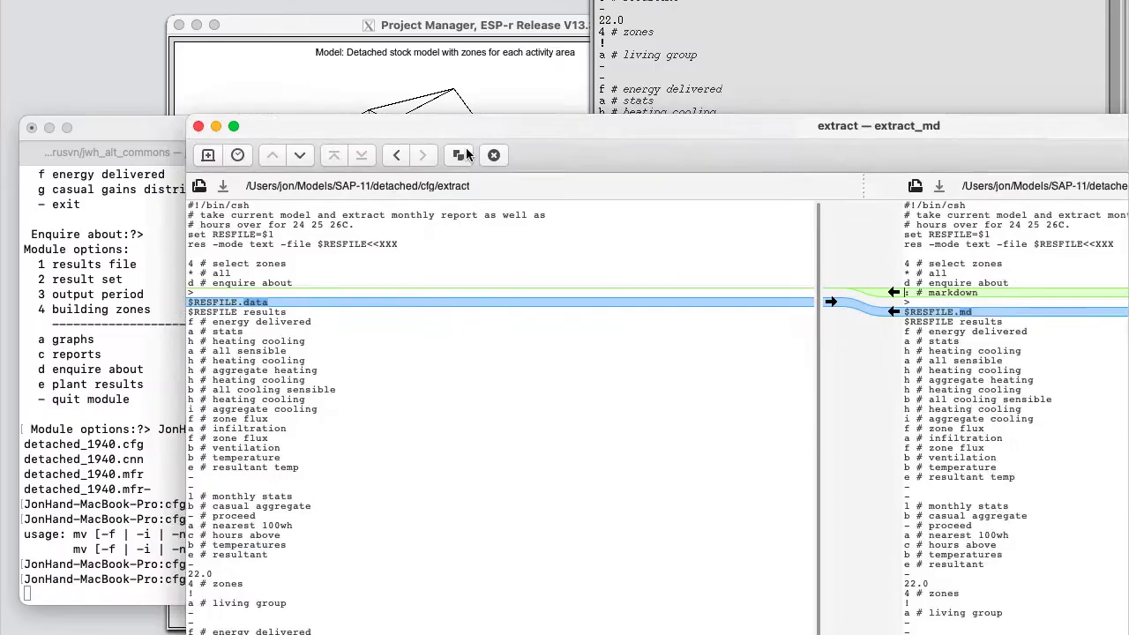
left_click_drag(404, 131, 224, 165)
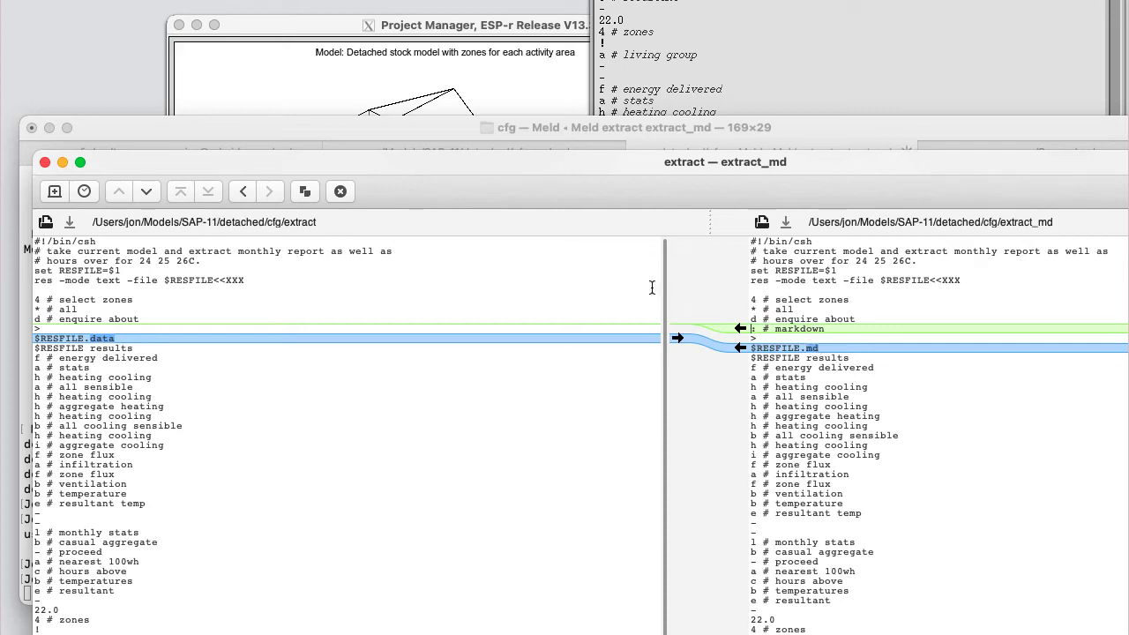
left_click(44, 163)
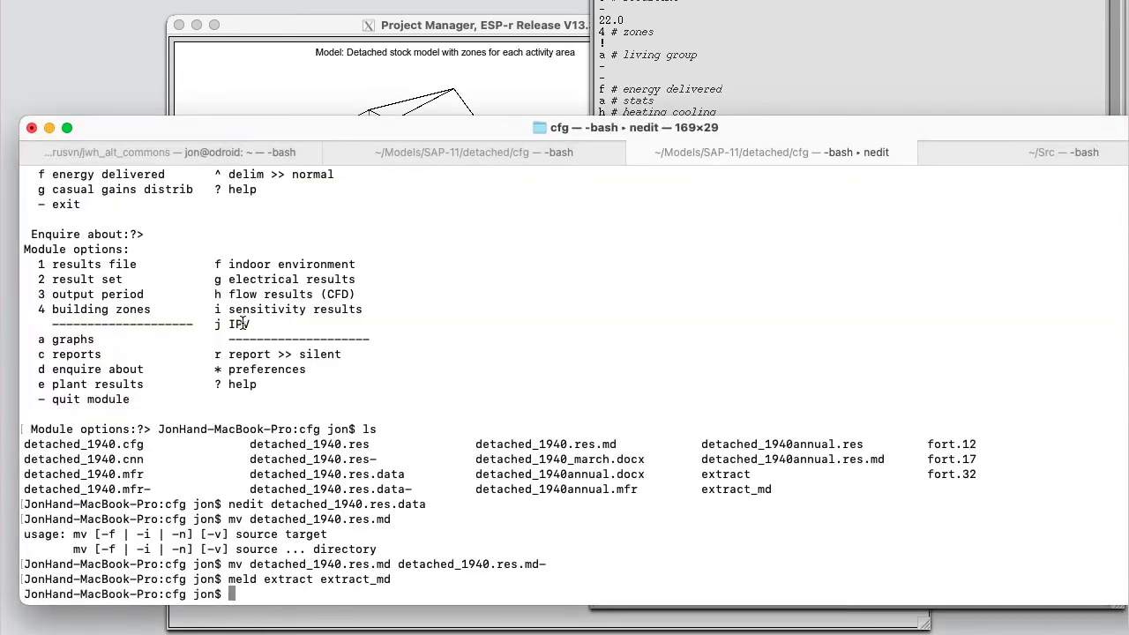
Step: Rerun the previous command as ./extract_md detached_1940.res to produce Markdown output
key("Up")
key("Up")
key("Up")
key("Up")
key("Up")
key("Up")
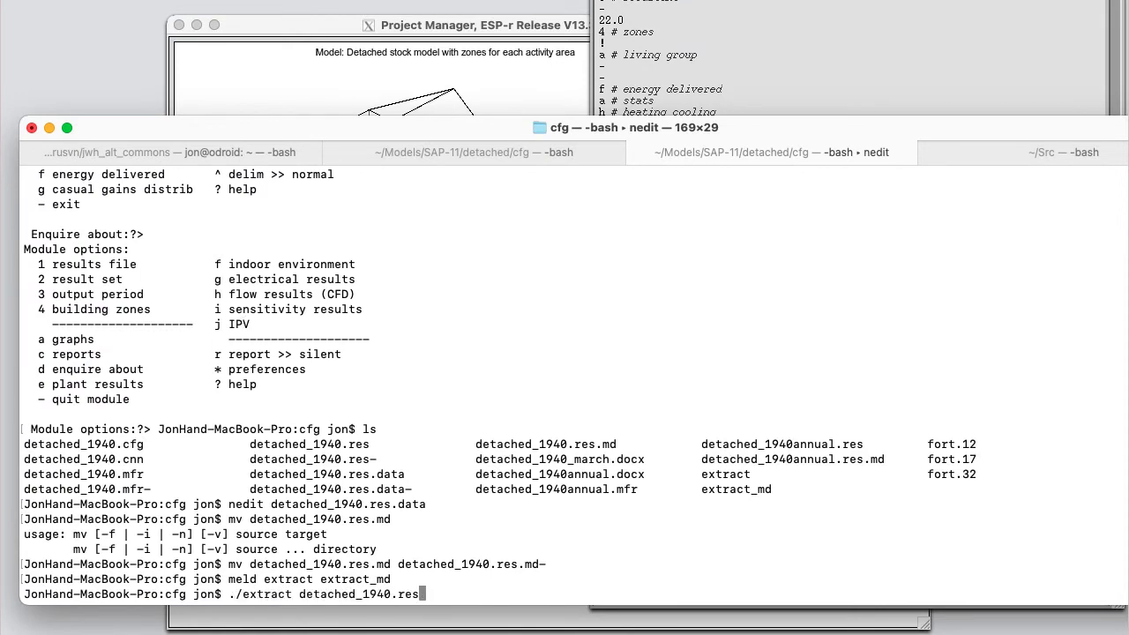
key("Left")
key("Left")
key("Left")
key("Left")
key("Left")
key("Left")
key("Left")
key("Left")
key("Left")
key("Left")
key("Left")
key("Left")
key("Left")
key("Left")
key("Left")
key("Left")
key("Left")
key("Left")
type("_md")
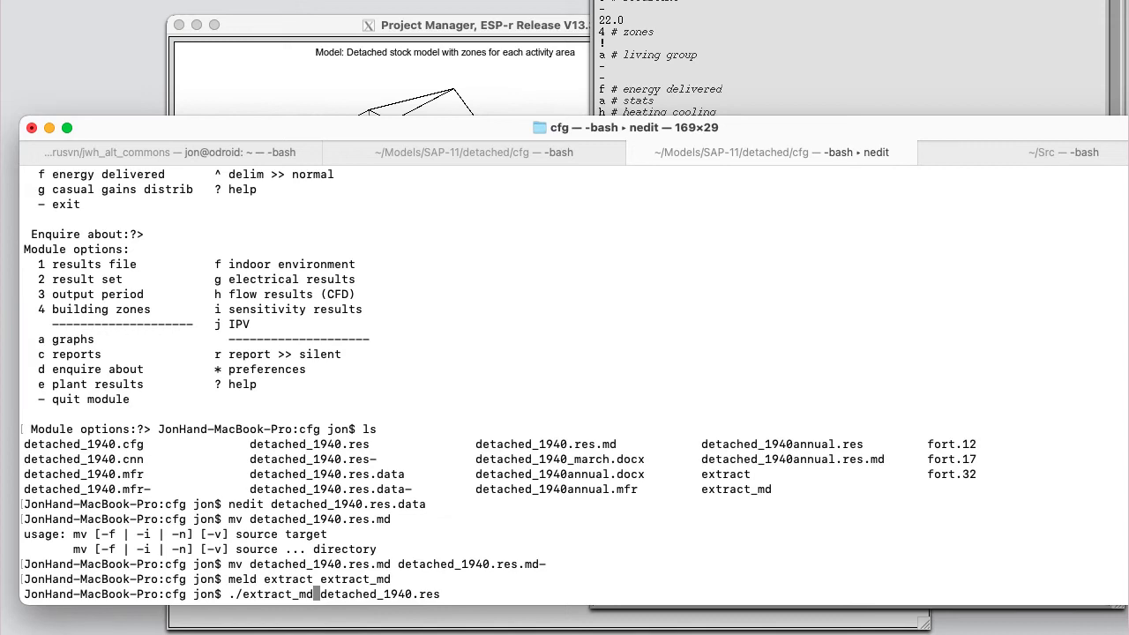
key("Return")
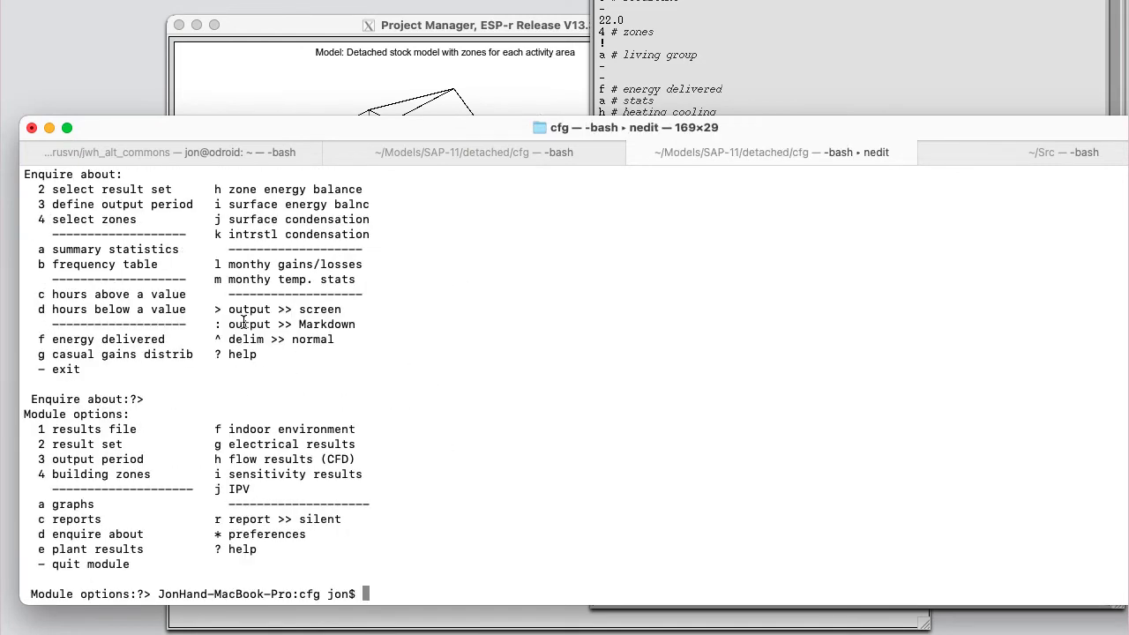
Step: Compare detached_1940.res.data with the new detached_1940.res.md side by side in Meld
type("ls")
key("Return")
type("meld")
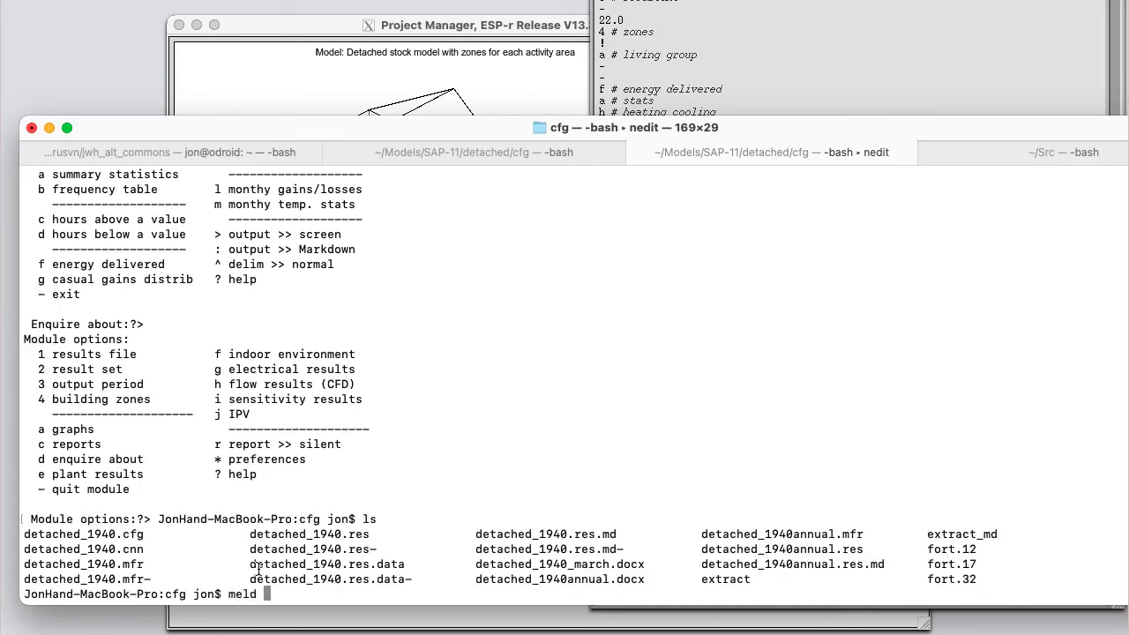
left_click_drag(251, 564, 405, 566)
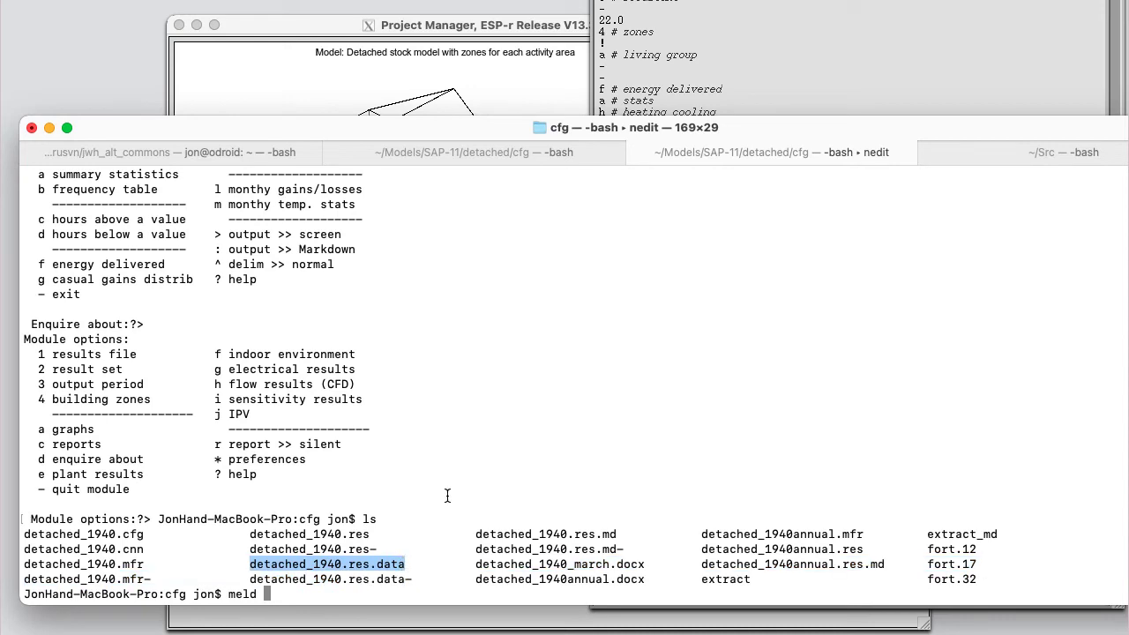
key("super+c")
key("super+v")
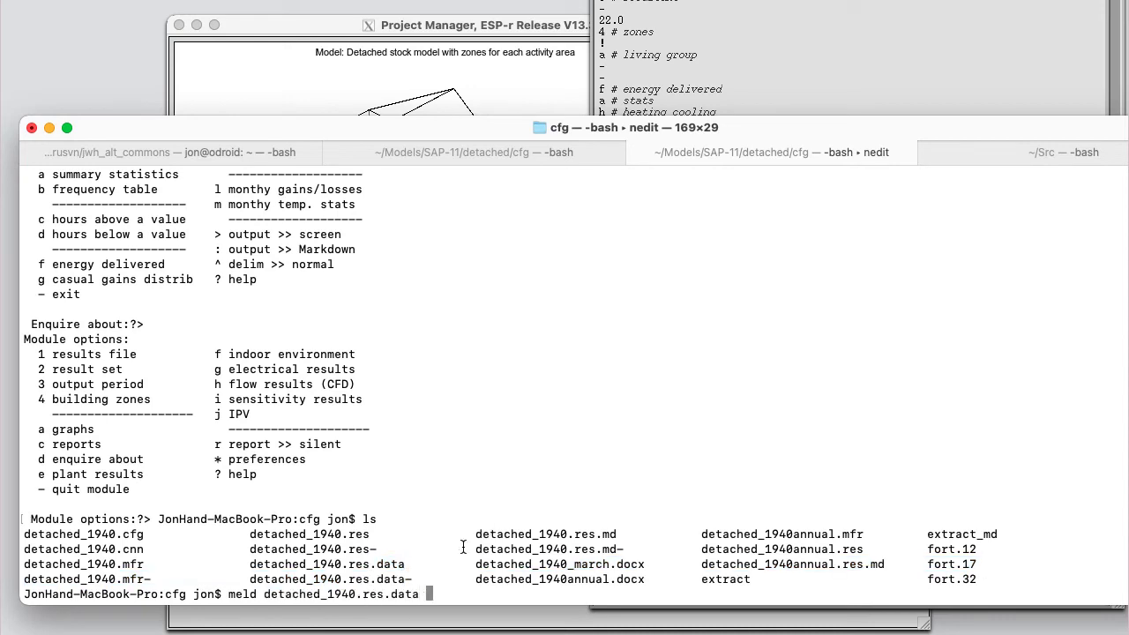
left_click_drag(476, 534, 620, 535)
key("super+c")
key("super+v")
key("Return")
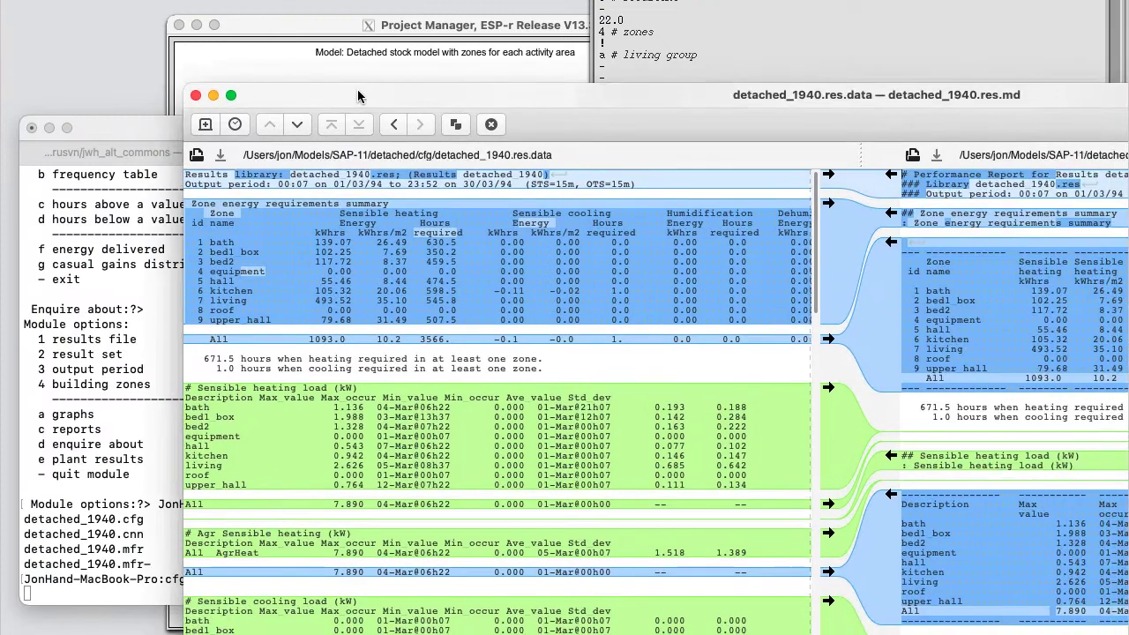
left_click_drag(357, 95, 189, 13)
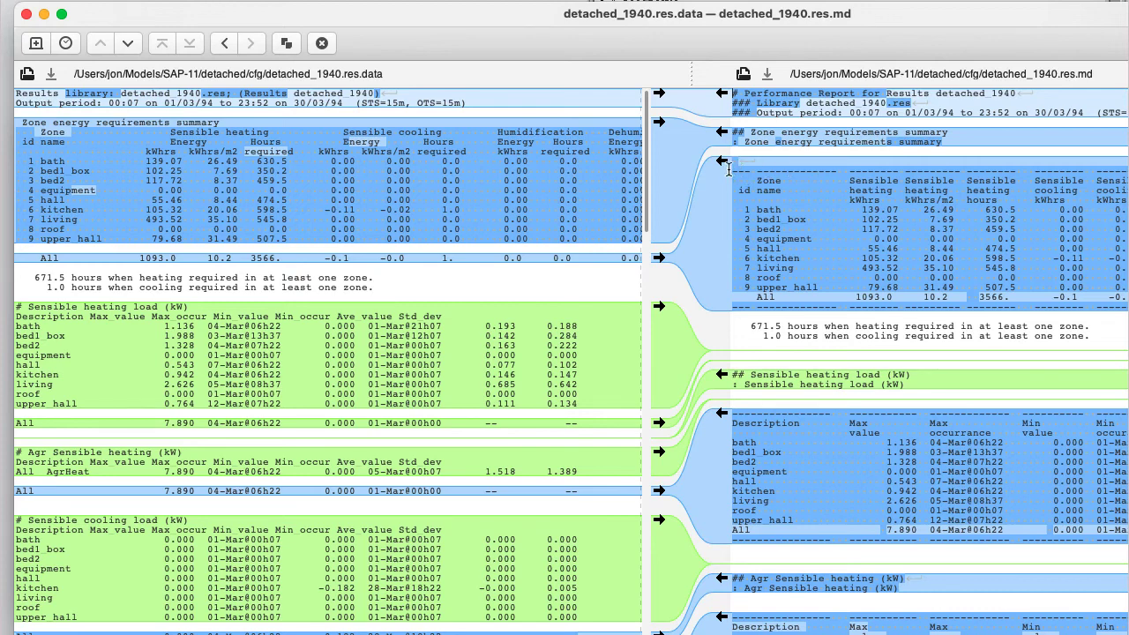
scroll(728, 170, "down", 15)
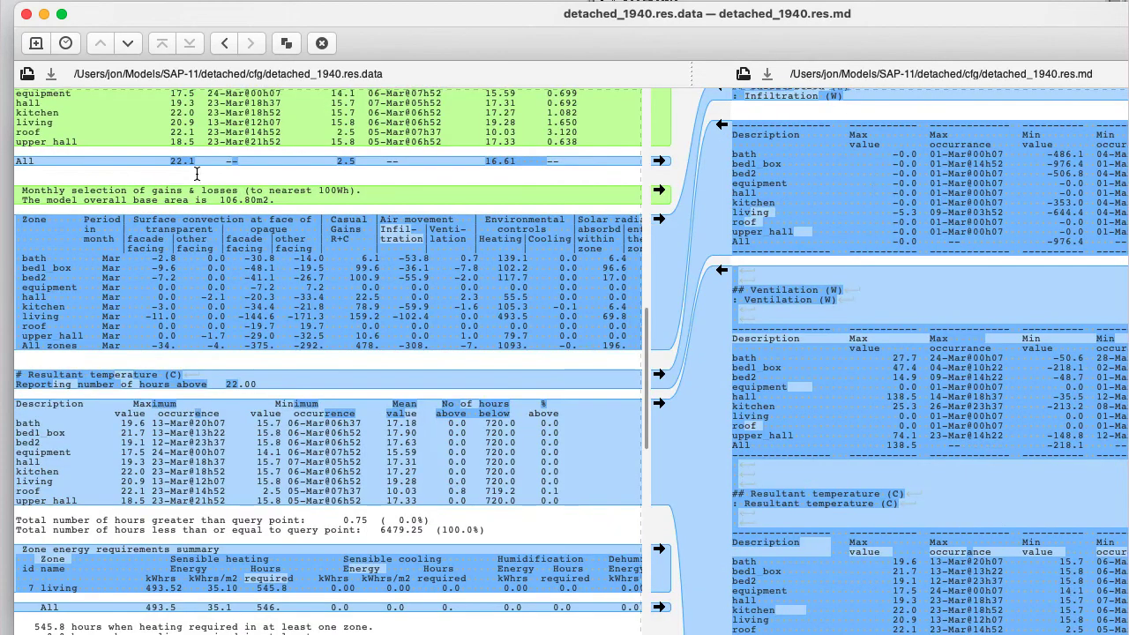
Step: Convert detached_1940.res.md to detached_1940_march.docx with pandoc, then open the .md file in NEdit
left_click(25, 15)
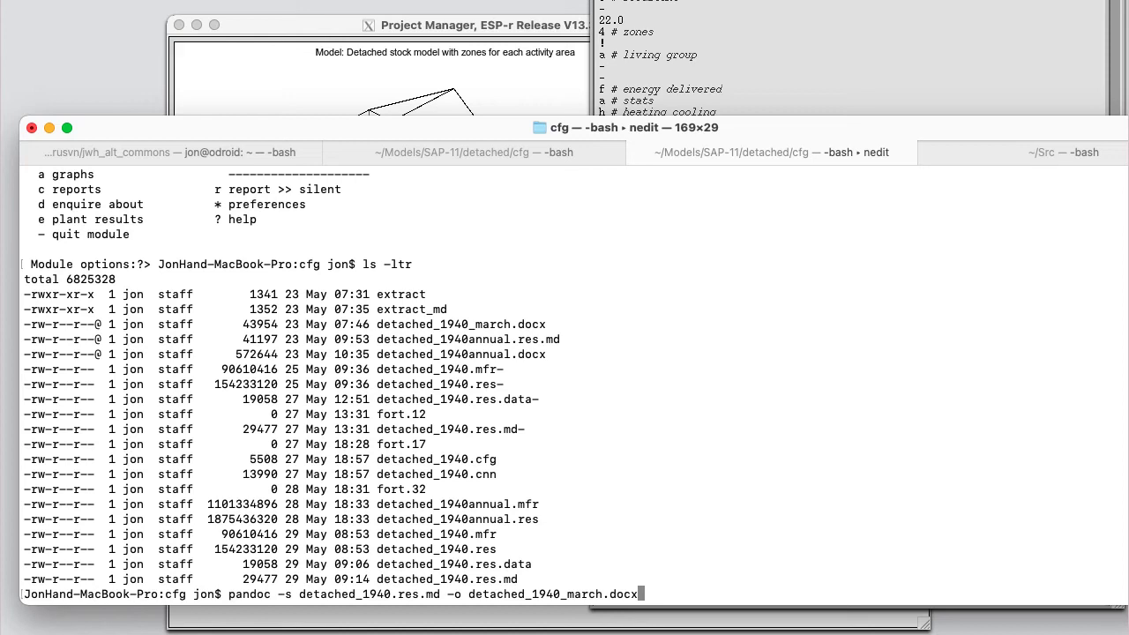
key("Return")
type("nedit")
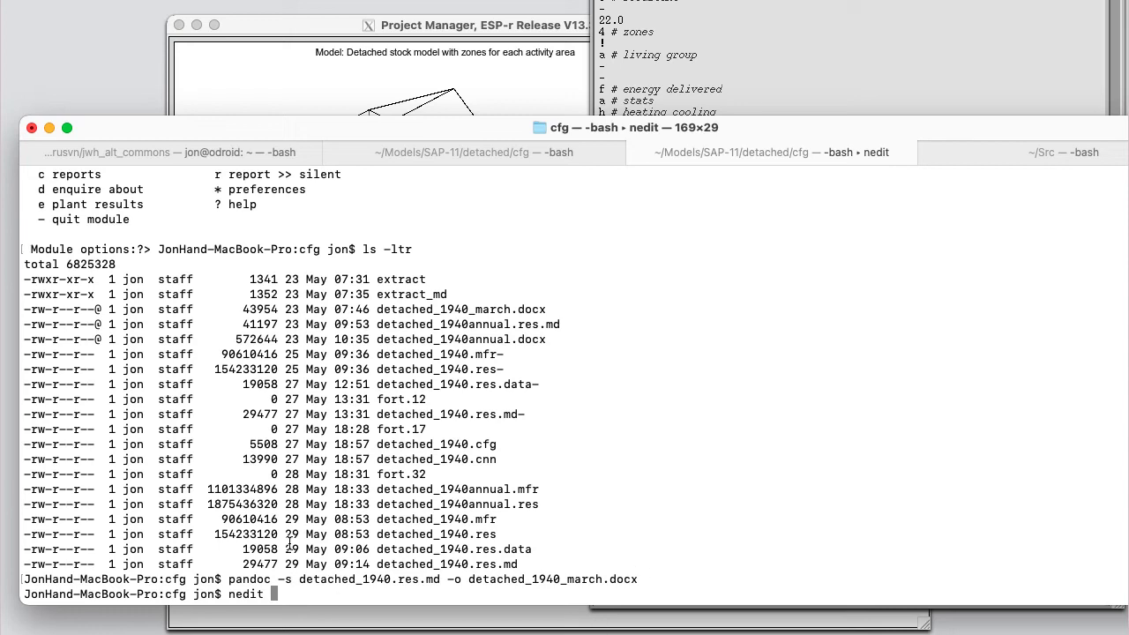
double_click(307, 580)
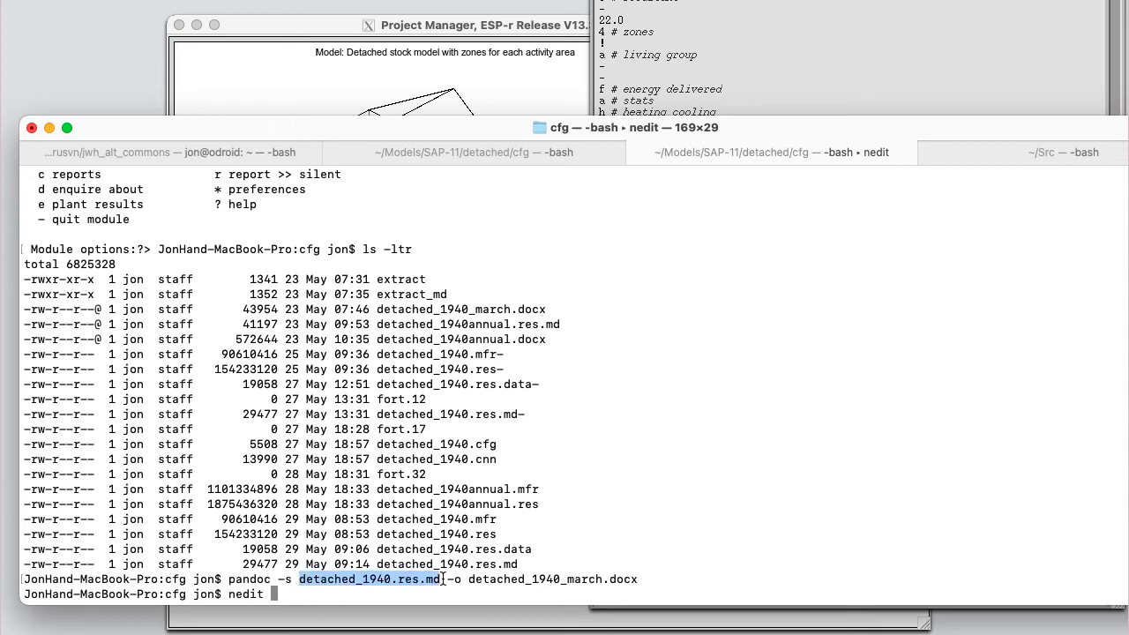
key("super+v")
key("Return")
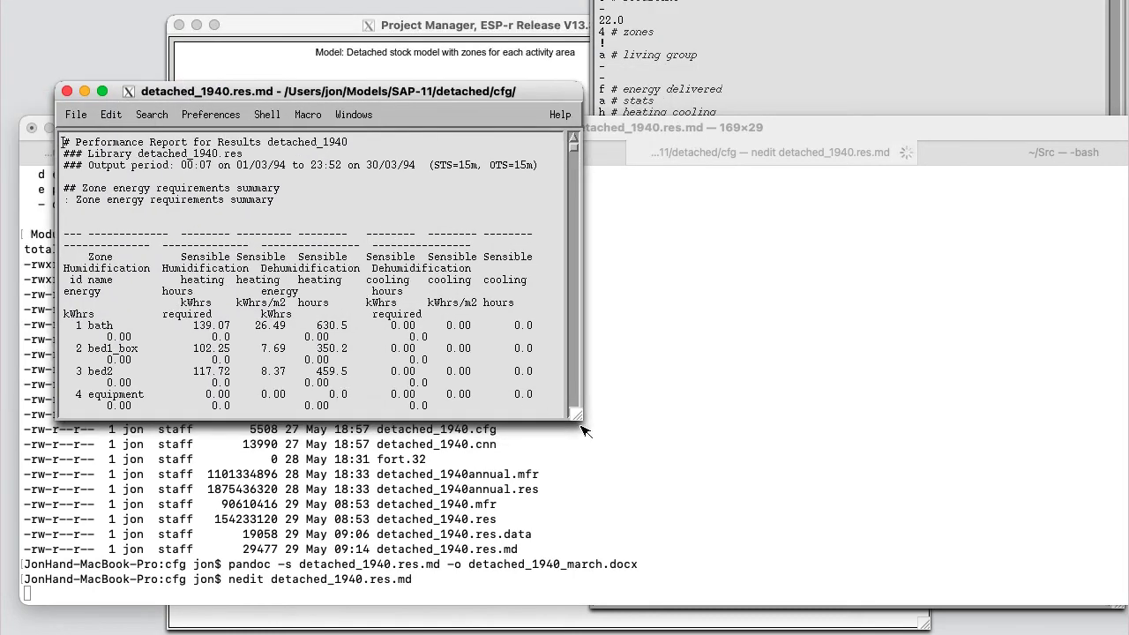
Step: Block-delete the four Humidification/Dehumidification columns from the zone energy summary table
left_click_drag(574, 416, 1105, 477)
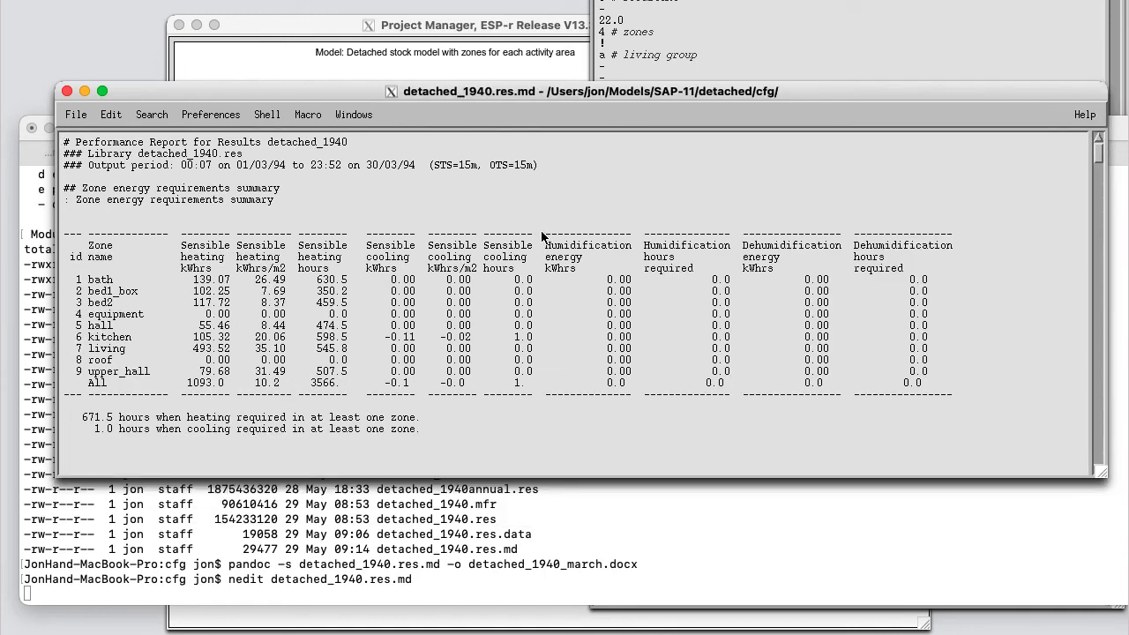
left_click_drag(544, 232, 958, 398)
key("Delete")
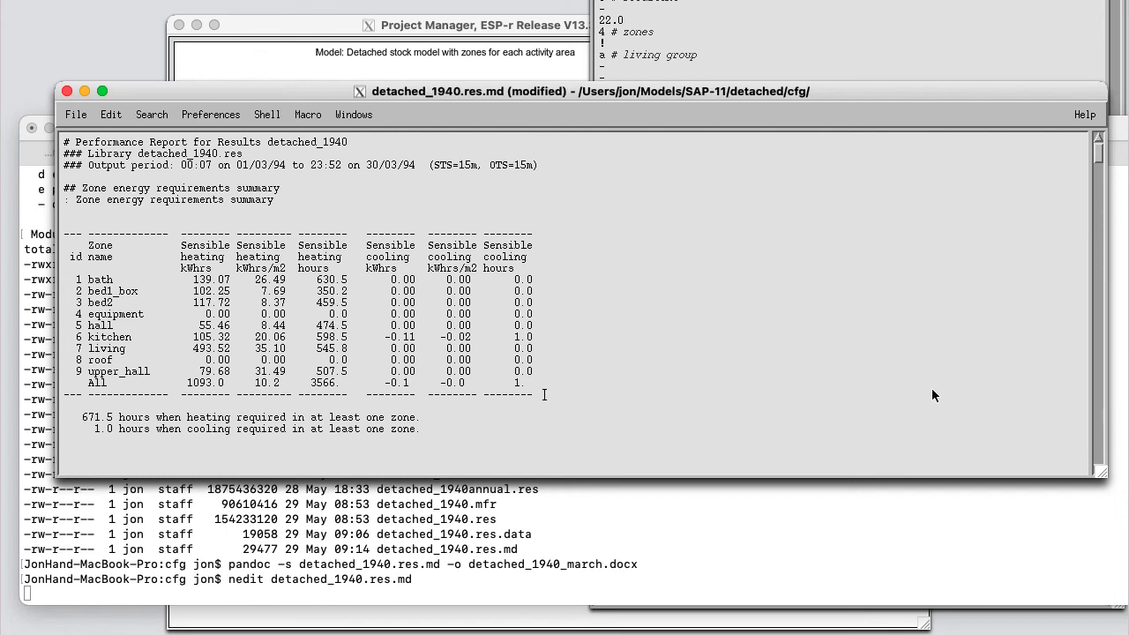
scroll(696, 347, "down", 10)
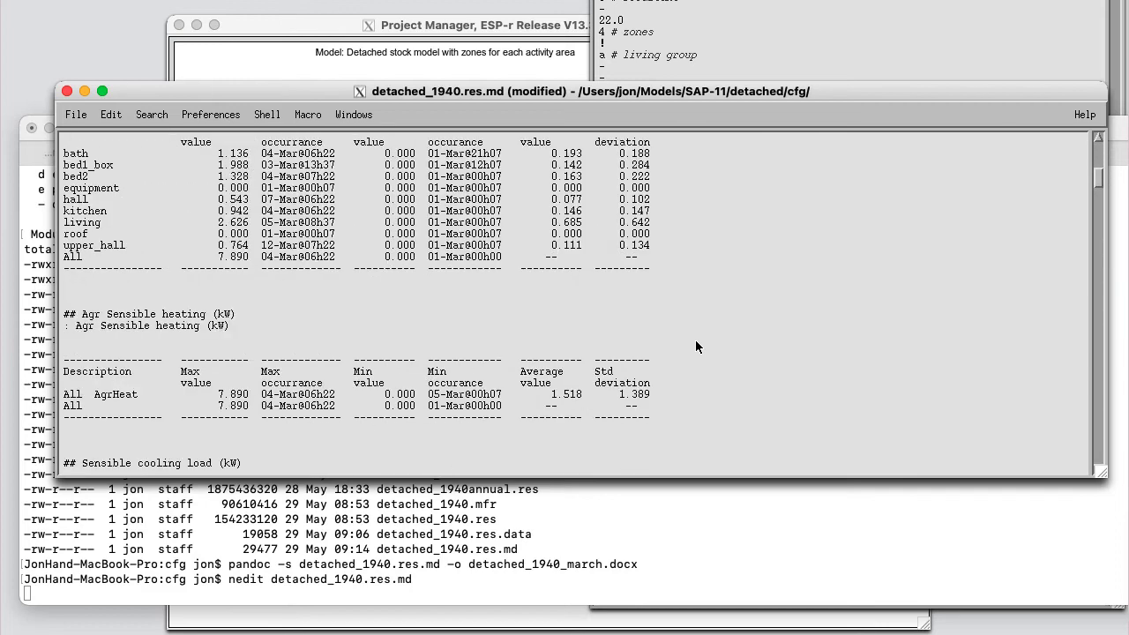
scroll(696, 347, "down", 10)
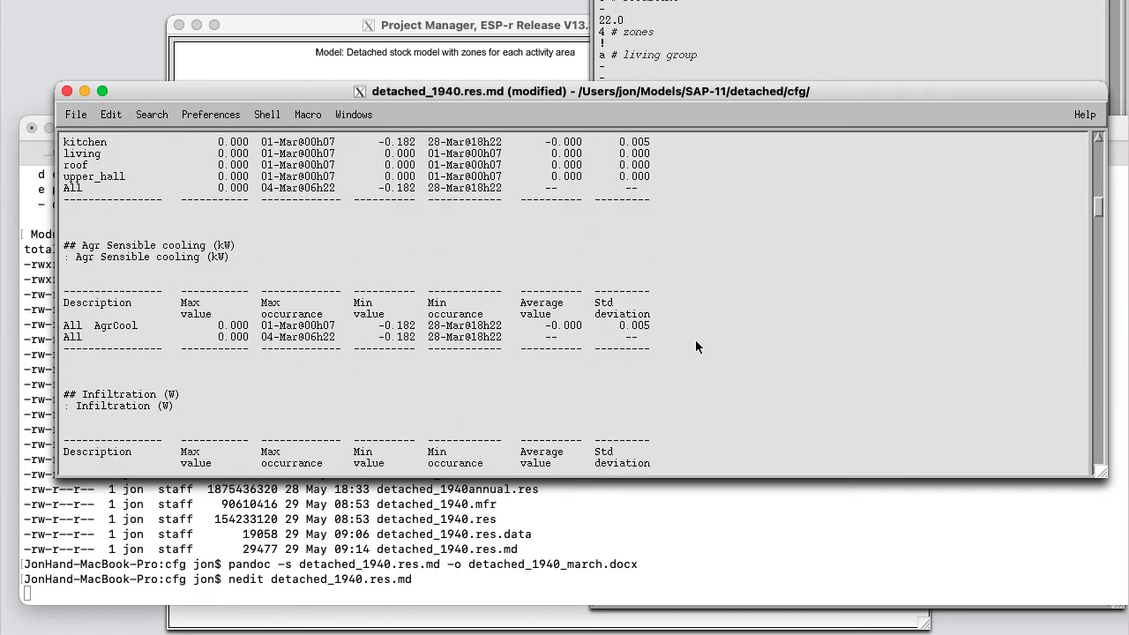
scroll(695, 347, "down", 10)
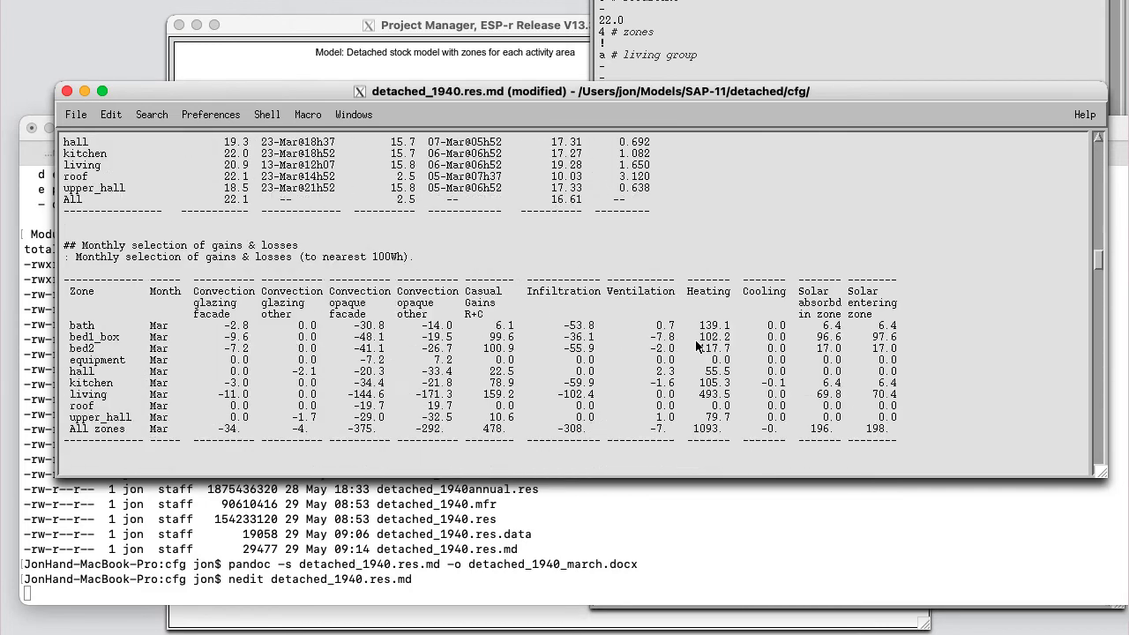
scroll(636, 291, "up", 4)
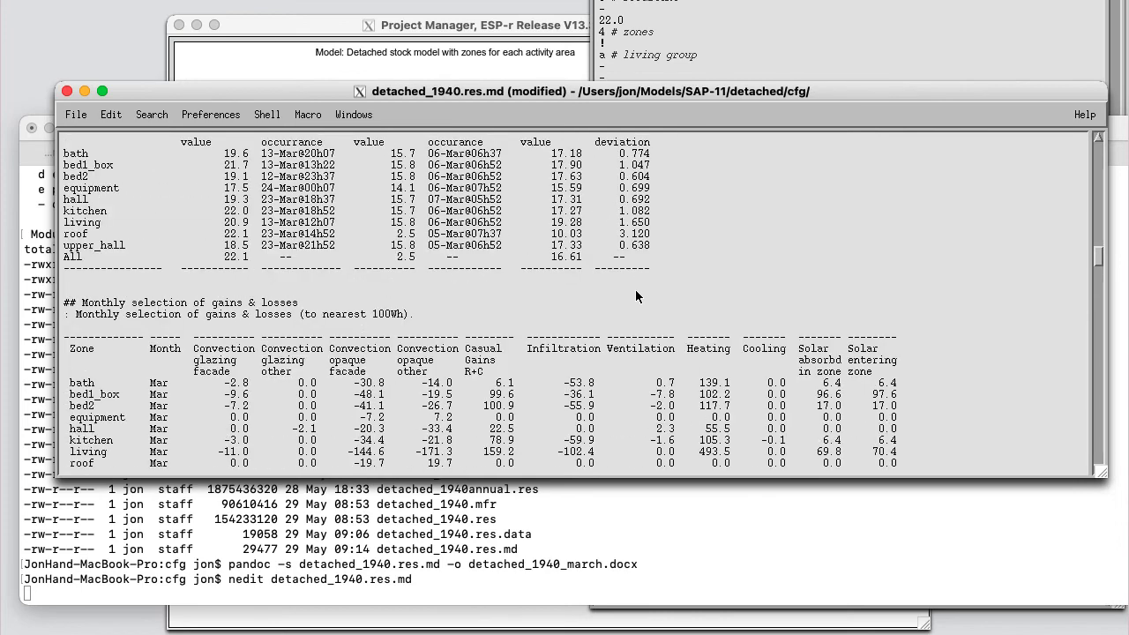
scroll(636, 291, "down", 6)
scroll(635, 295, "down", 8)
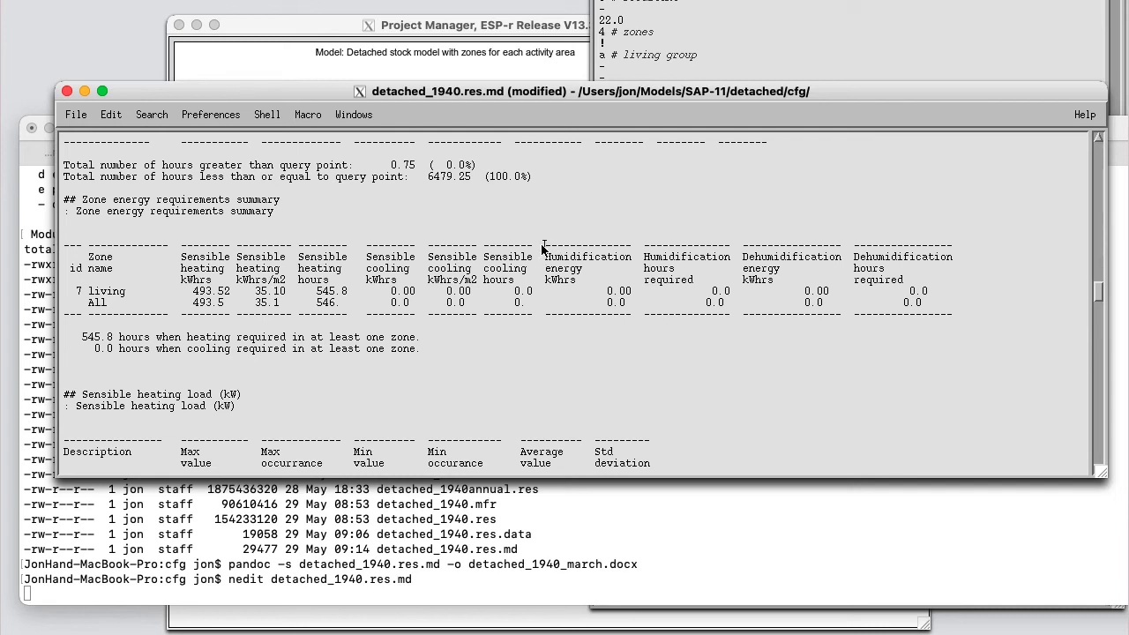
Step: Close the edited report and rerun pandoc to regenerate detached_1940_march.docx
scroll(602, 290, "up", 4)
left_click(76, 115)
left_click(88, 459)
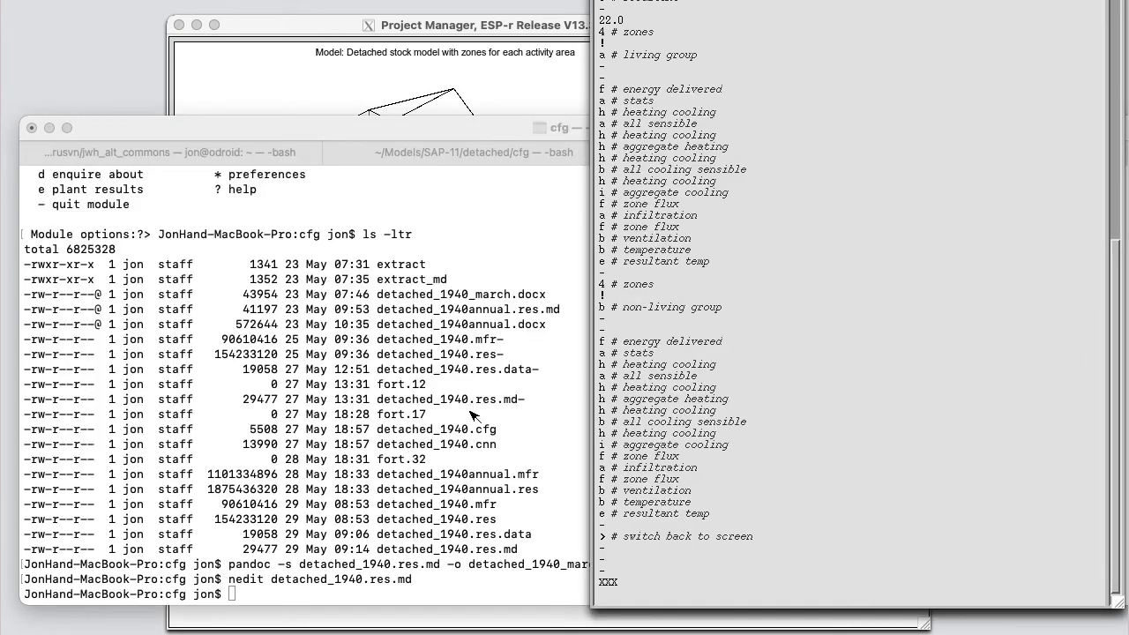
left_click(410, 397)
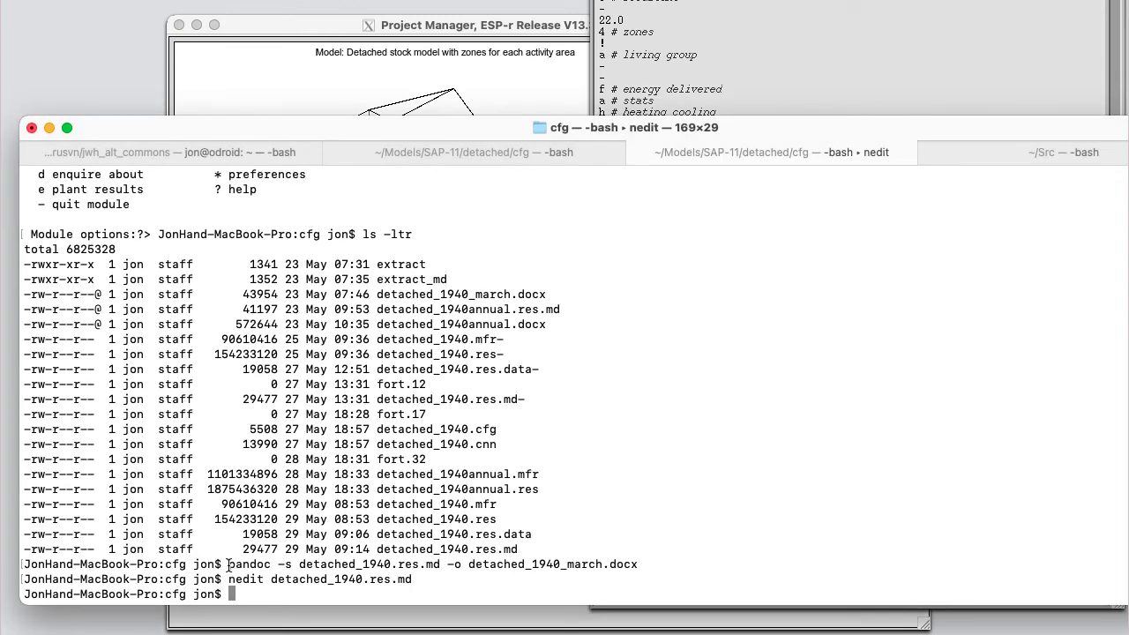
left_click_drag(227, 564, 639, 566)
key("super+c")
key("super+v")
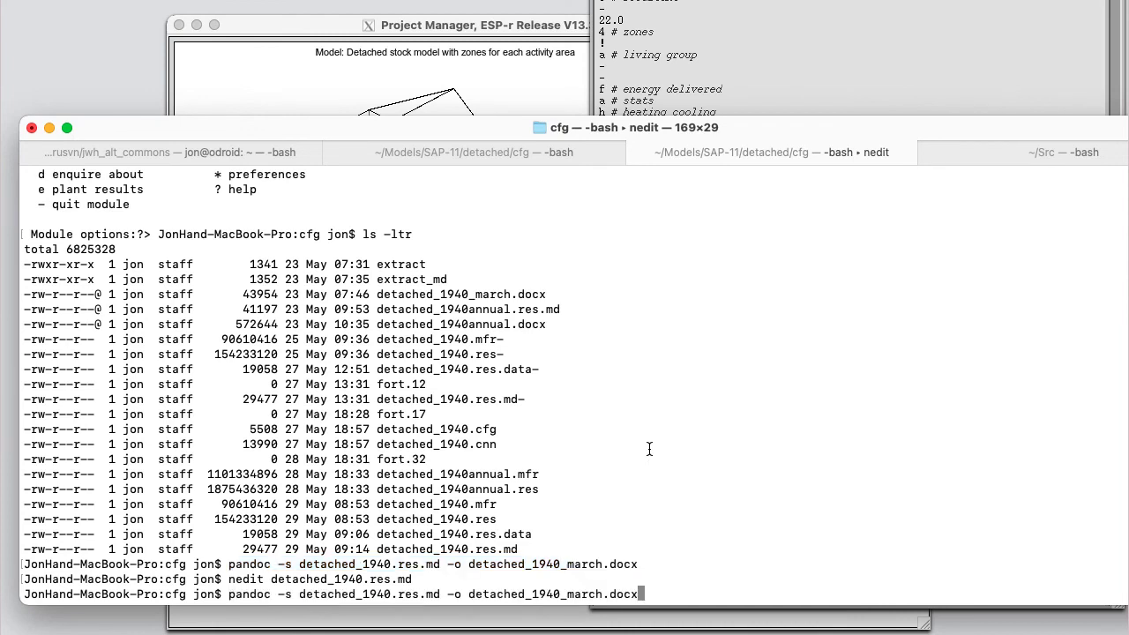
key("Return")
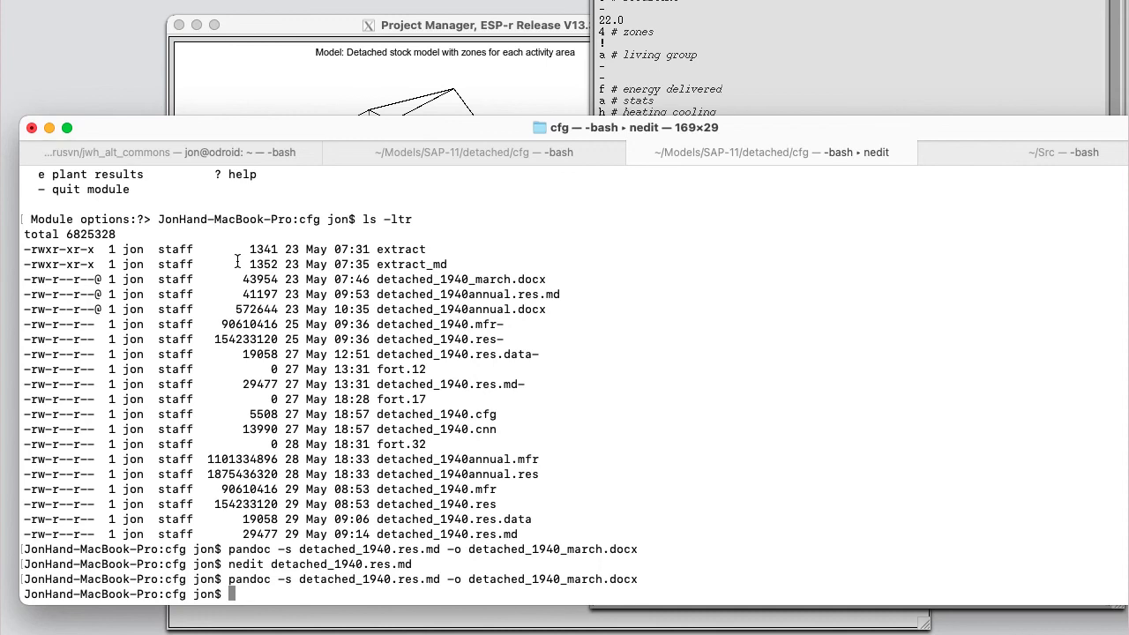
Step: Open the cfg folder with 'open ../cfg' and open detached_1940_march.docx in Word
type("open ../cfg")
key("Return")
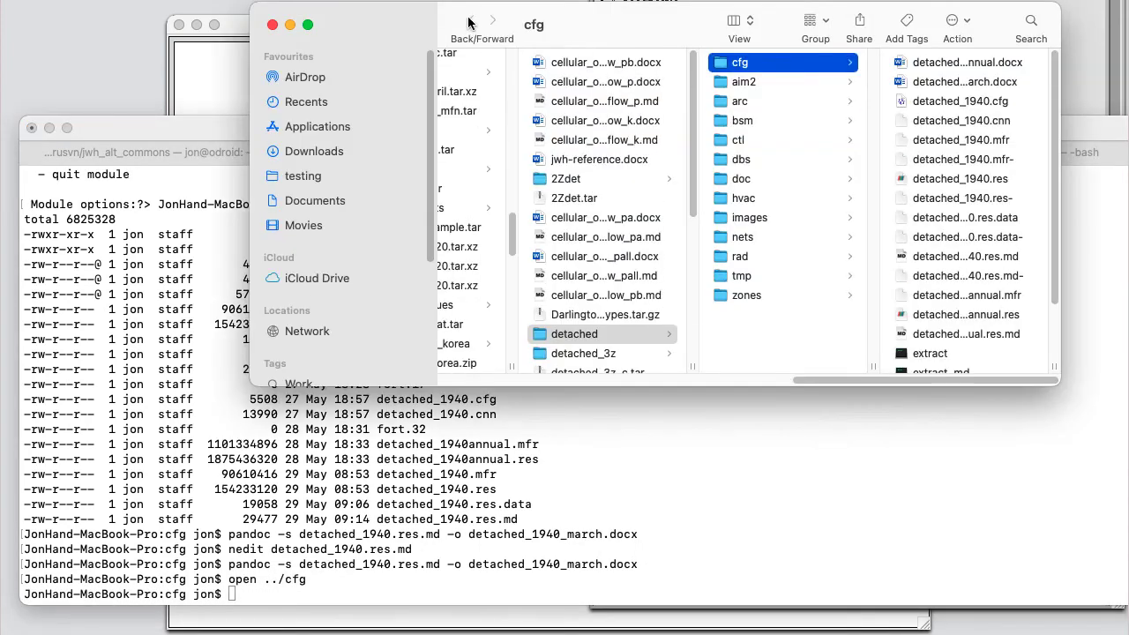
left_click_drag(462, 18, 310, 181)
scroll(868, 399, "down", 3)
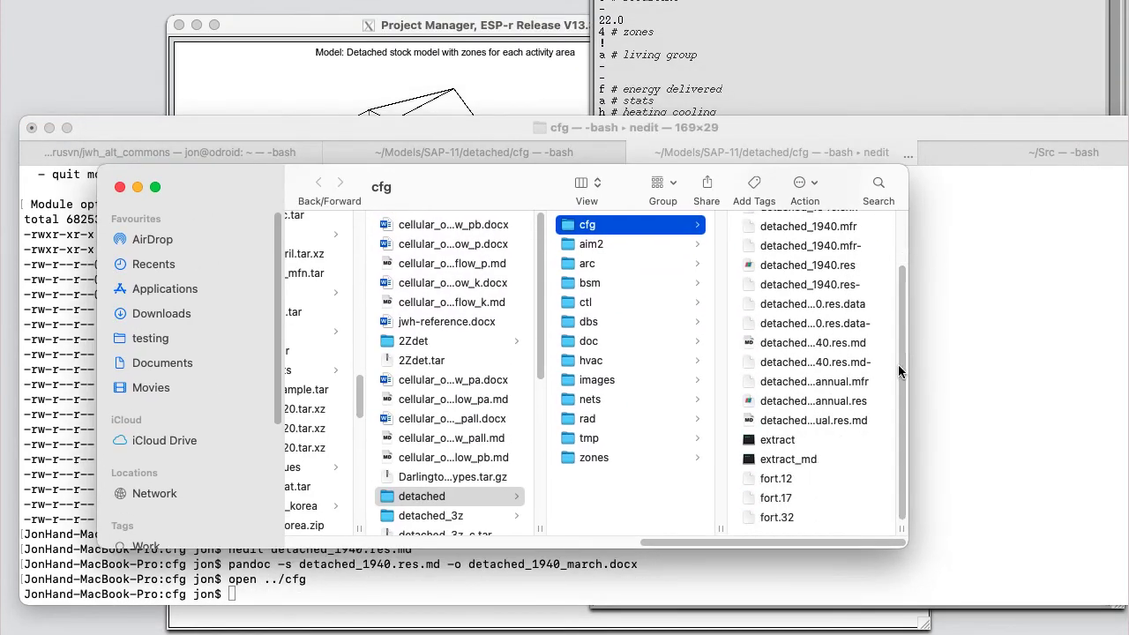
scroll(811, 353, "up", 3)
left_click(747, 250)
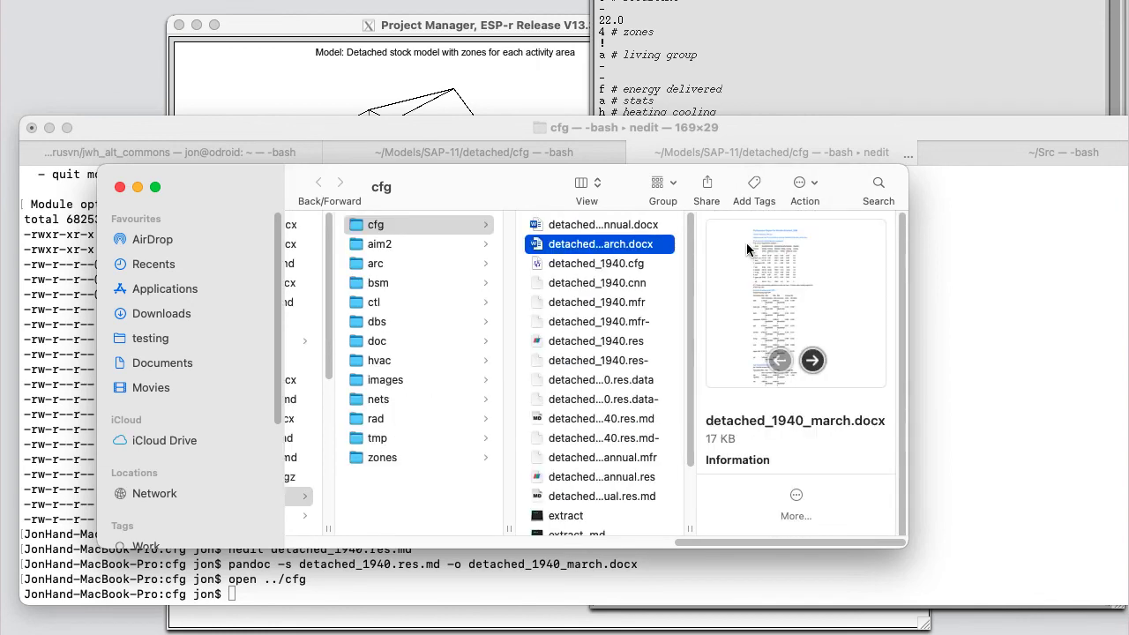
double_click(538, 246)
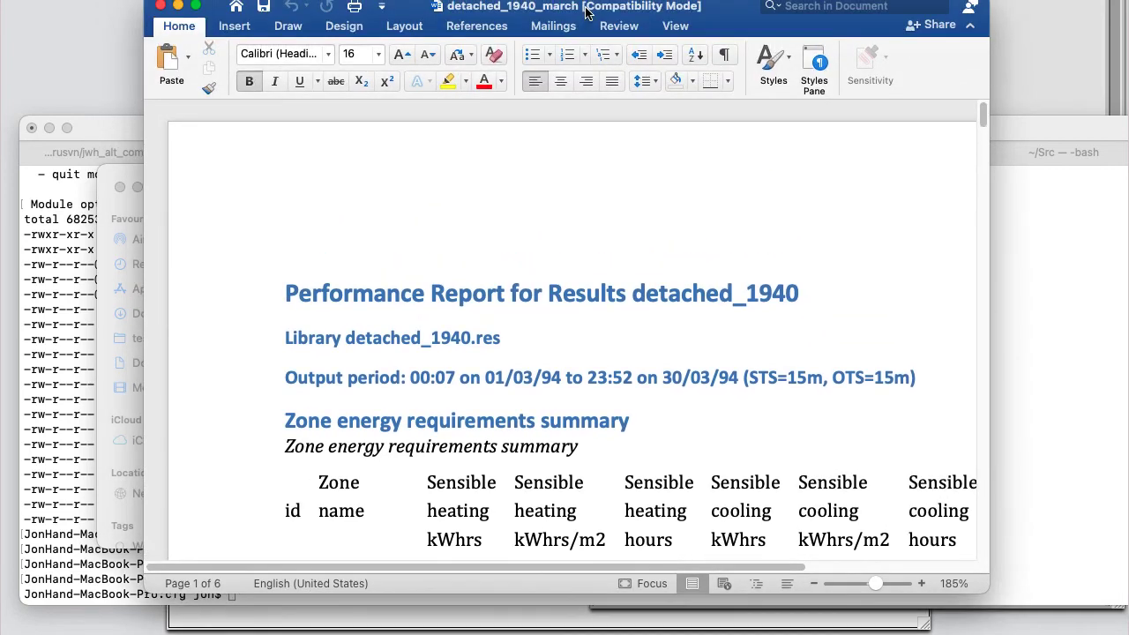
Step: Set the report zoom to 100% and scroll down to the Monthly gains & losses table
left_click_drag(876, 586, 869, 586)
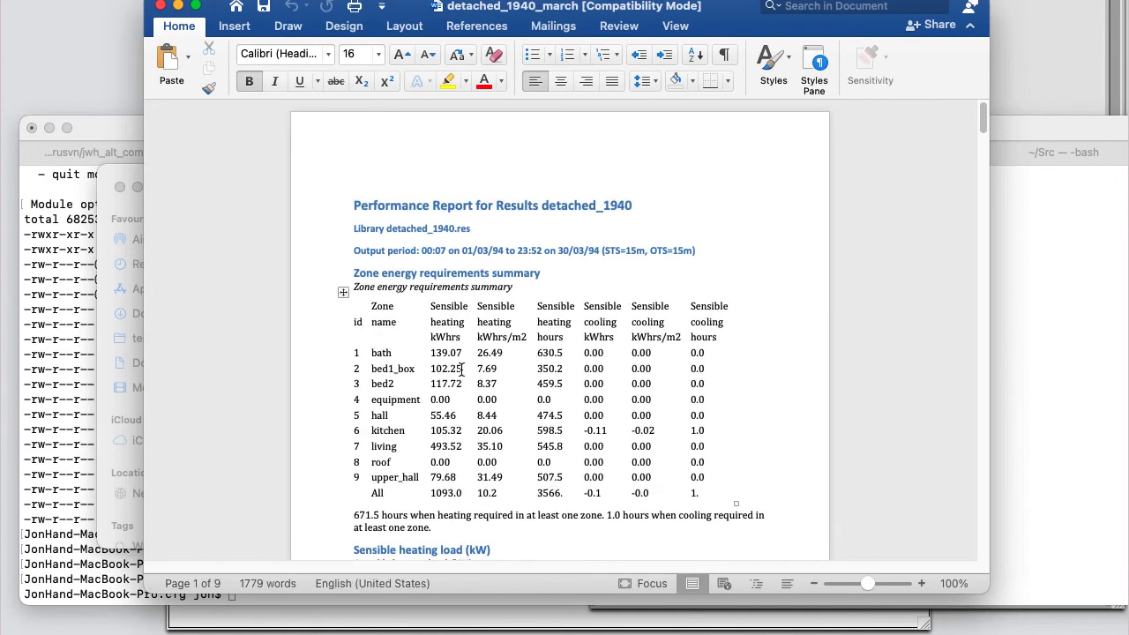
scroll(461, 369, "down", 5)
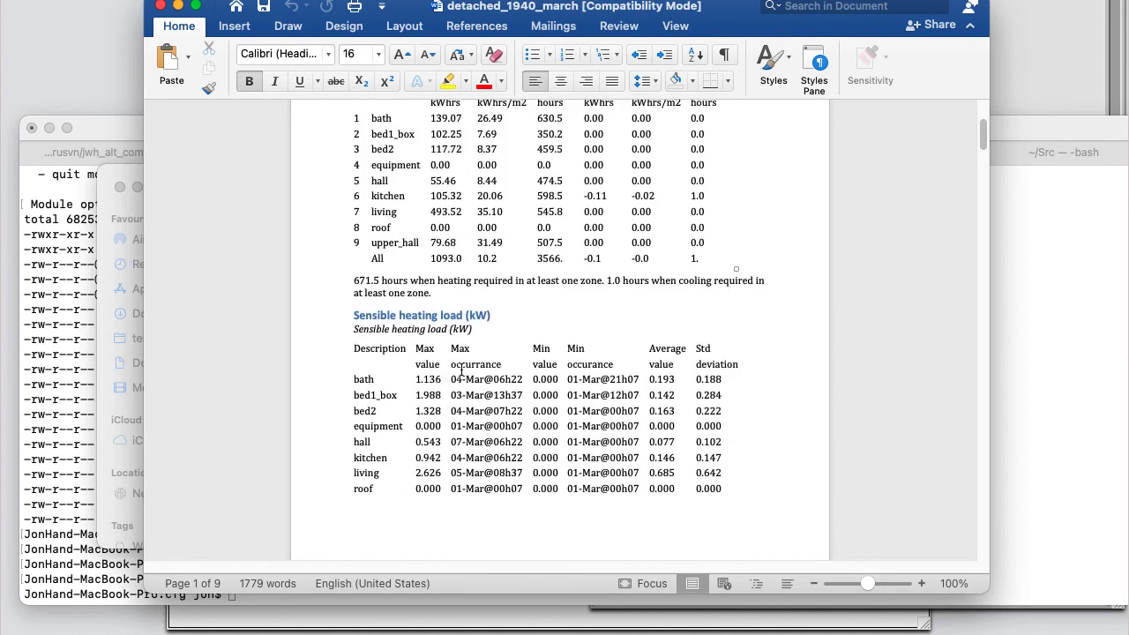
scroll(461, 370, "down", 10)
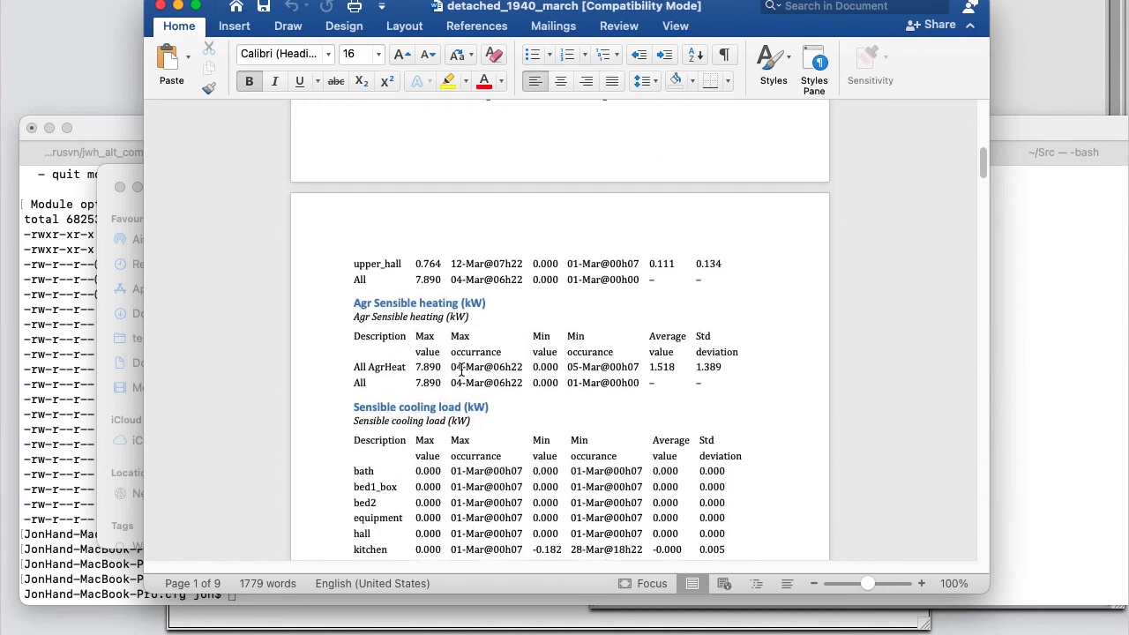
scroll(460, 370, "down", 5)
scroll(460, 371, "down", 10)
scroll(460, 370, "down", 10)
scroll(460, 369, "down", 6)
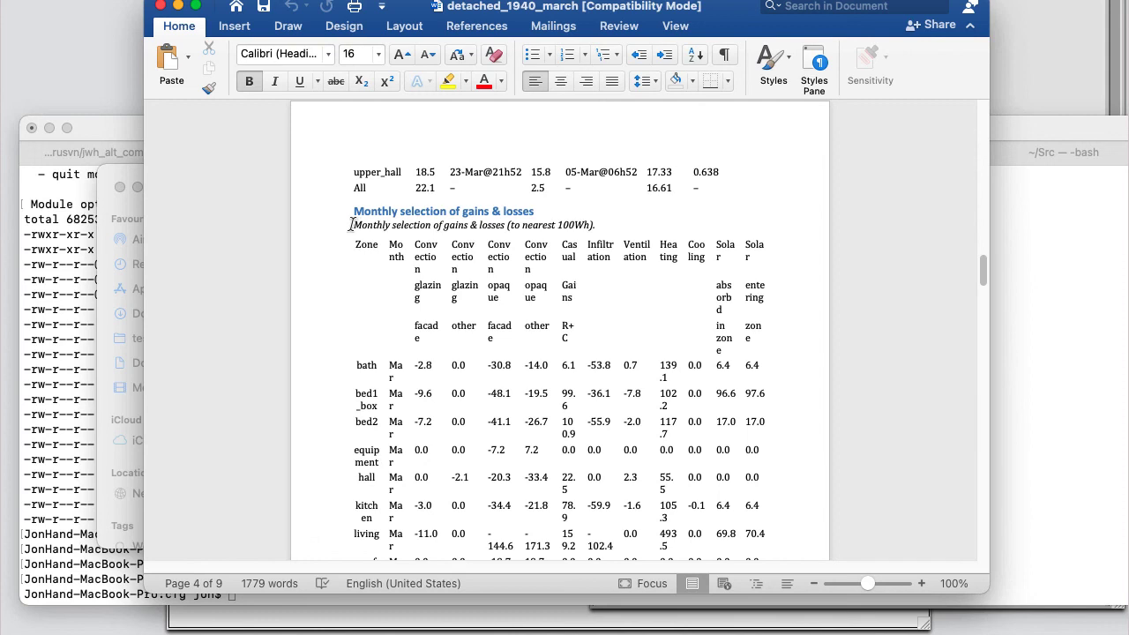
Step: Shrink the Monthly gains & losses table text to 8 point
left_click_drag(350, 224, 733, 349)
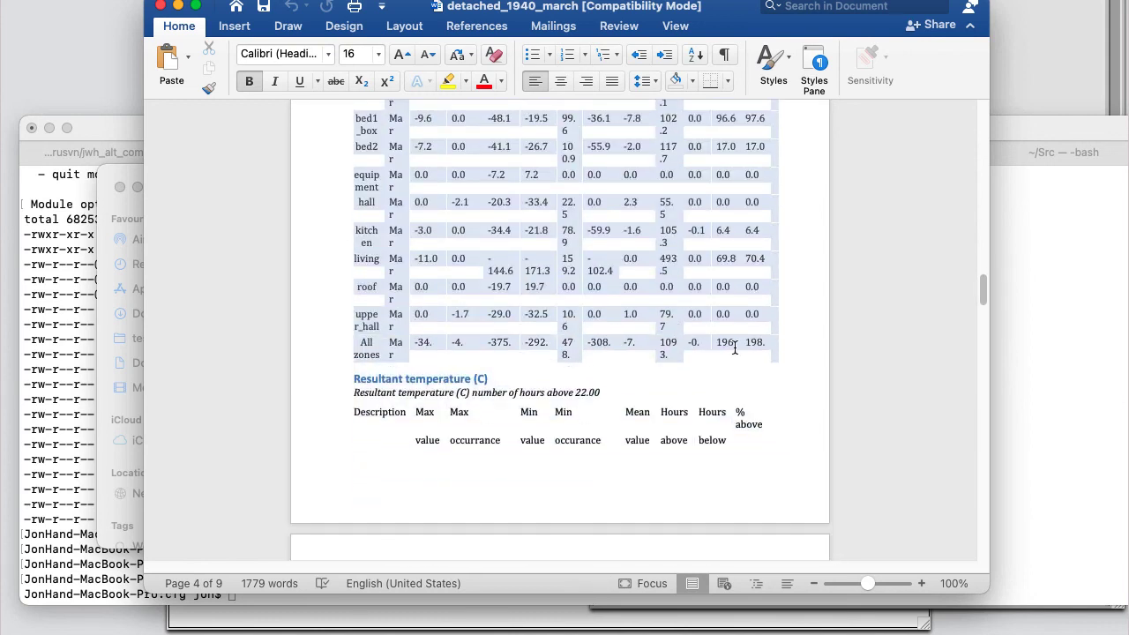
left_click(378, 54)
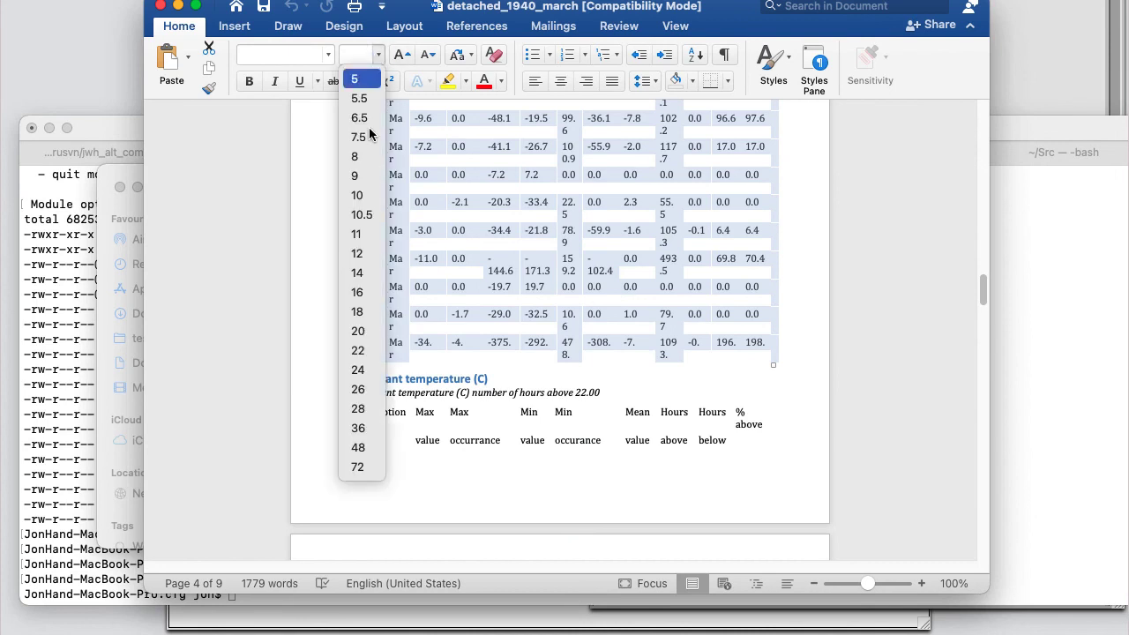
left_click(353, 175)
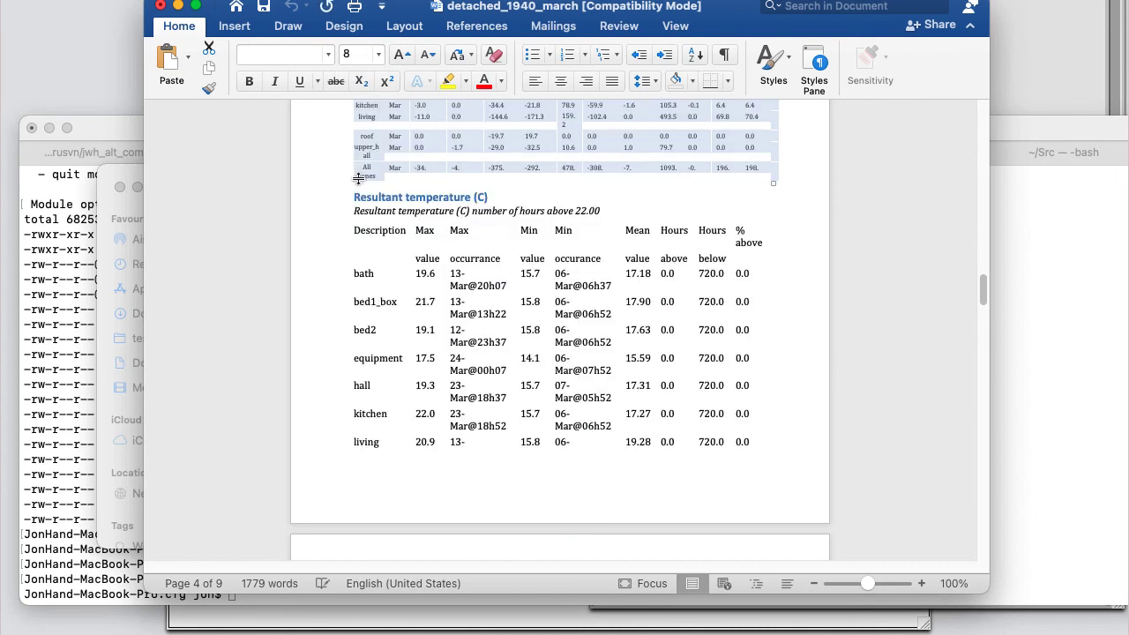
Step: Check the resized table, then return to the top of the report
scroll(369, 197, "up", 5)
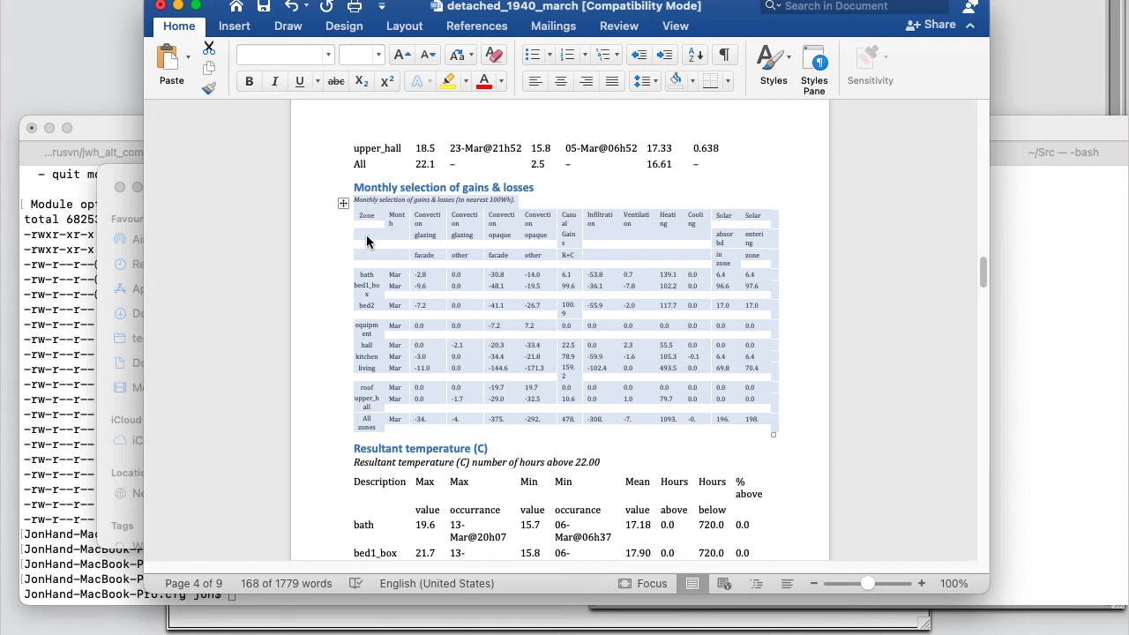
scroll(369, 203, "down", 1)
key("super+Home")
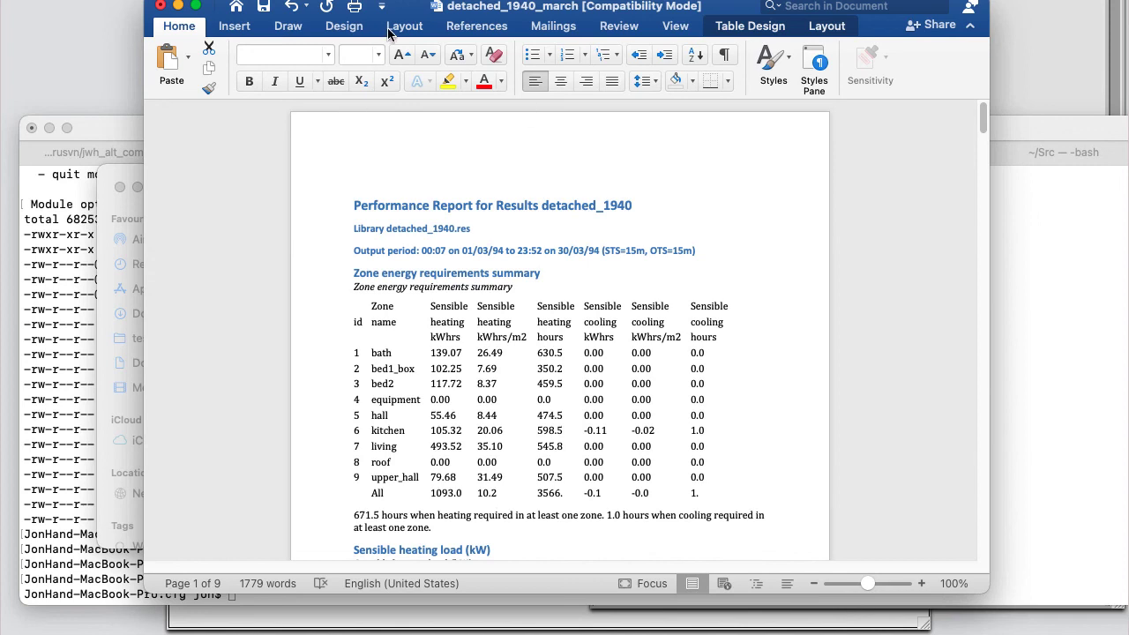
left_click_drag(403, 15, 401, 25)
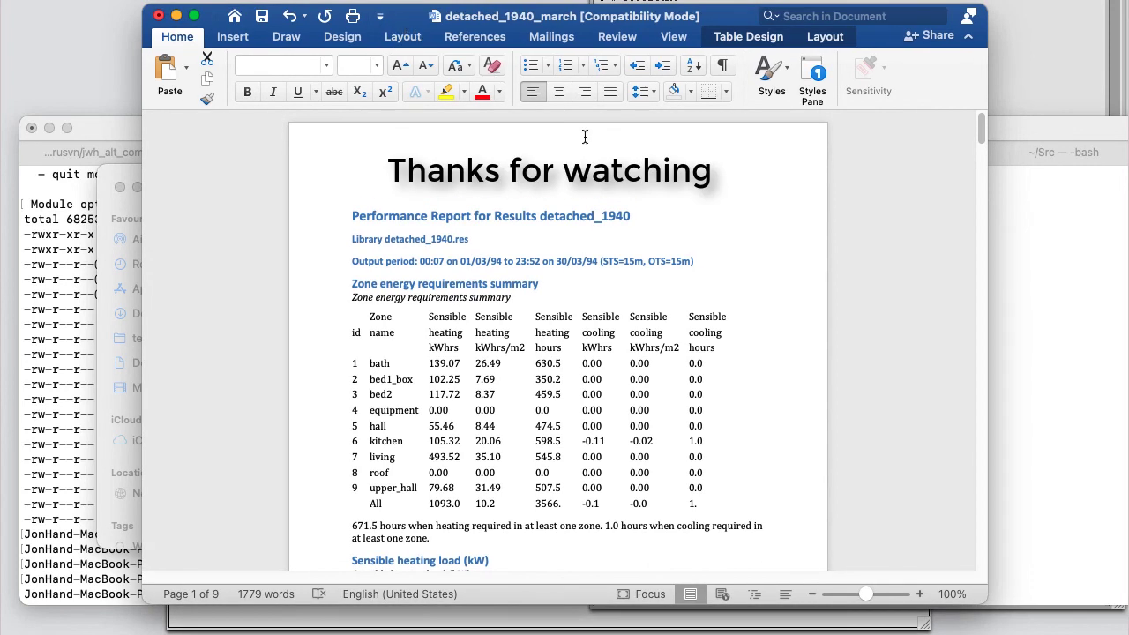